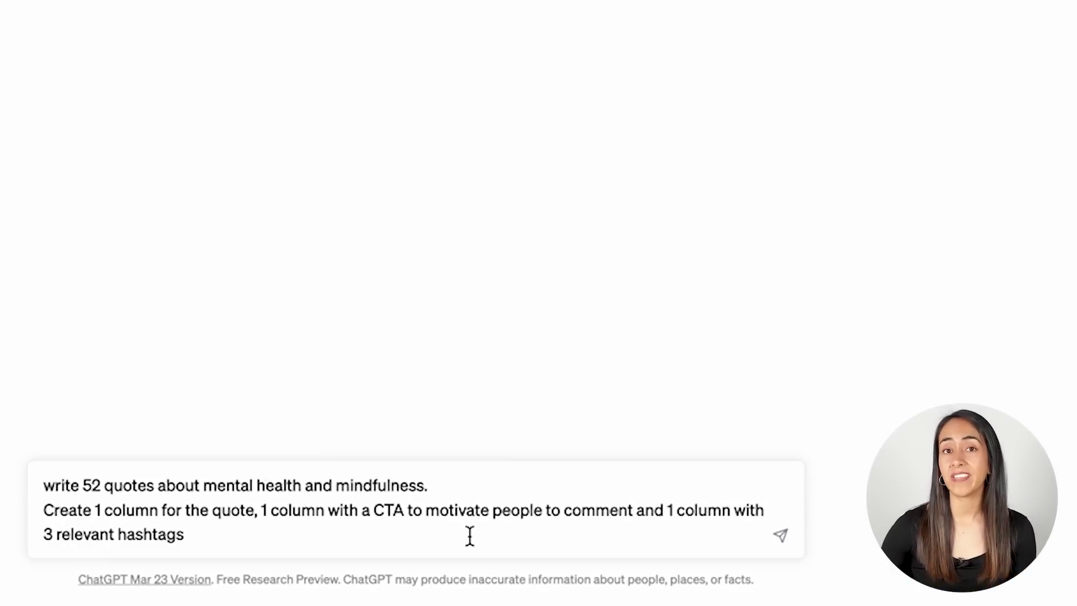
Submit the prompt for 52 quotes about mental health and mindfulness, with columns for the quote, a comment-motivating CTA and 3 relevant hashtags.
drag(427, 484, 207, 477)
click(276, 537)
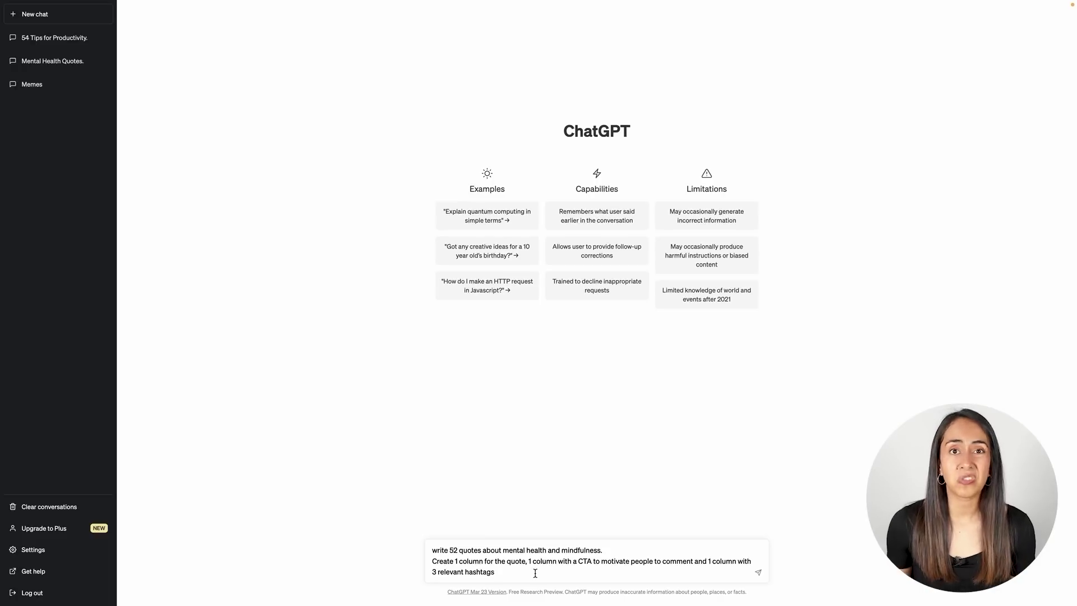
key(Return)
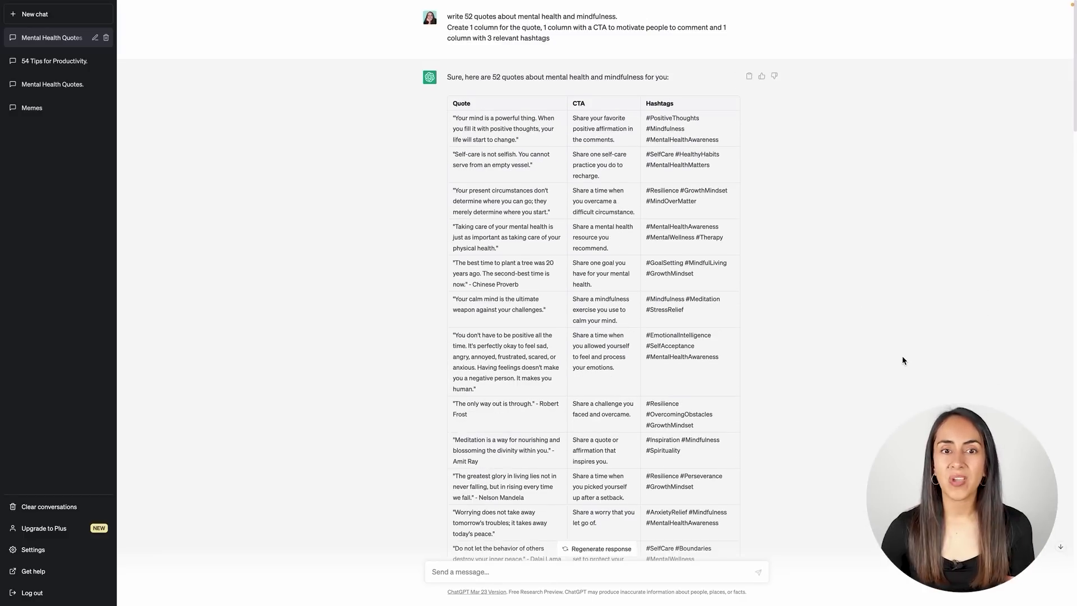
Review the first table of quotes, CTAs and hashtags and the follow-up prompt asking to continue in the same format.
scroll(733, 196, down, 1)
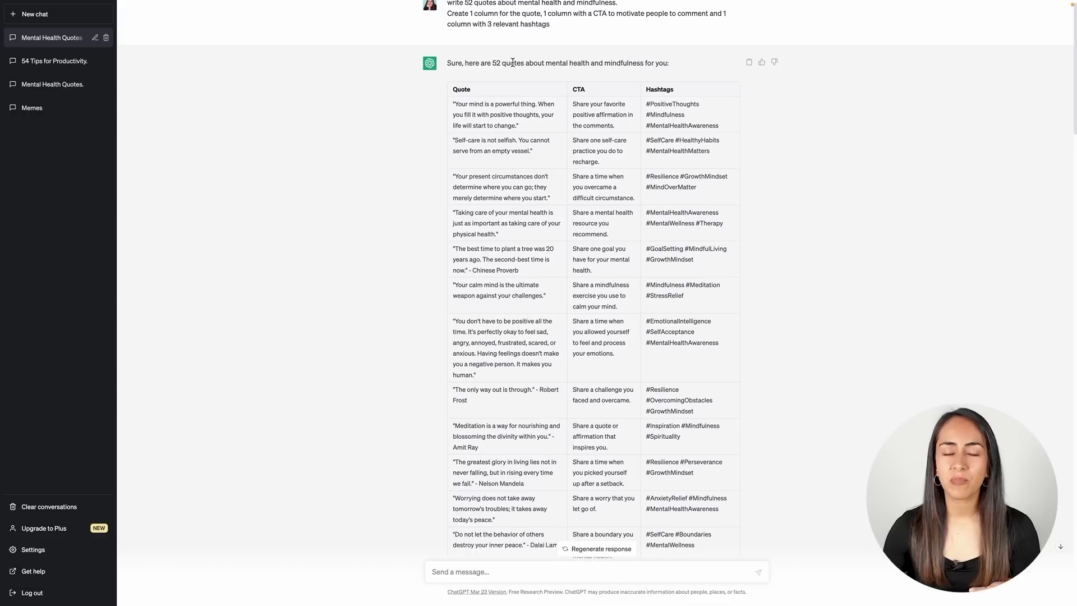
scroll(583, 261, down, 1)
scroll(583, 261, down, 3)
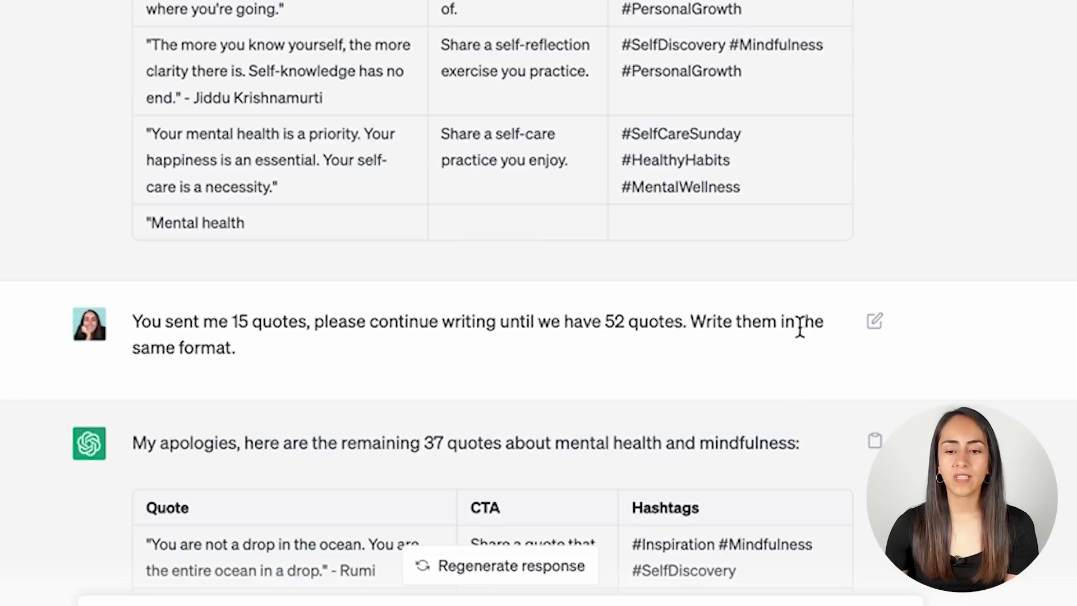
drag(698, 324, 725, 358)
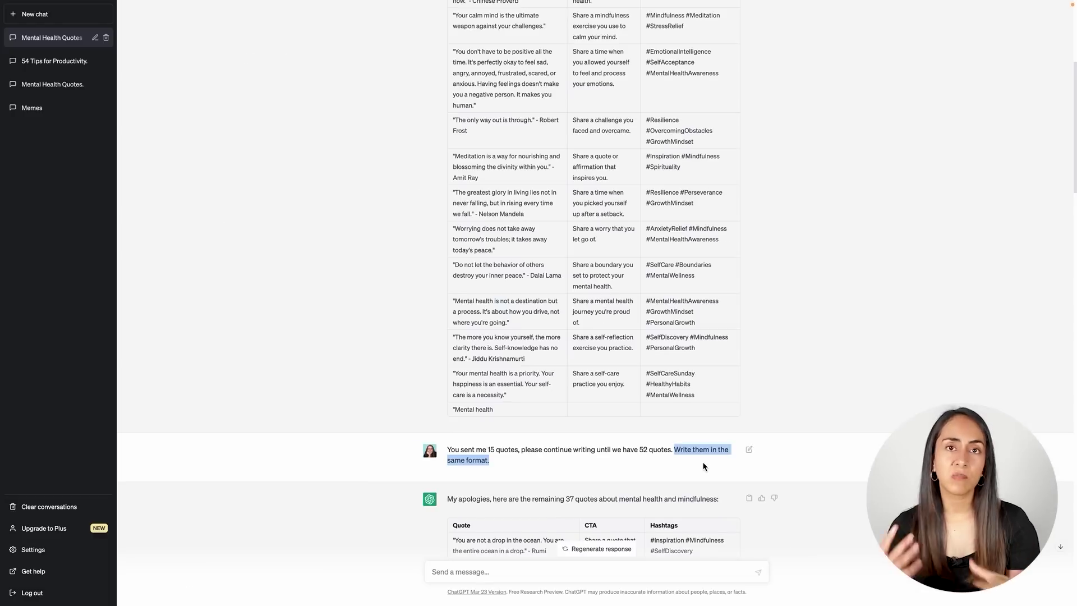
click(863, 455)
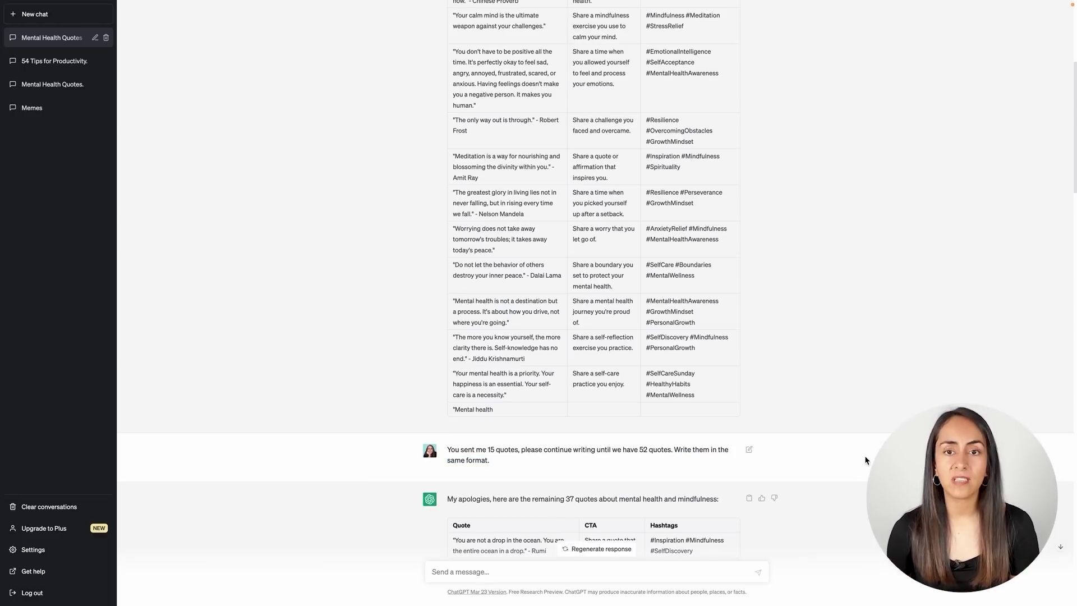
scroll(864, 459, down, 3)
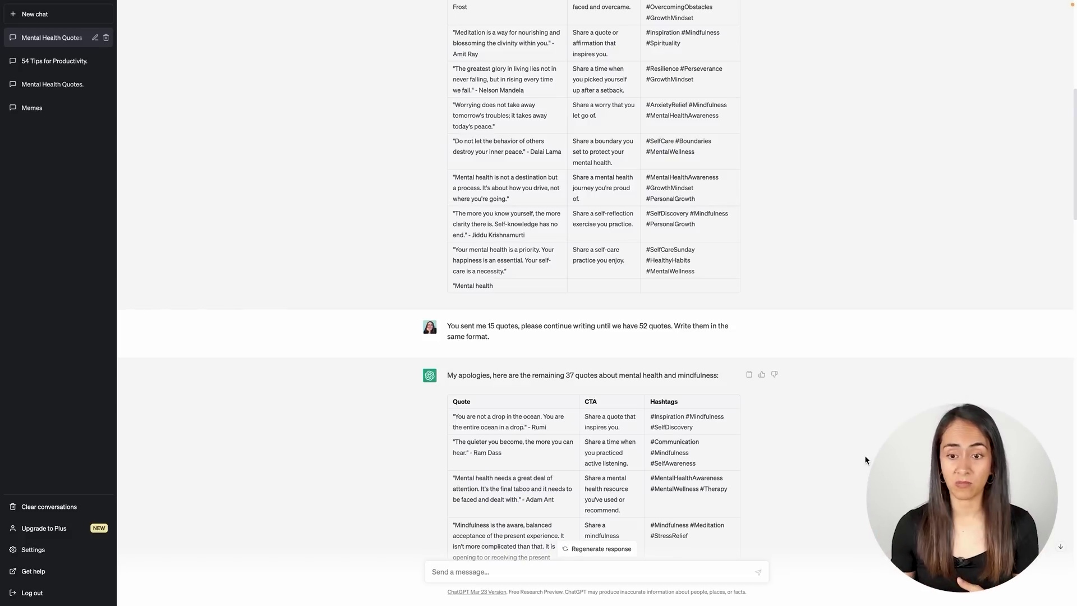
scroll(858, 454, down, 1)
drag(674, 324, 678, 332)
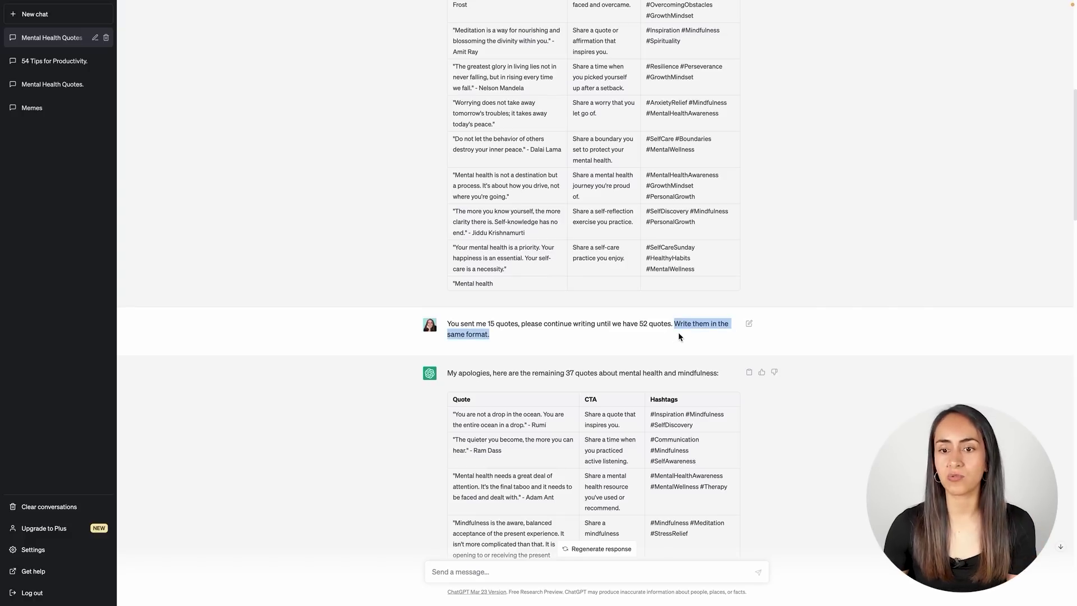
click(556, 141)
scroll(556, 141, down, 3)
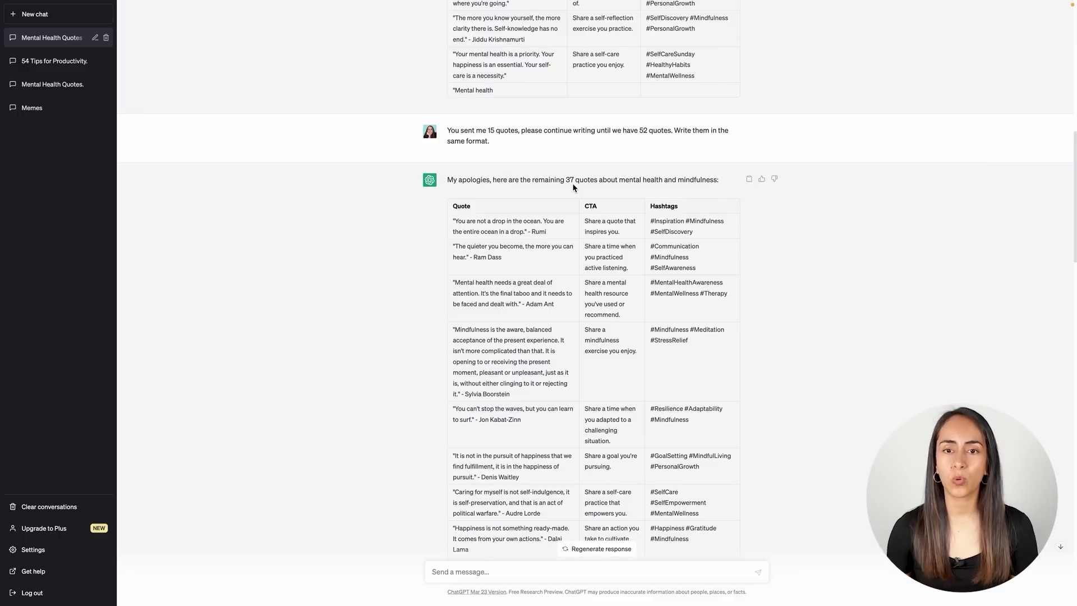
Examine the remaining continuation prompts and quote tables through the last reply, checking the author attributions.
scroll(573, 187, down, 7)
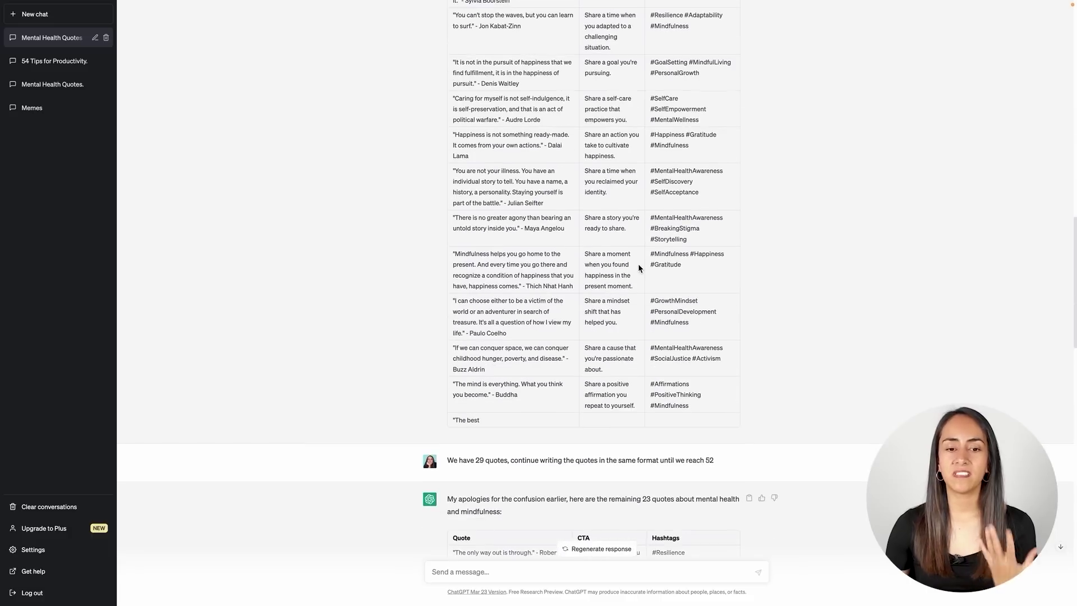
scroll(638, 264, down, 4)
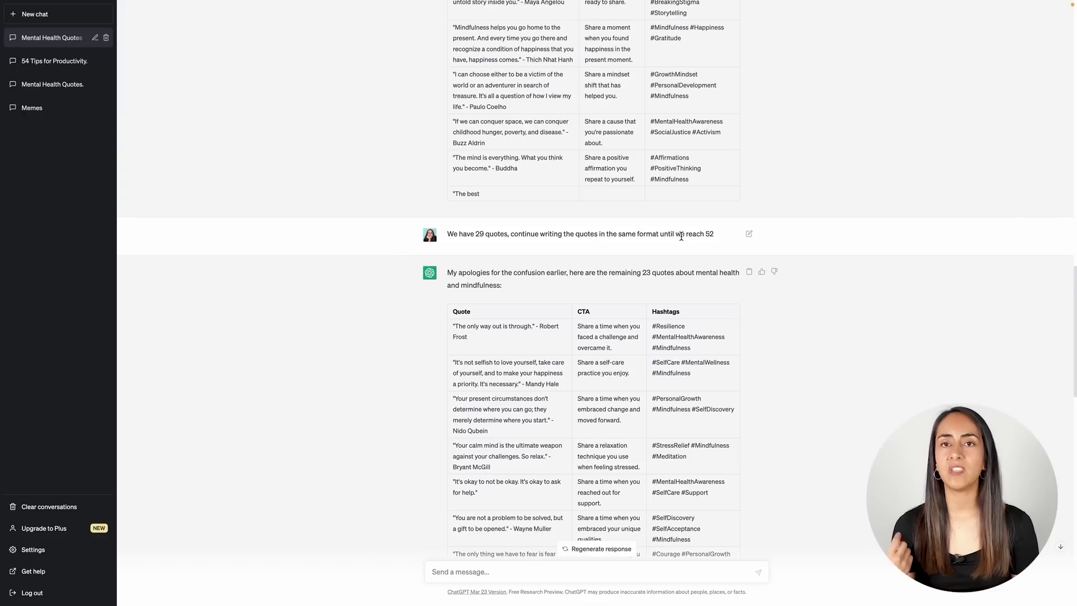
scroll(878, 418, down, 1)
scroll(878, 422, down, 8)
scroll(878, 422, up, 10)
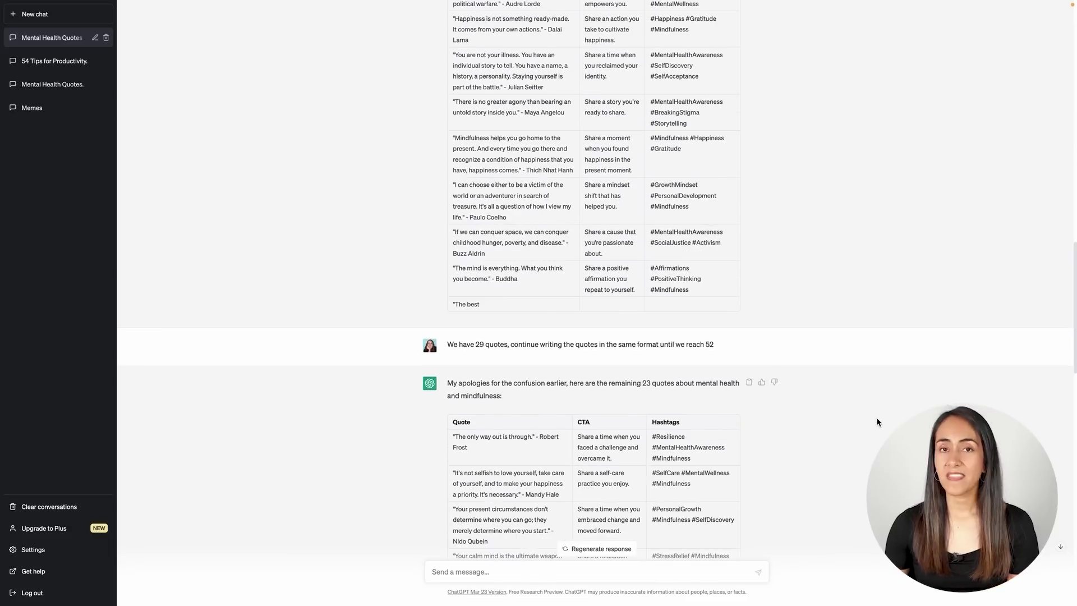
scroll(877, 421, down, 5)
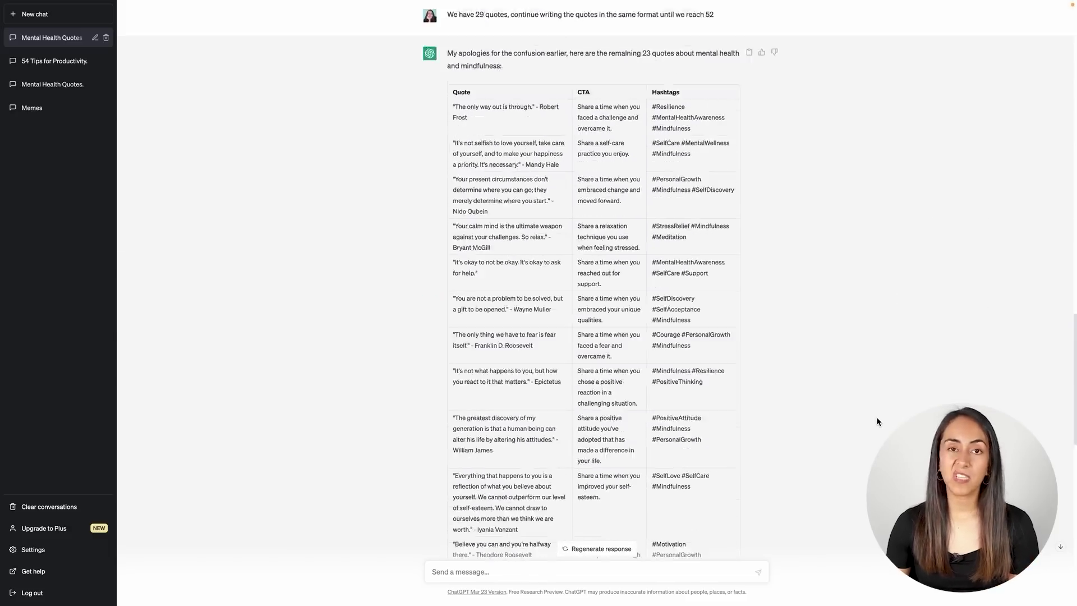
scroll(878, 421, down, 1)
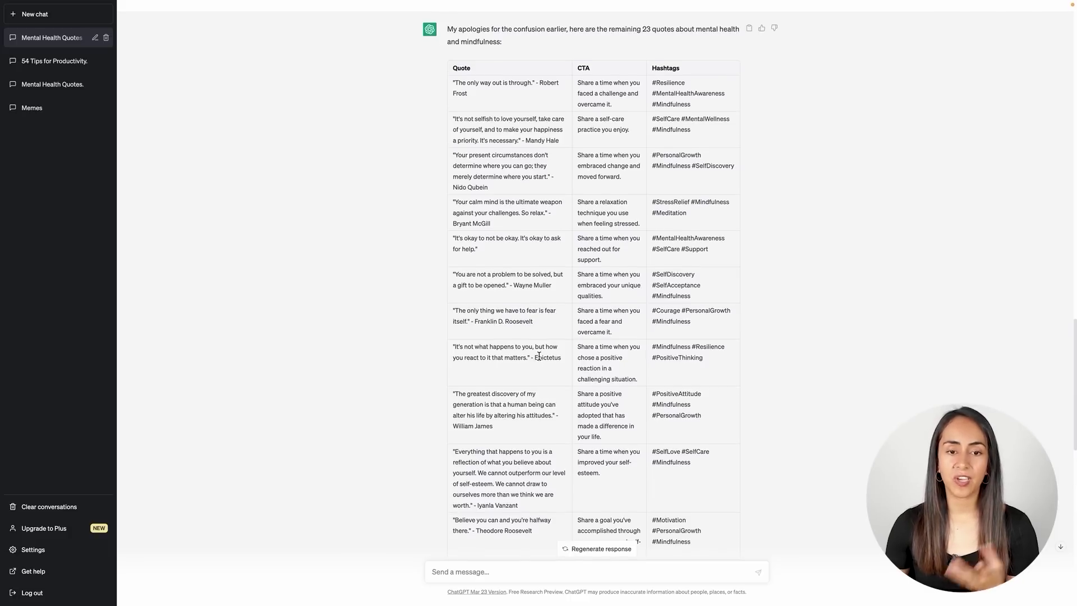
scroll(540, 353, down, 15)
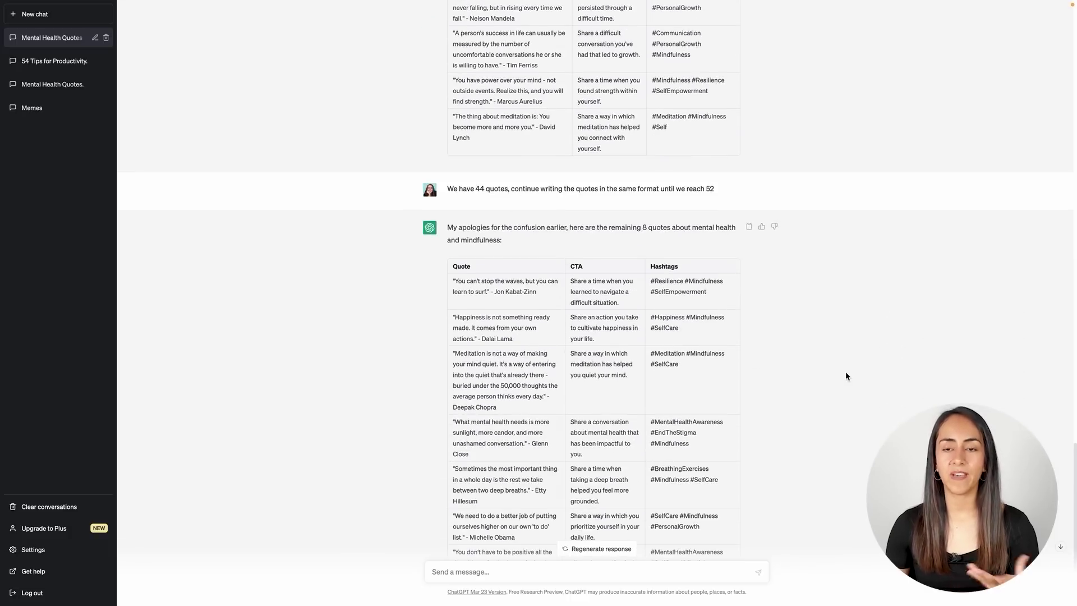
scroll(848, 377, down, 3)
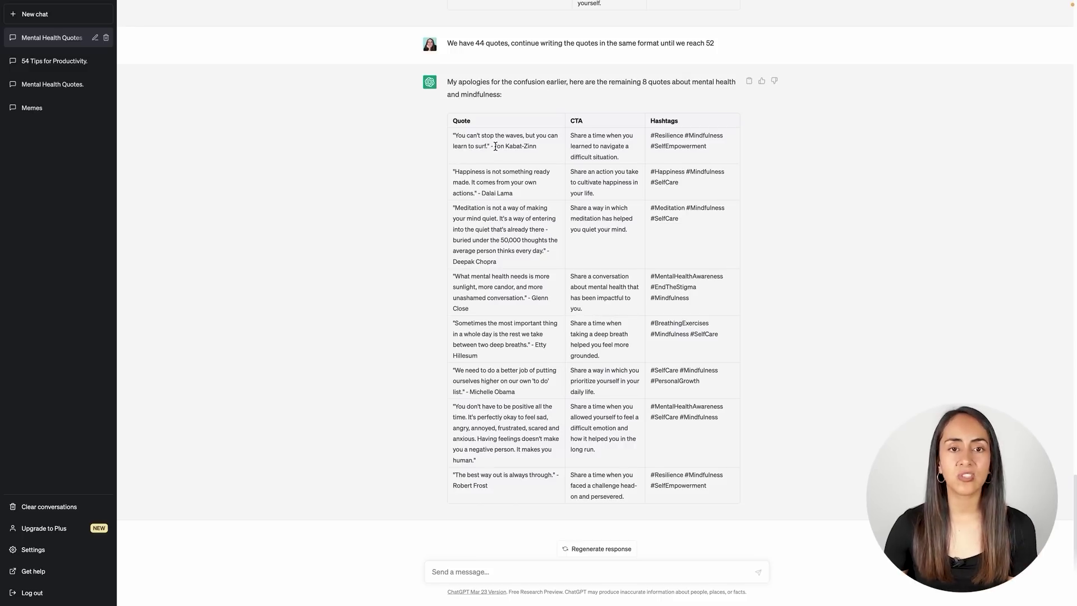
drag(494, 146, 541, 152)
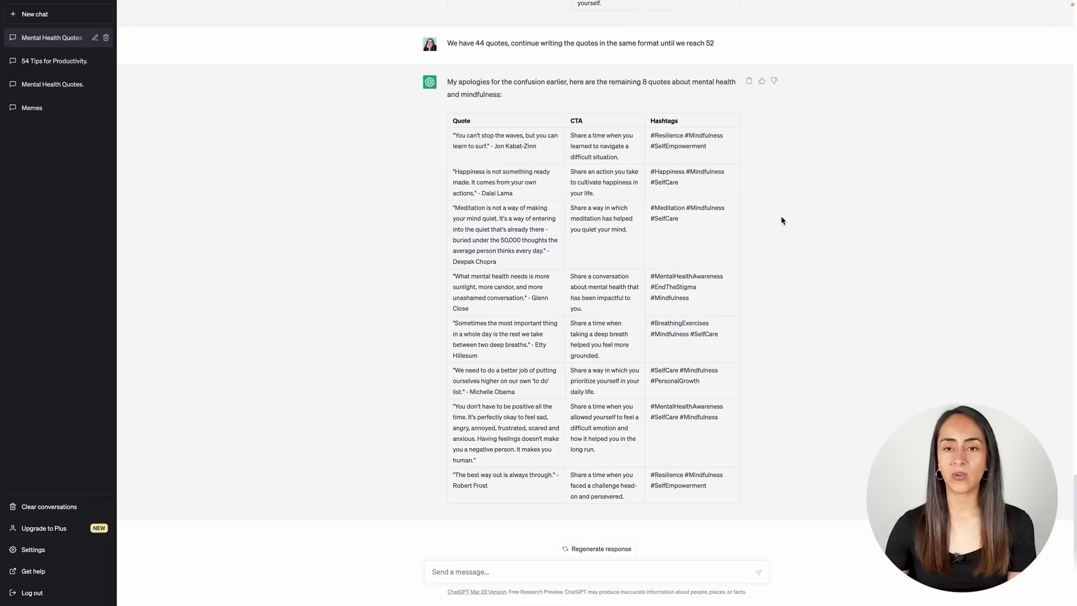
Return to the first reply and copy its table of quotes, CTAs and hashtags.
scroll(846, 302, up, 15)
scroll(847, 303, up, 20)
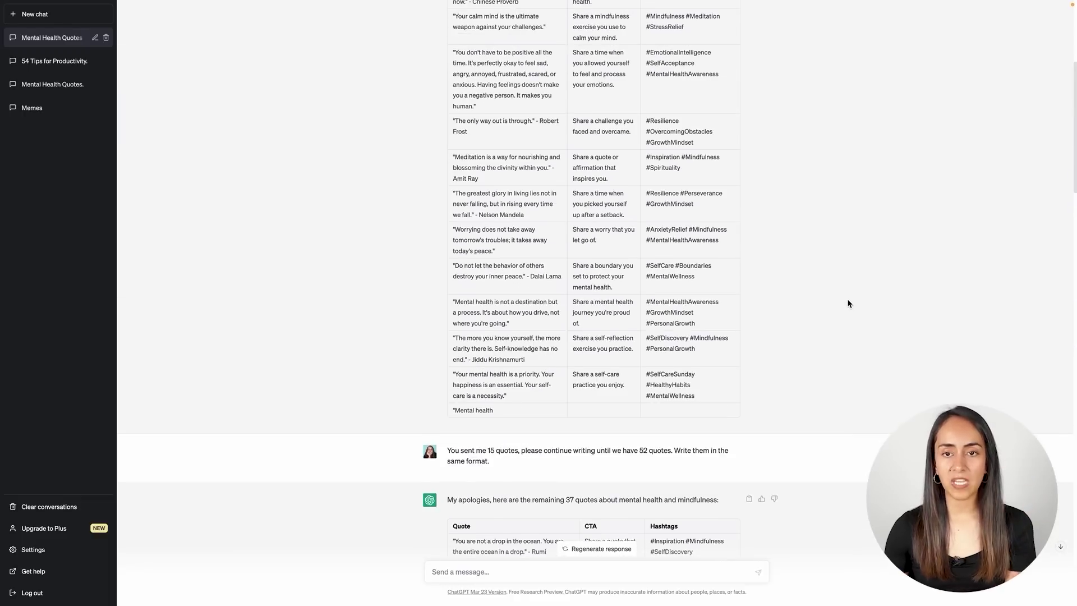
scroll(846, 299, down, 3)
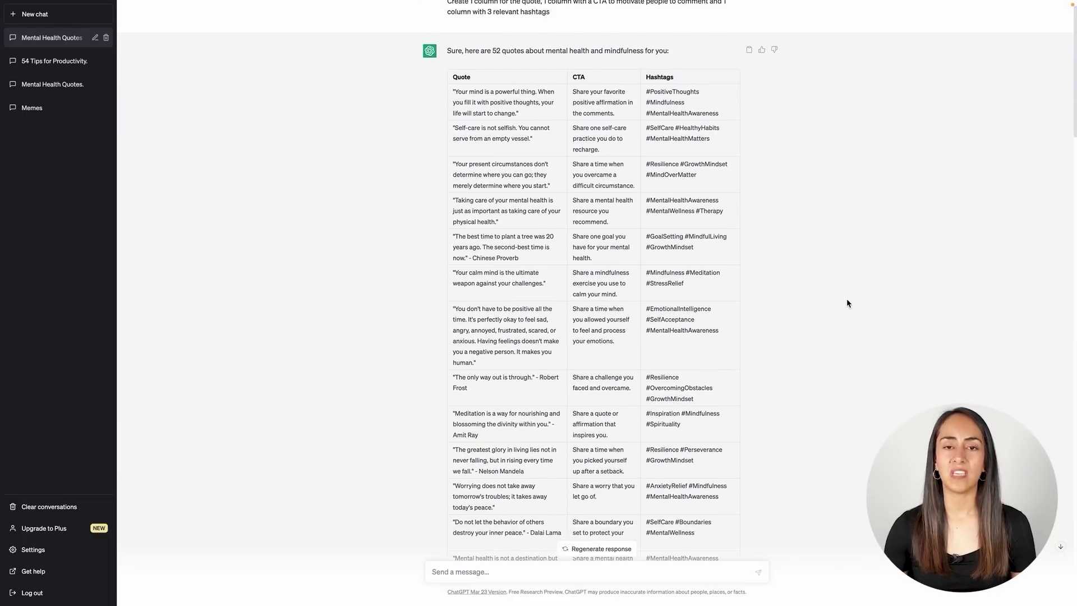
mouse_move(446, 17)
mouse_down()
mouse_move(666, 209)
mouse_move(709, 409)
mouse_move(695, 468)
mouse_up()
scroll(702, 356, down, 2)
right_click(532, 269)
click(556, 293)
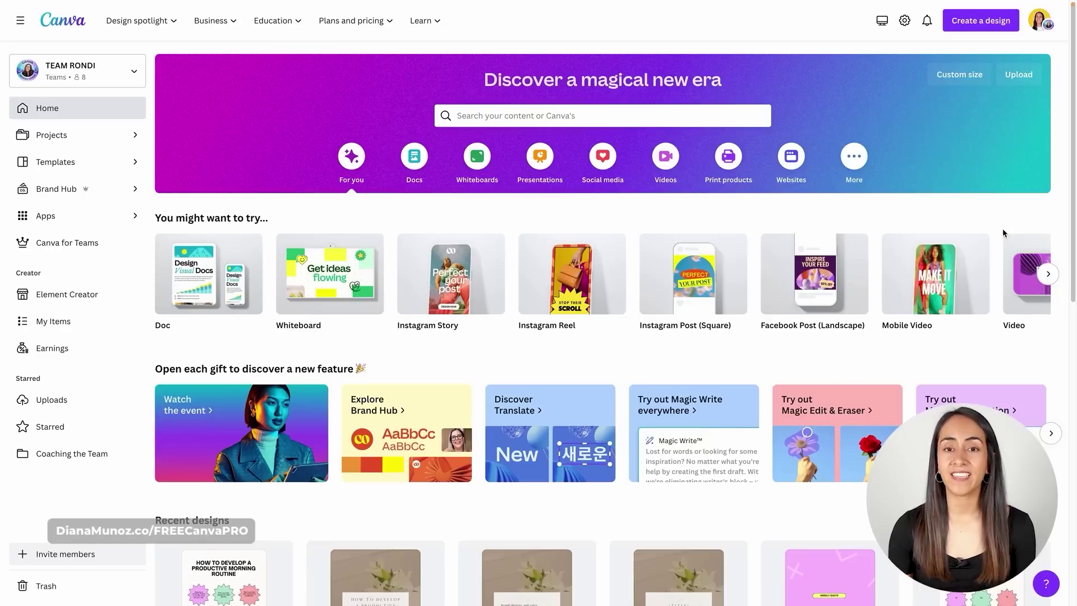
In Canva, browse the social media and video formats and create a blank Instagram Reel design at 1080 × 1920 px.
click(603, 157)
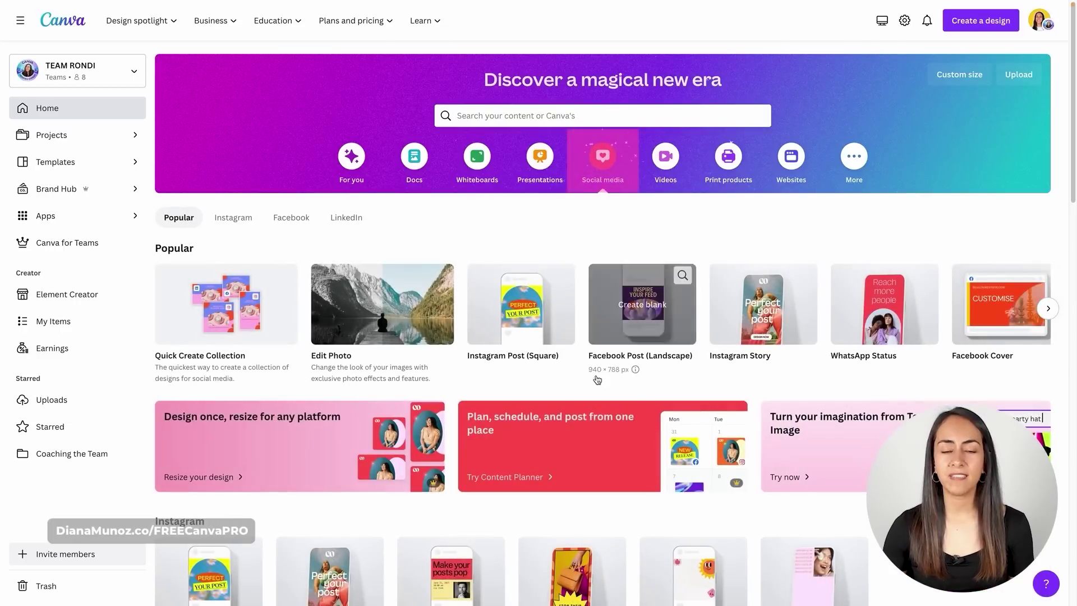
scroll(596, 387, down, 4)
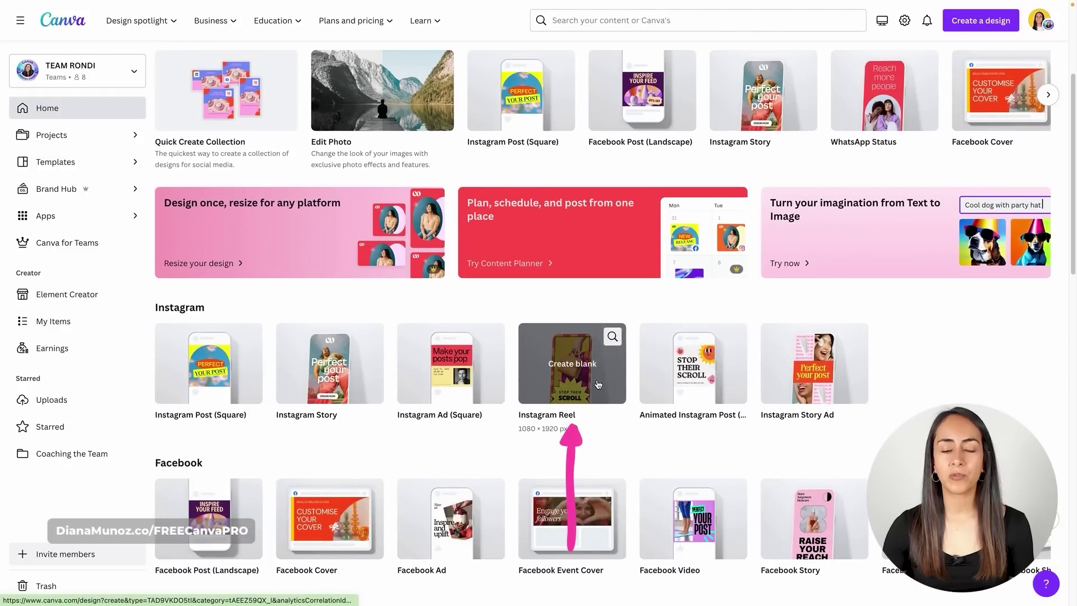
scroll(576, 447, up, 4)
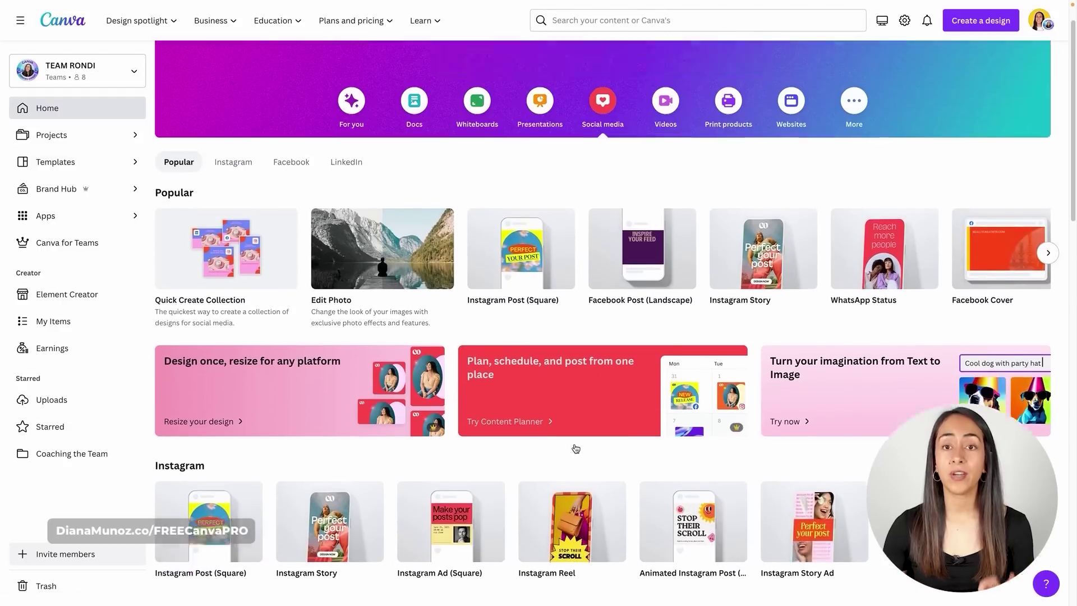
click(666, 157)
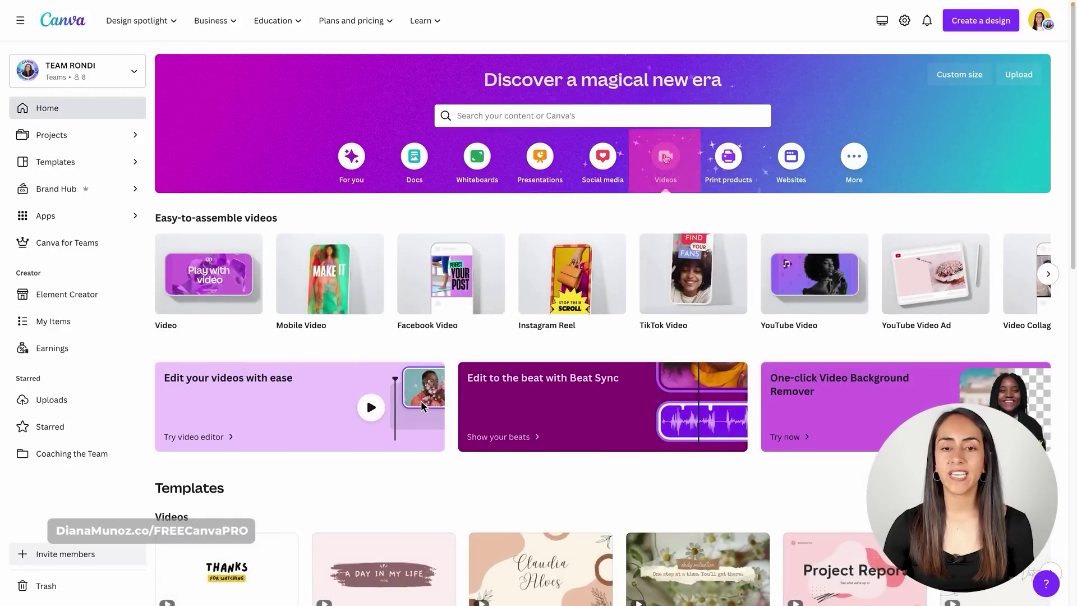
mouse_move(607, 274)
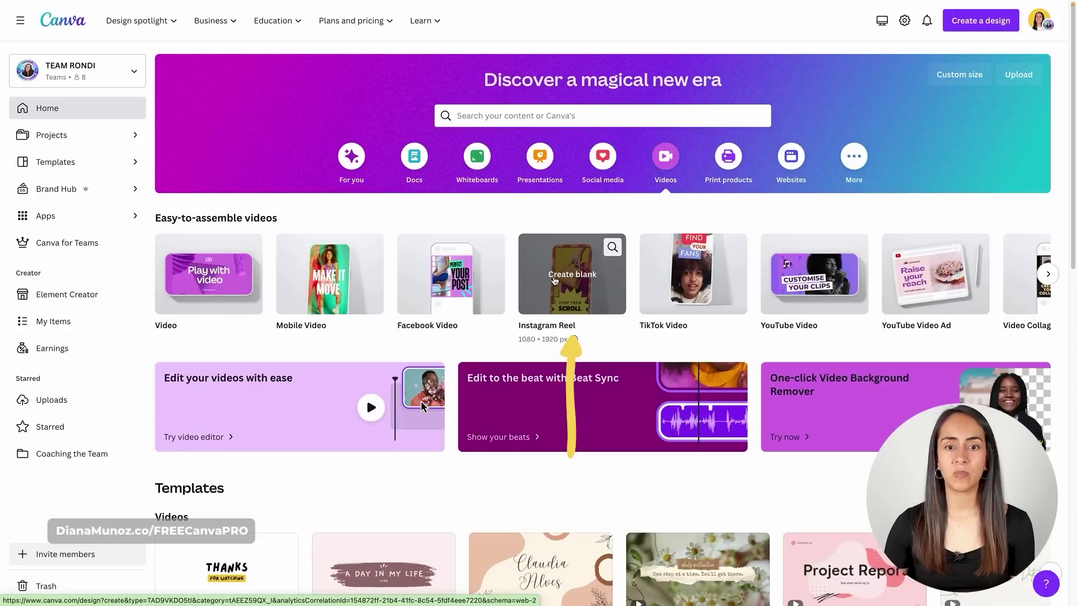
click(560, 275)
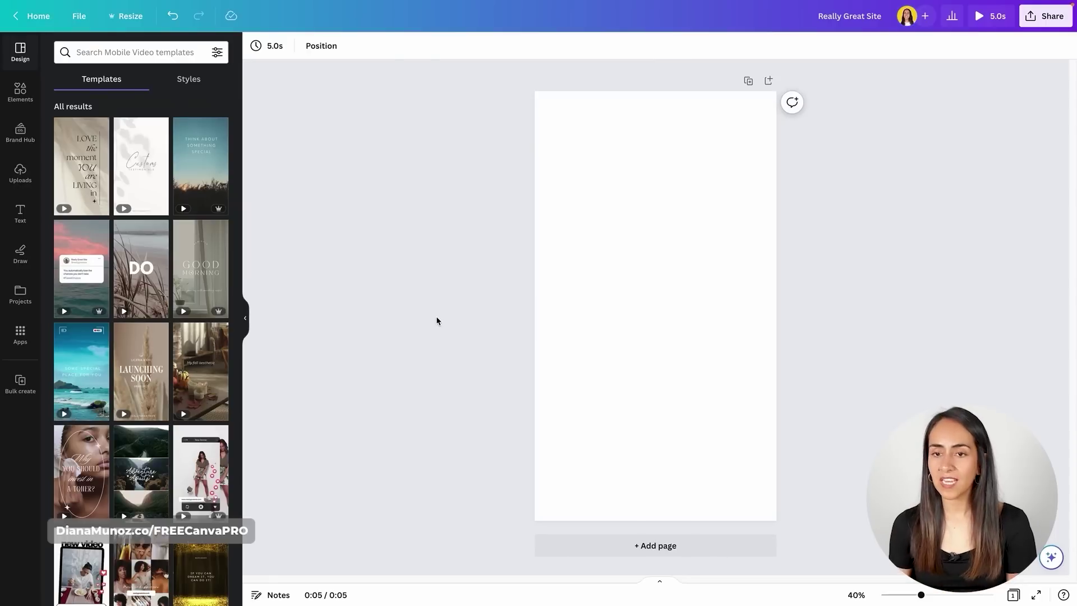
Set the blank page's background to the lightest purple of Color Pack 3: Dominant Yellow.
click(590, 149)
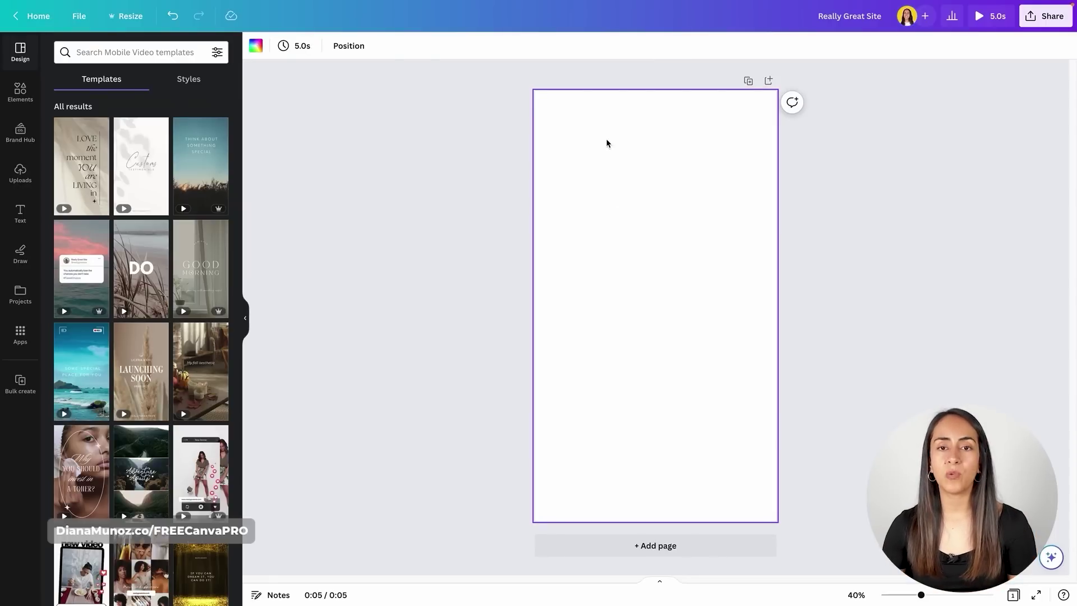
click(256, 46)
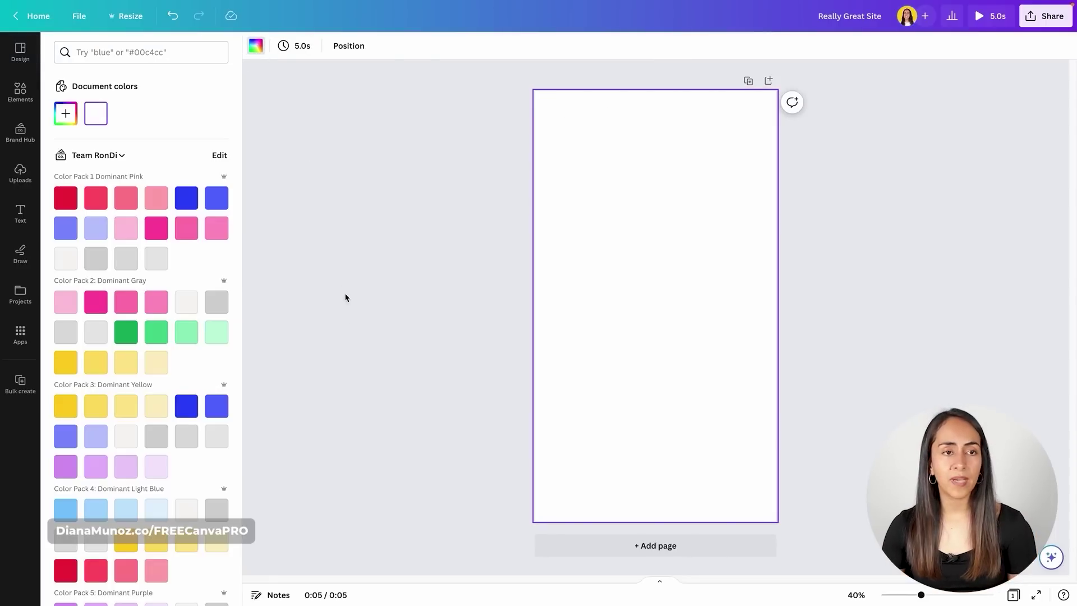
click(163, 467)
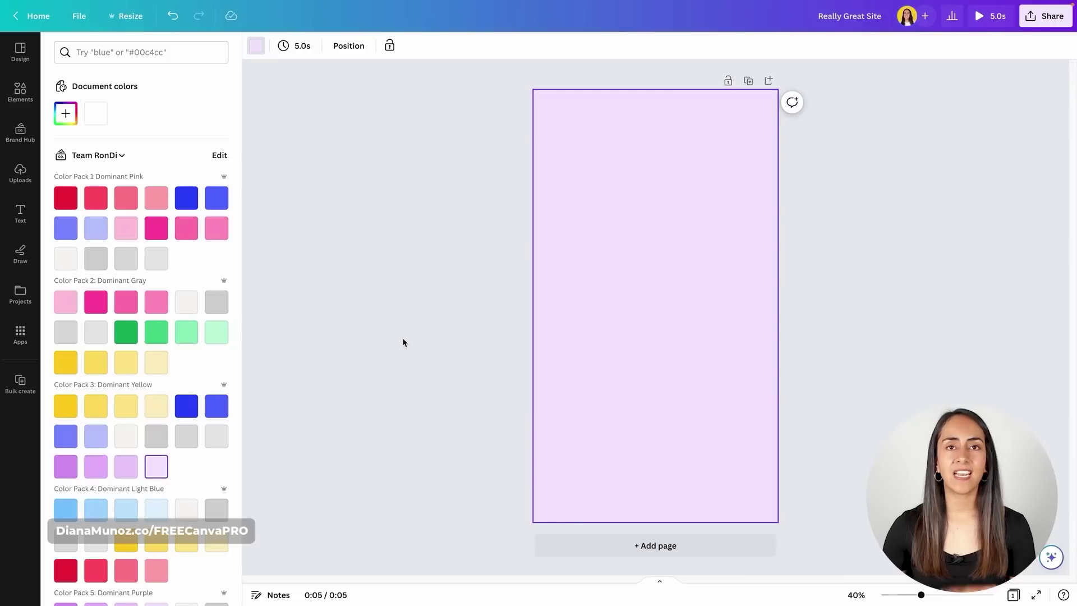
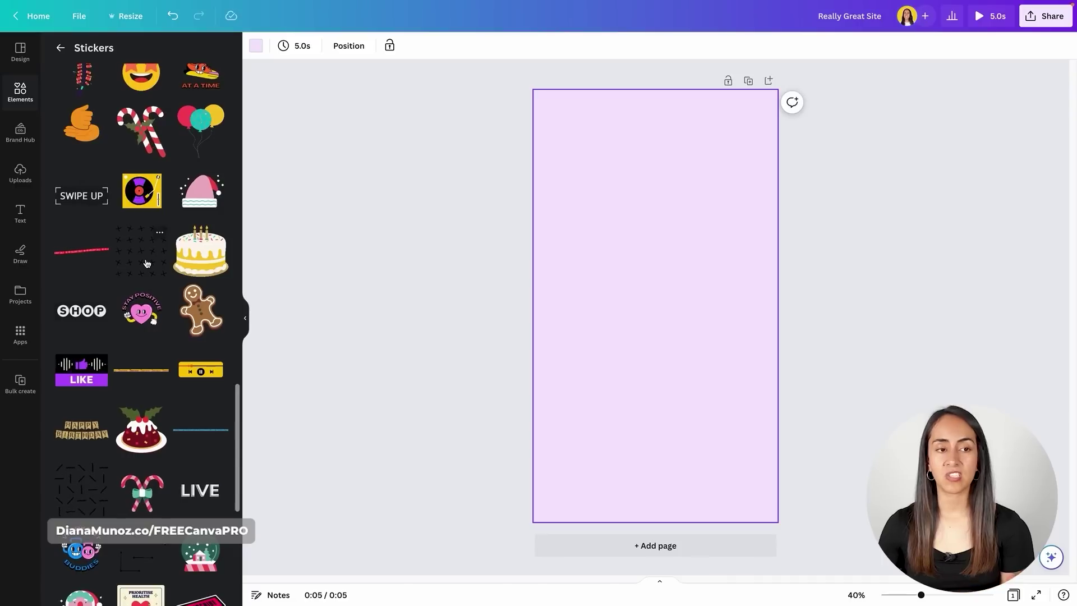
Try the plus-and-cross pattern sticker on the page in the blue of Color Pack 1, and remove it.
click(137, 254)
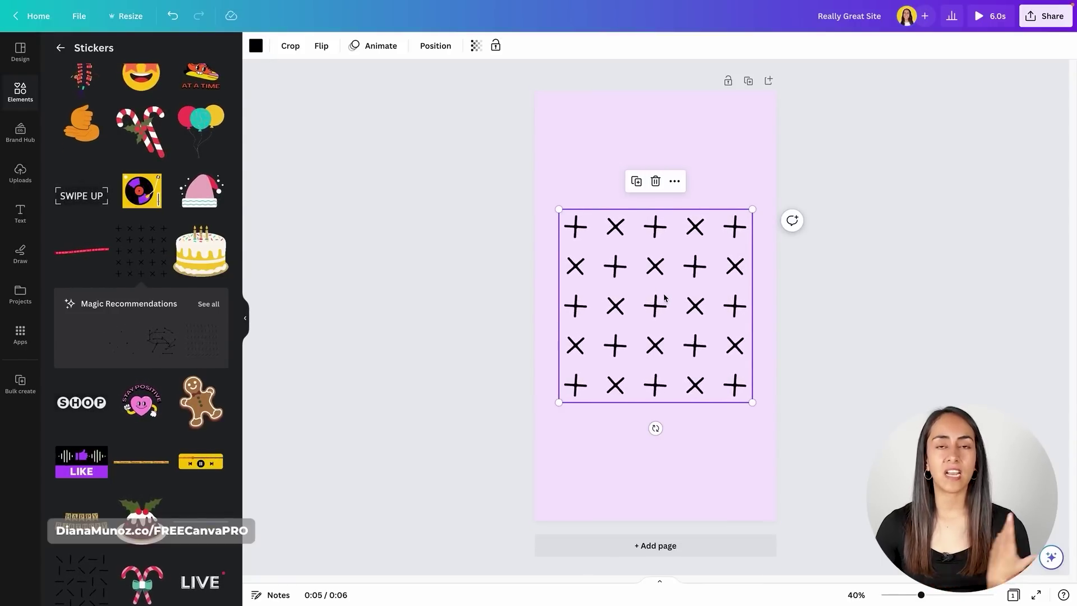
click(256, 46)
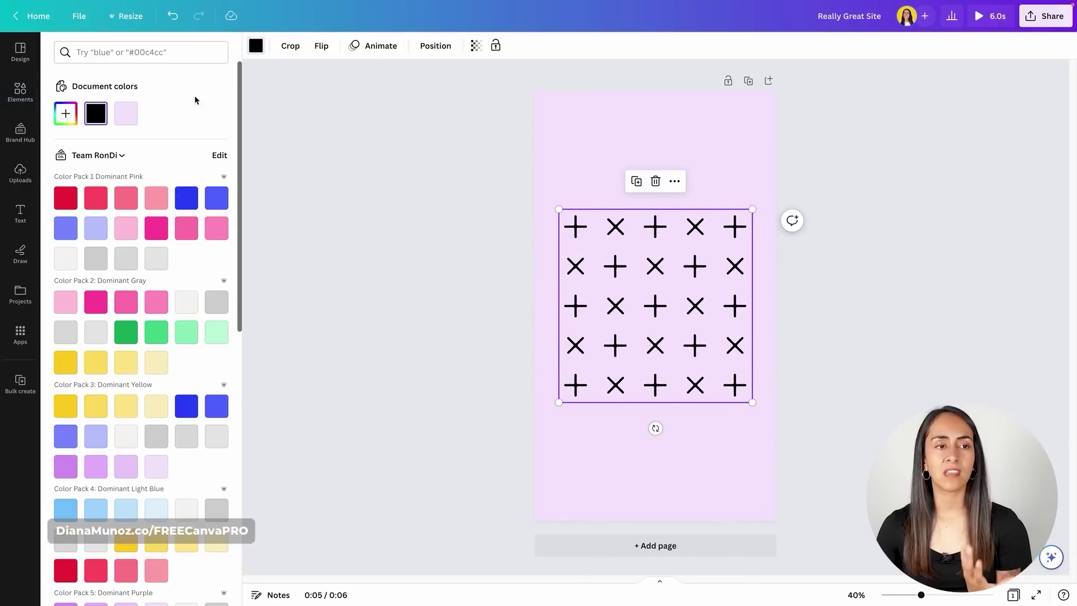
click(155, 198)
click(186, 197)
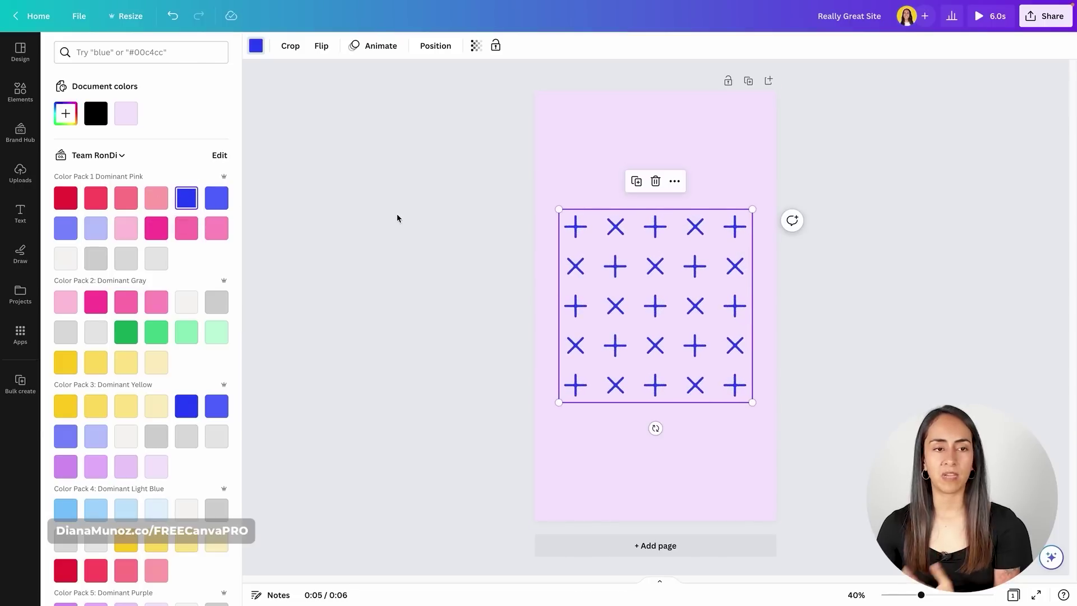
key(Escape)
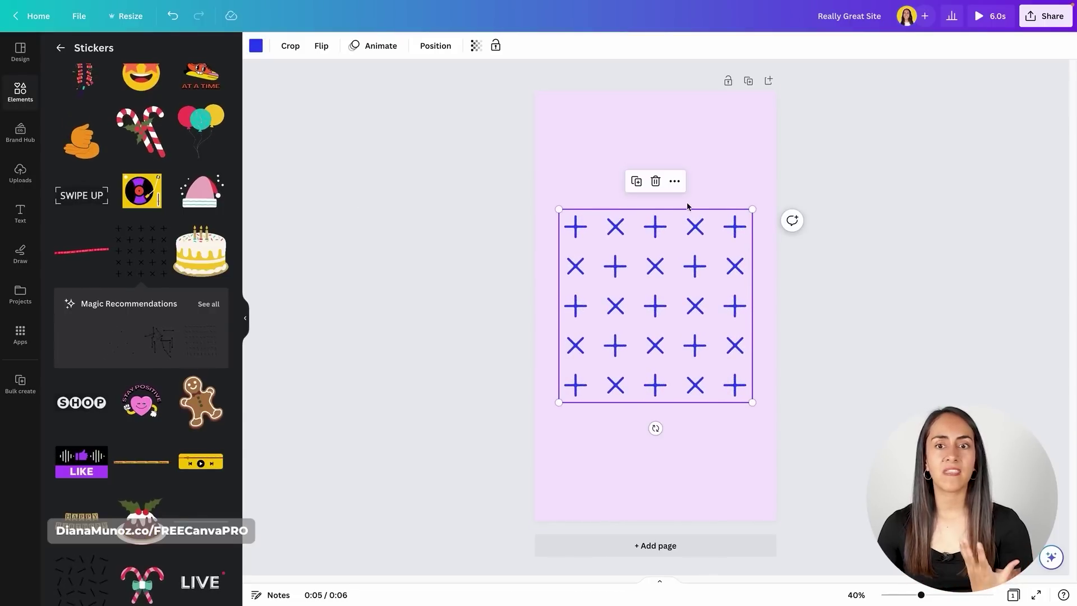
click(655, 181)
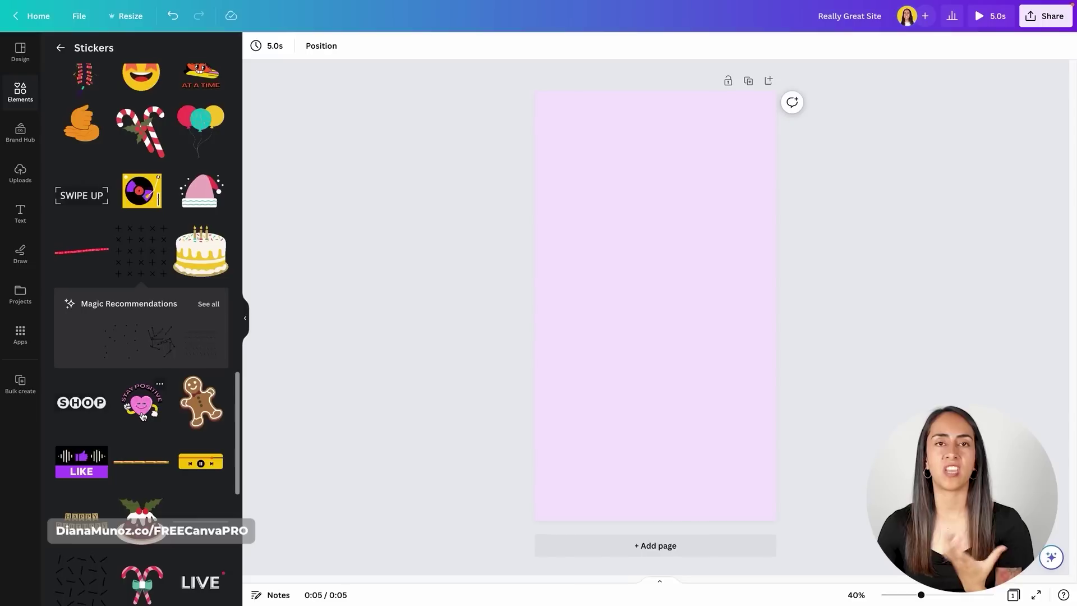
Try the birthday cake sticker on the page, and remove it.
click(203, 264)
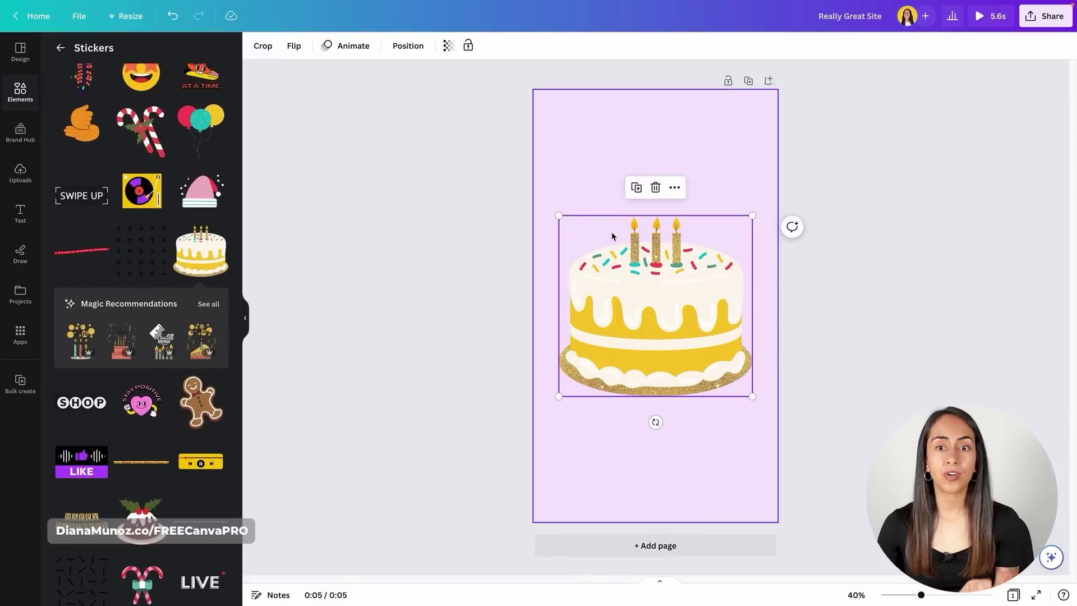
click(656, 188)
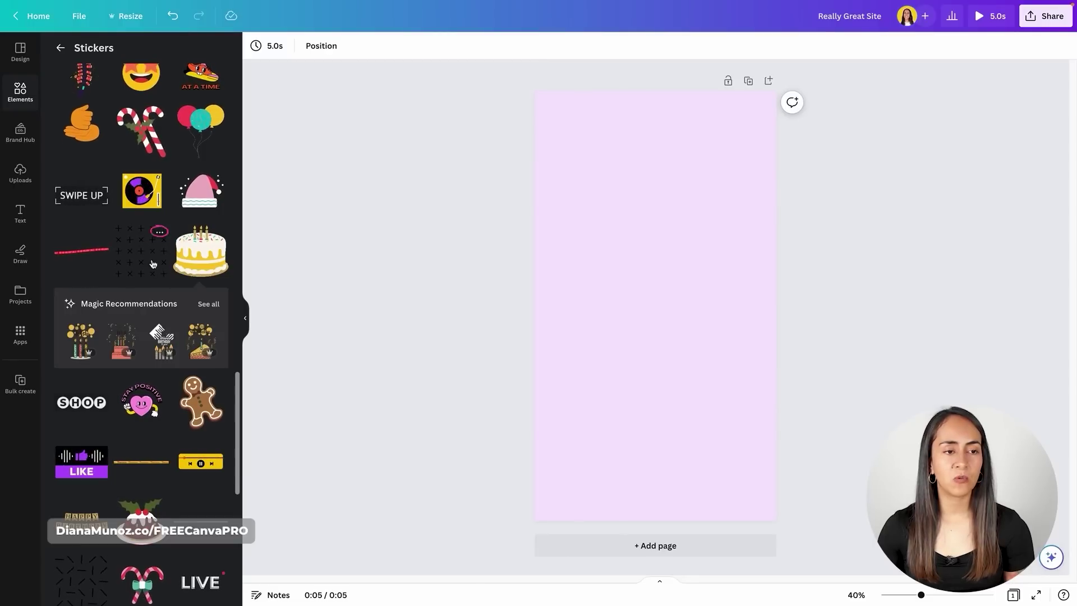
Open the collection that the Animated Crosses Pattern sticker belongs to and show all of its graphics.
click(160, 231)
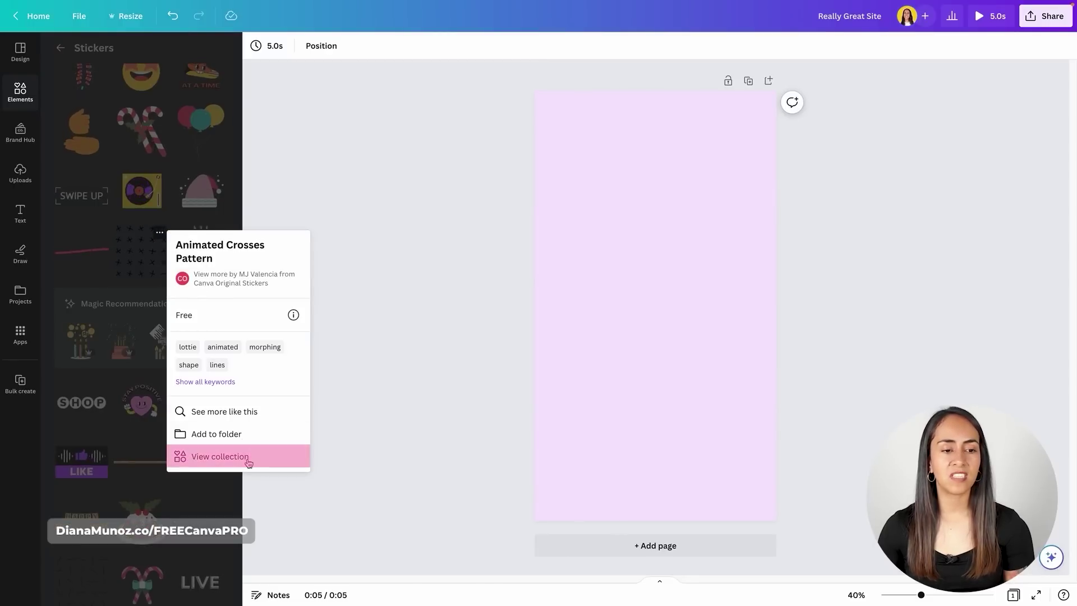
click(254, 464)
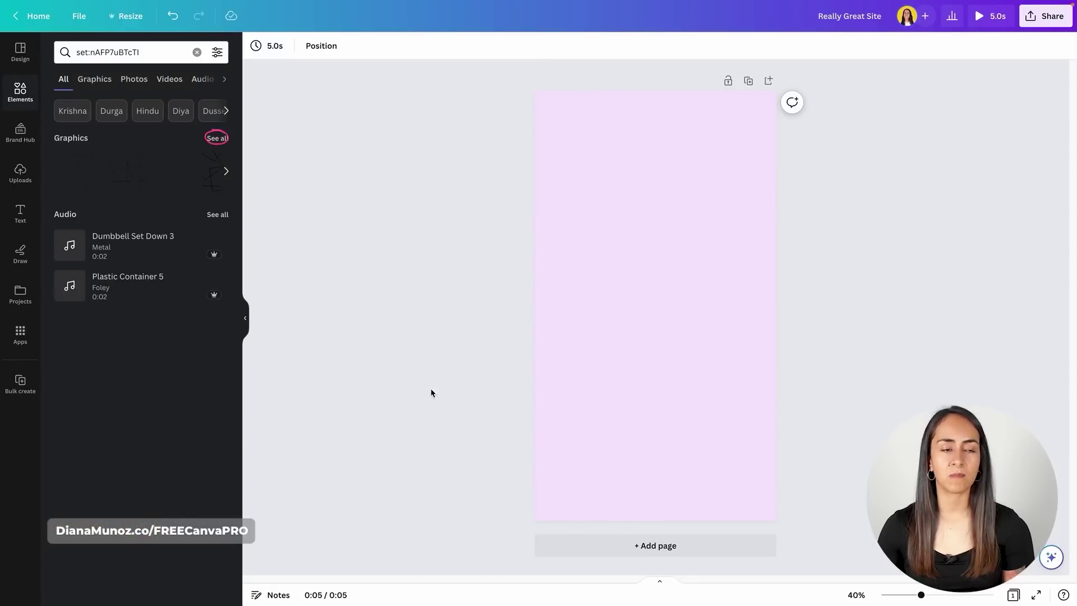
click(224, 139)
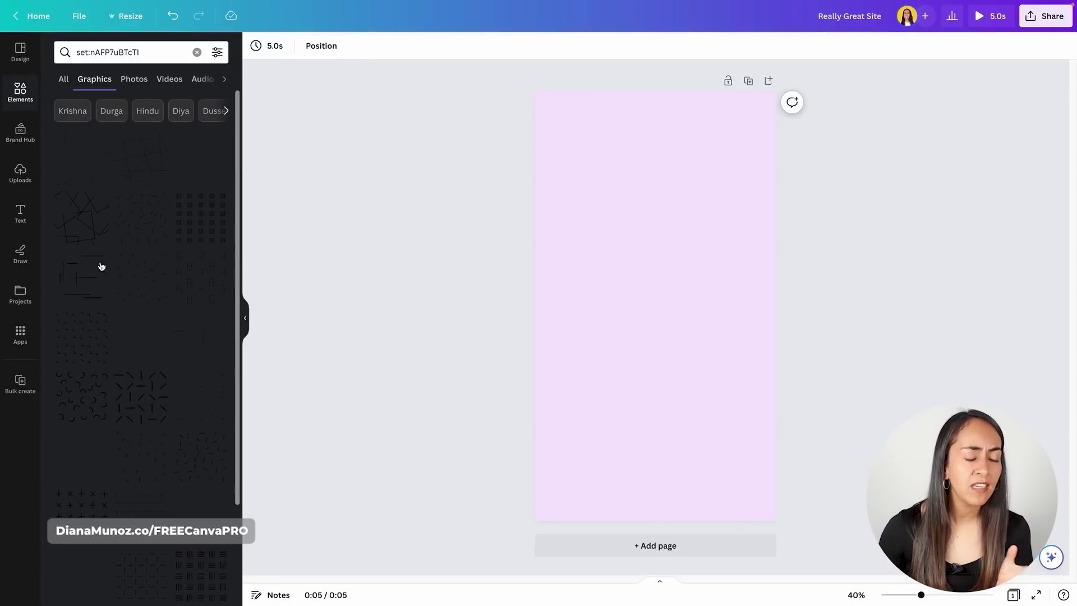
Try the collection's dense slanted-dash pattern on the page, and remove it.
click(202, 159)
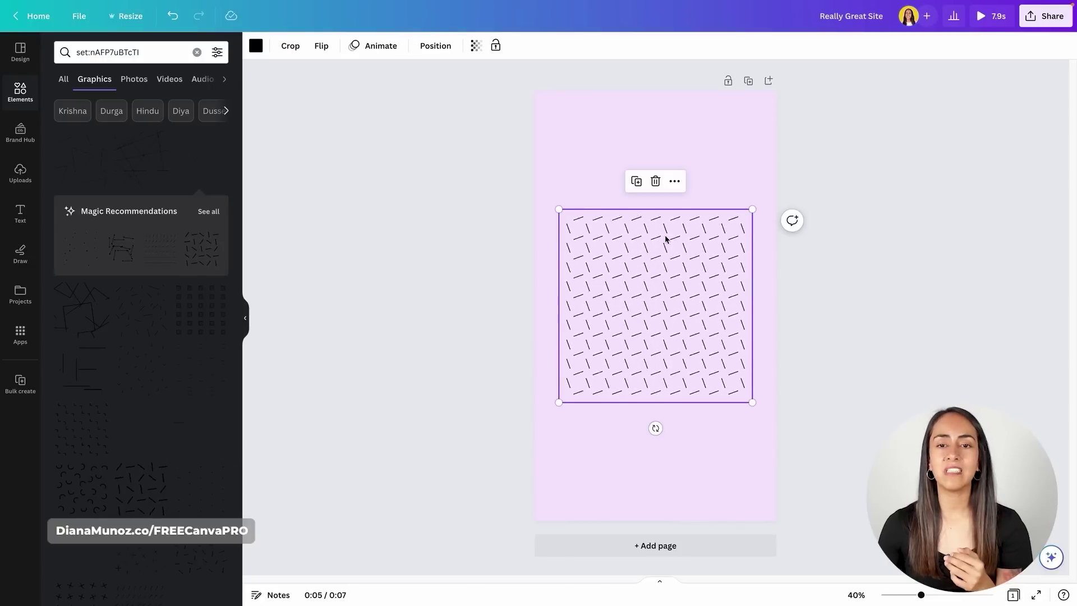
click(655, 181)
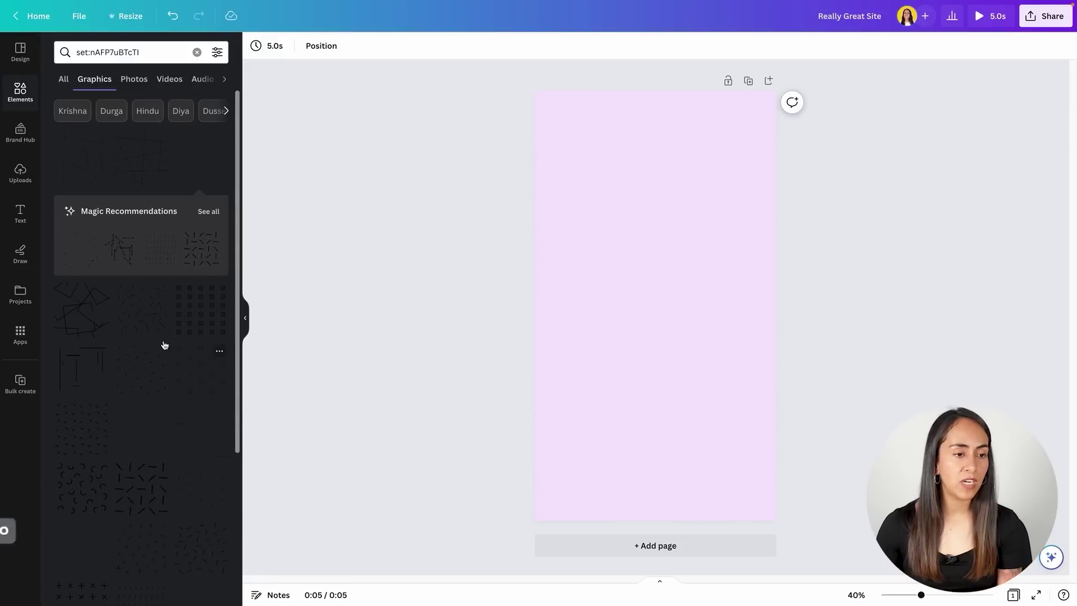
Add the collection's scattered pattern of crosses, lines and angles, enlarge it to about 2353 × 2353 px and position it to cover the page.
scroll(211, 550, down, 5)
click(205, 572)
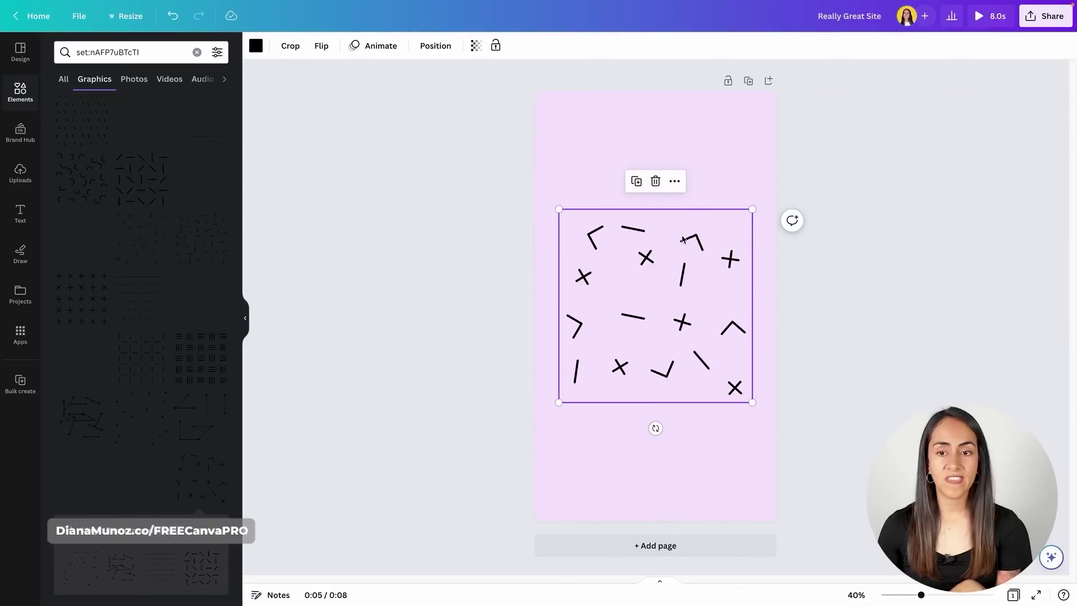
drag(752, 209, 906, 55)
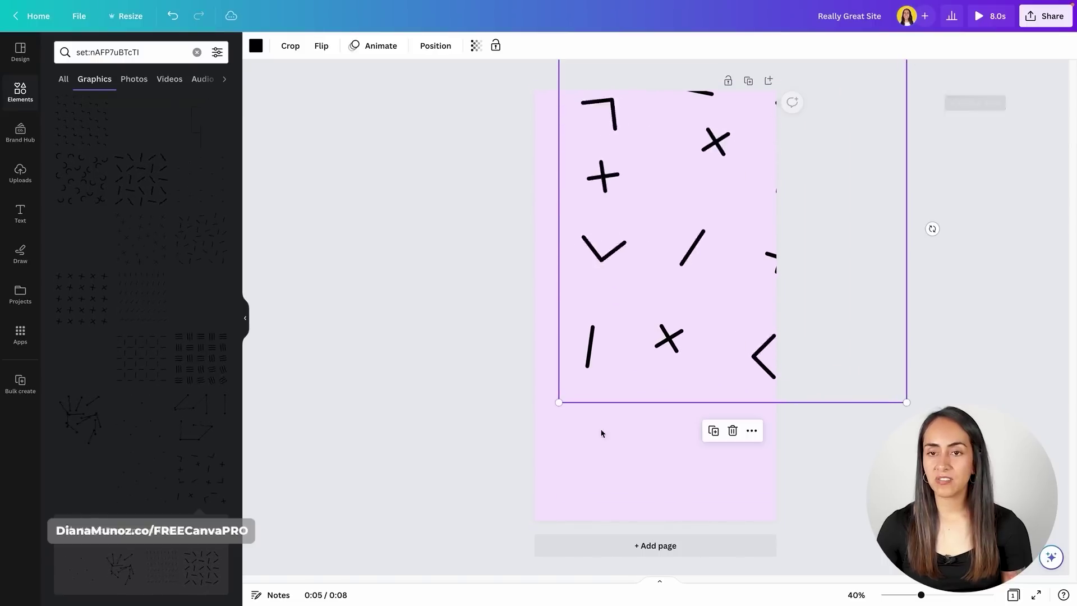
drag(569, 398, 395, 595)
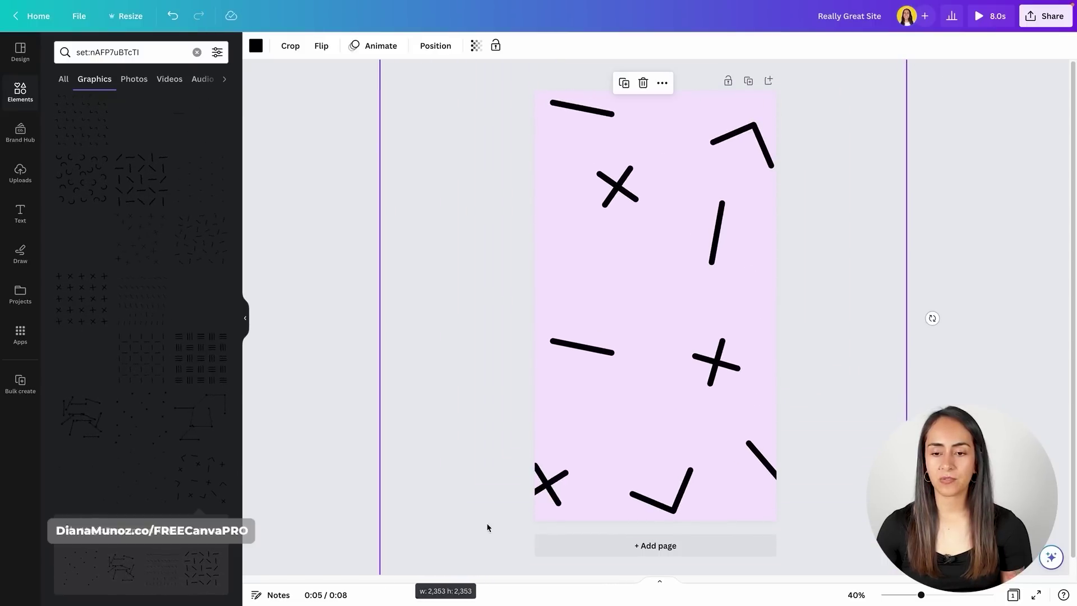
mouse_move(747, 333)
mouse_down()
mouse_move(729, 330)
mouse_move(743, 334)
mouse_up()
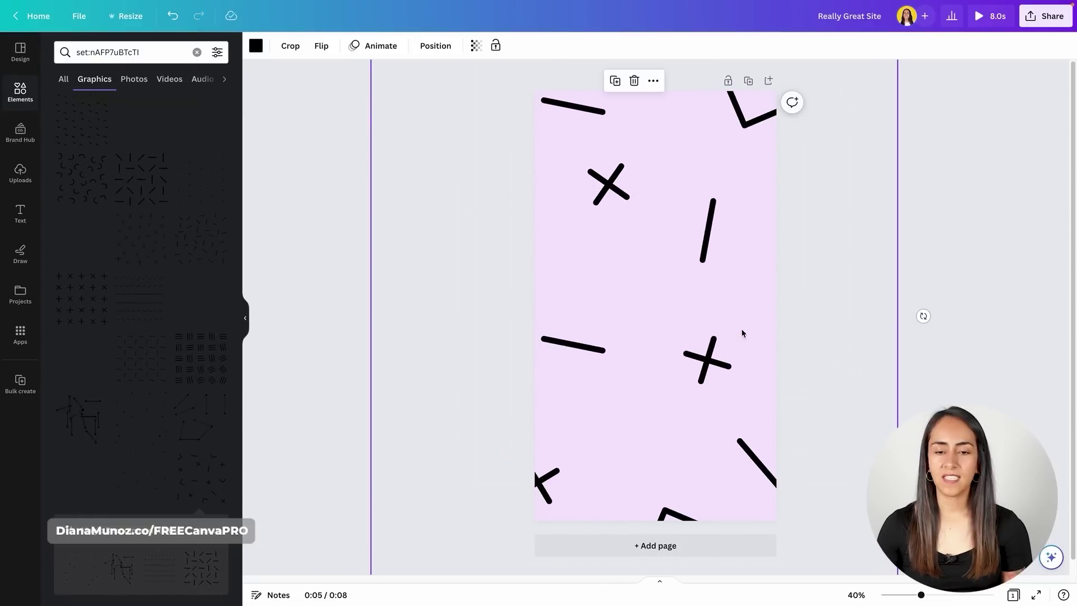
Recolour the background pattern white and reduce its transparency to about 39.
click(256, 46)
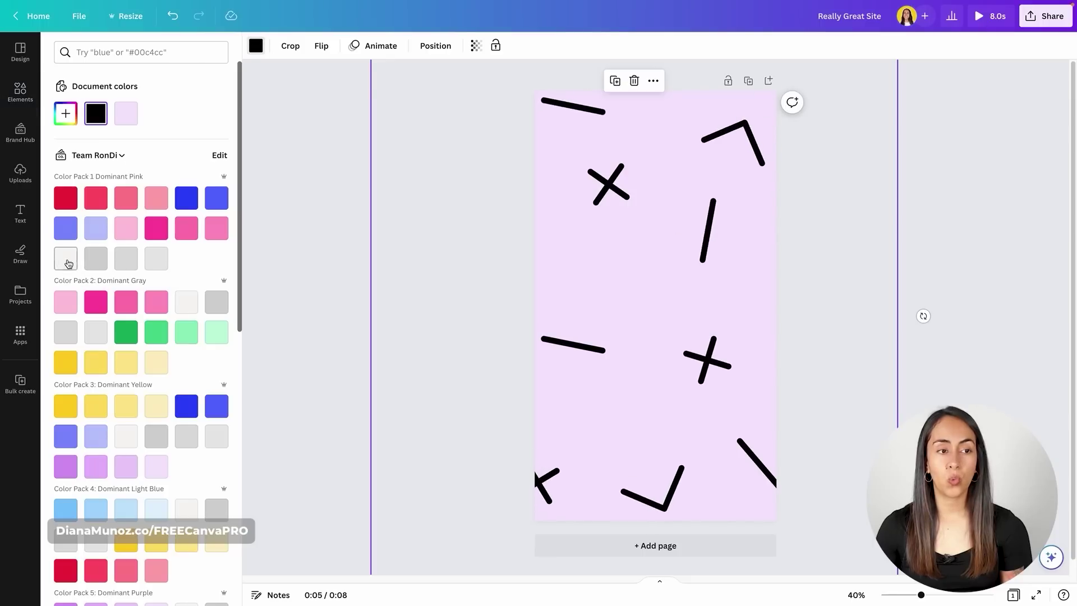
scroll(72, 258, down, 10)
scroll(80, 259, down, 4)
click(217, 458)
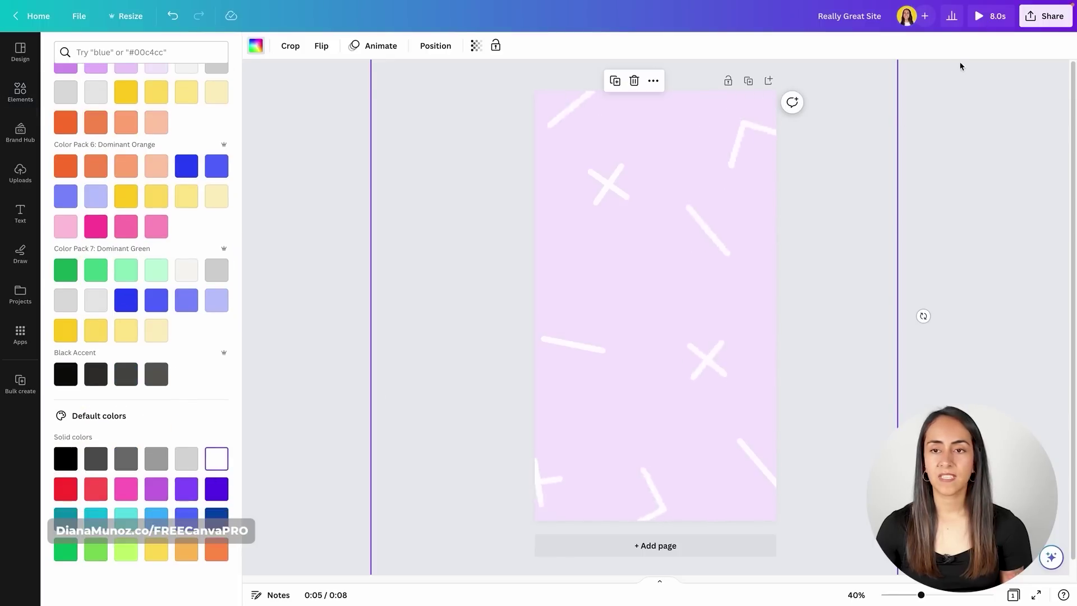
click(477, 46)
drag(396, 90, 411, 91)
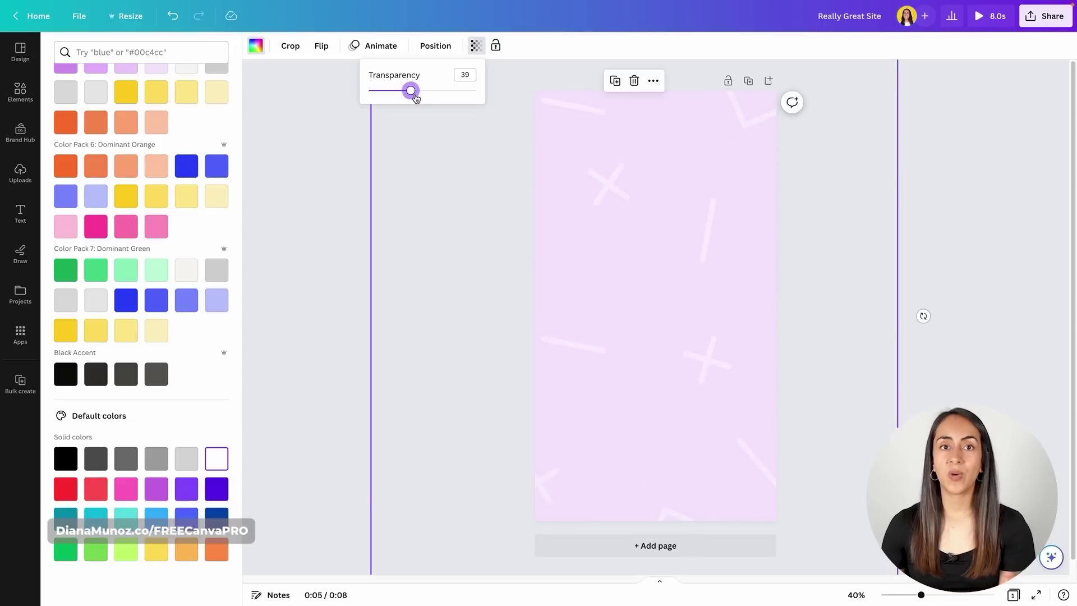
drag(415, 98, 409, 97)
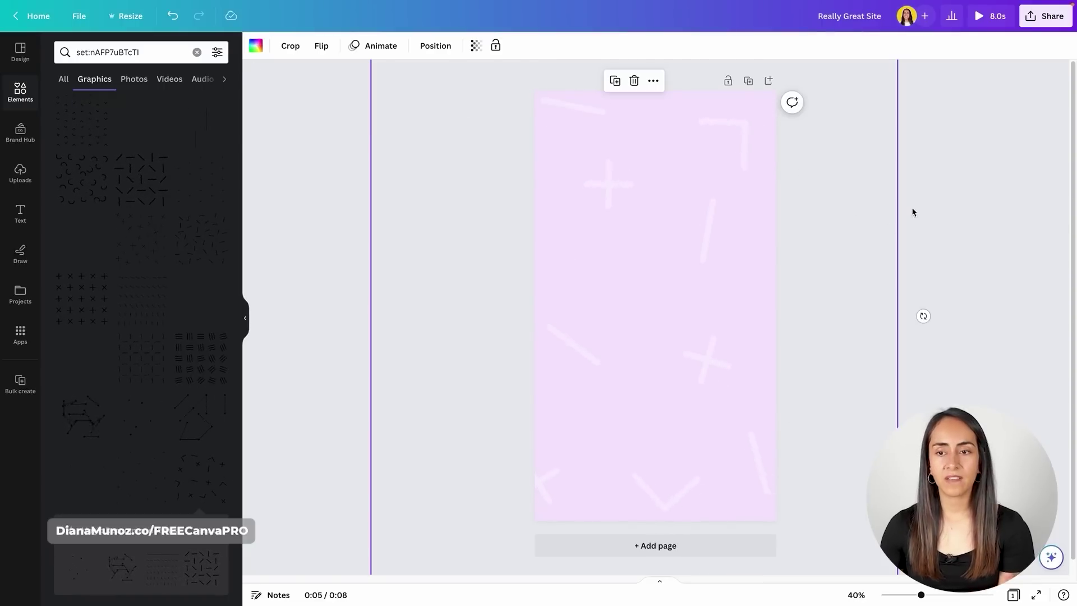
click(990, 244)
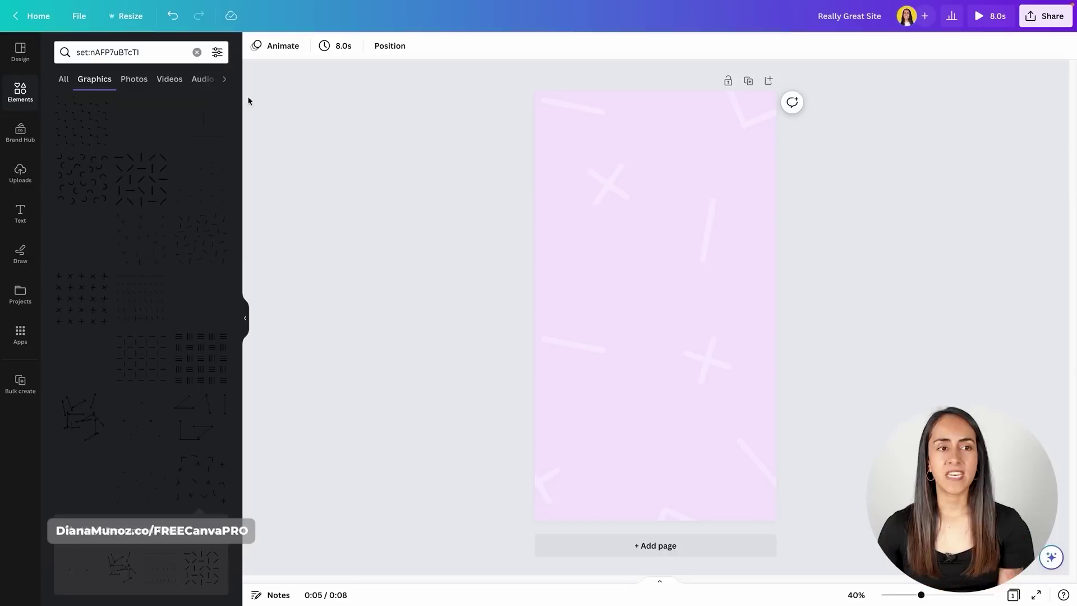
Replace the element search with "animated cta" and run it.
drag(157, 51, 99, 60)
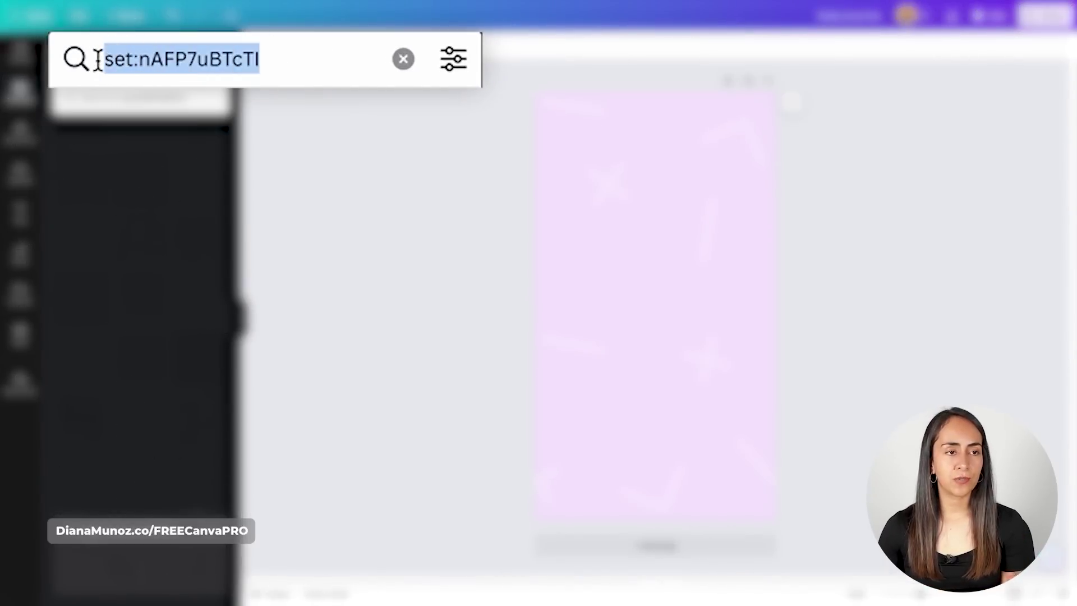
key(BackSpace)
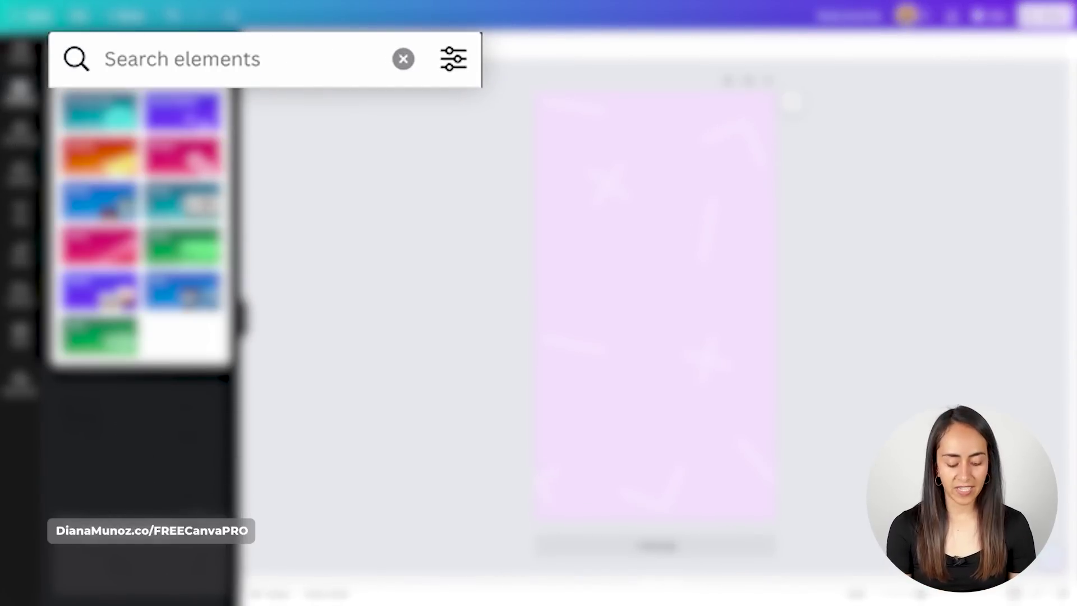
text(cta)
key(BackSpace)
key(BackSpace)
key(BackSpace)
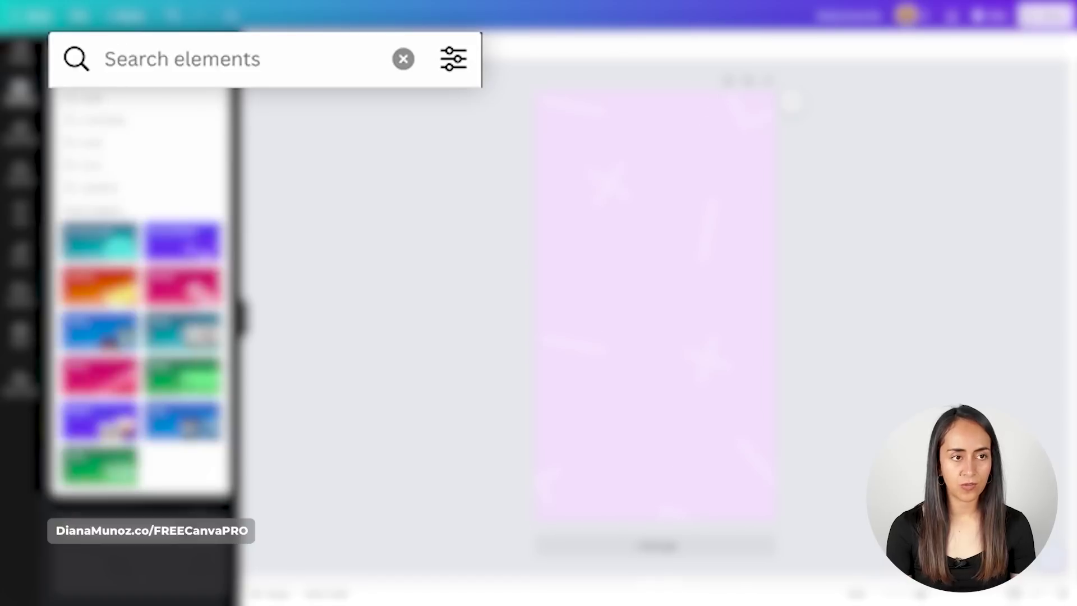
text(animated c)
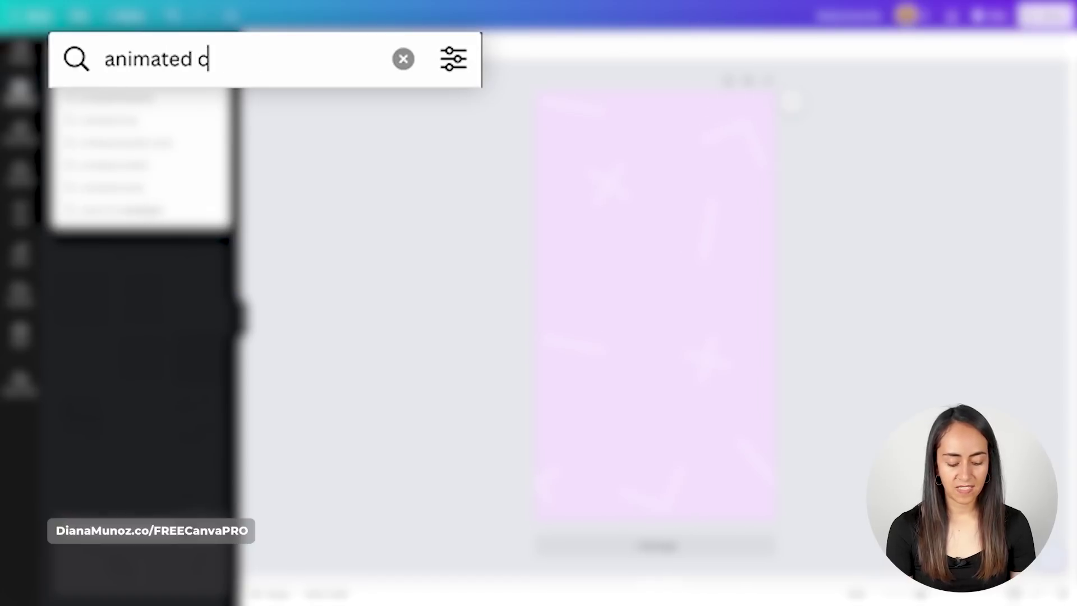
text(ta)
key(Return)
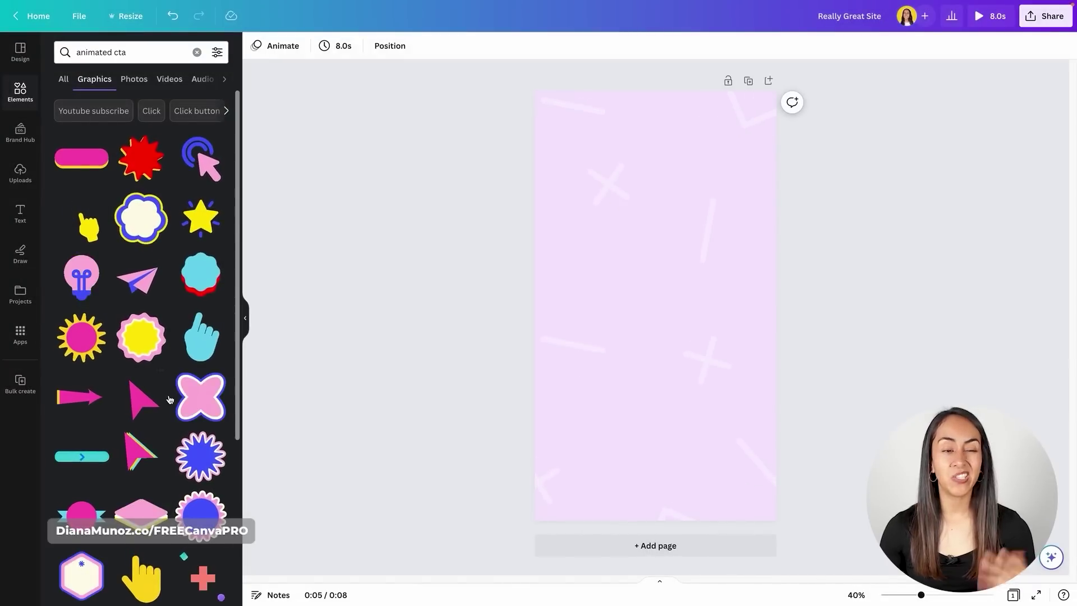
Add the pink 3D rectangular frame from the results and recolour its side #98BFAC, its front white and its inner border light yellow.
scroll(170, 399, down, 3)
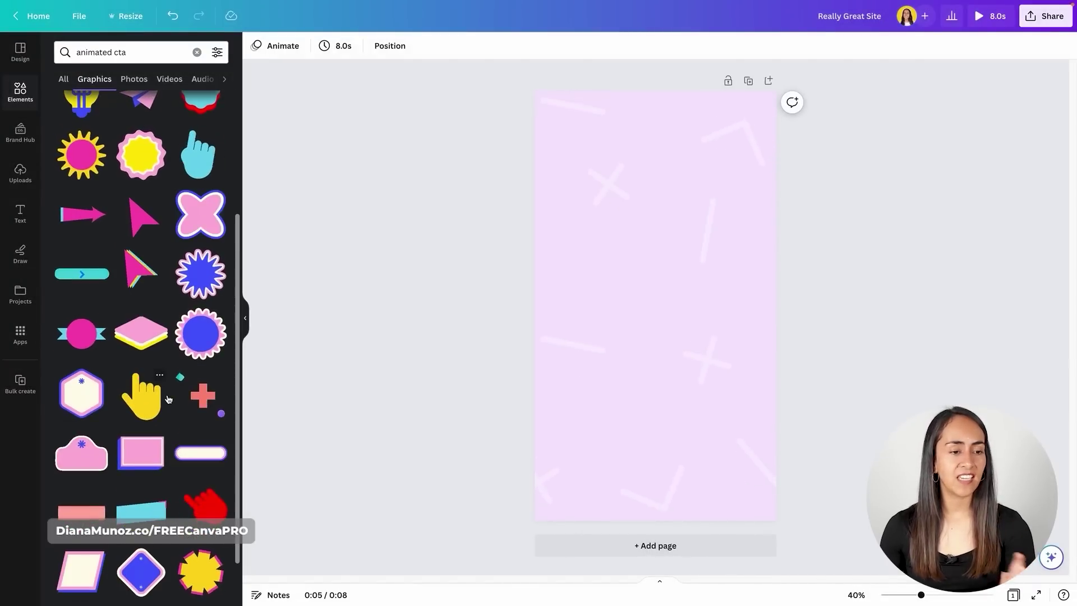
scroll(168, 398, down, 2)
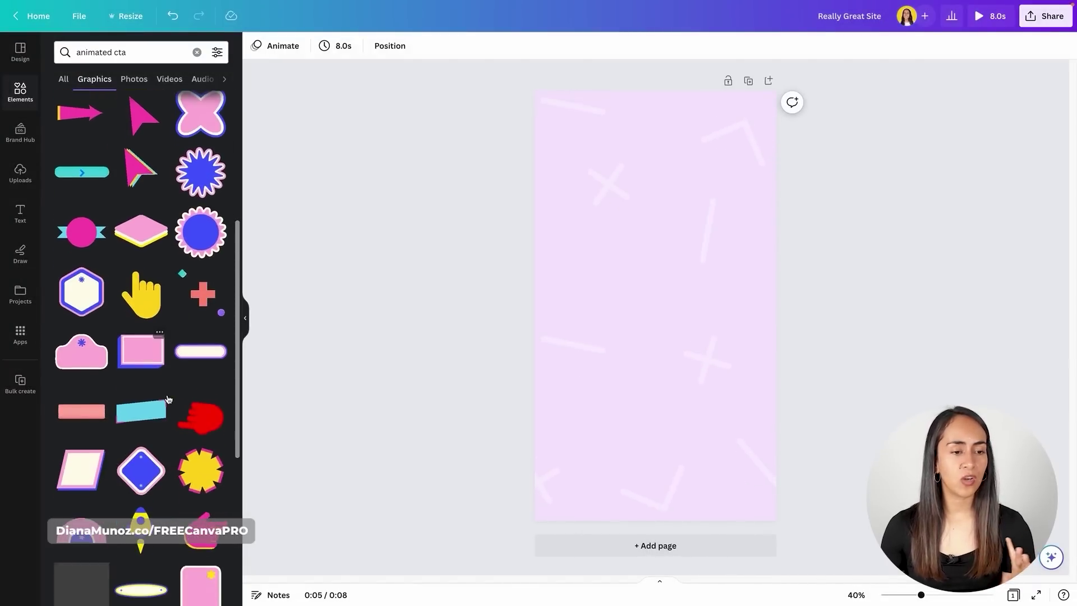
click(141, 353)
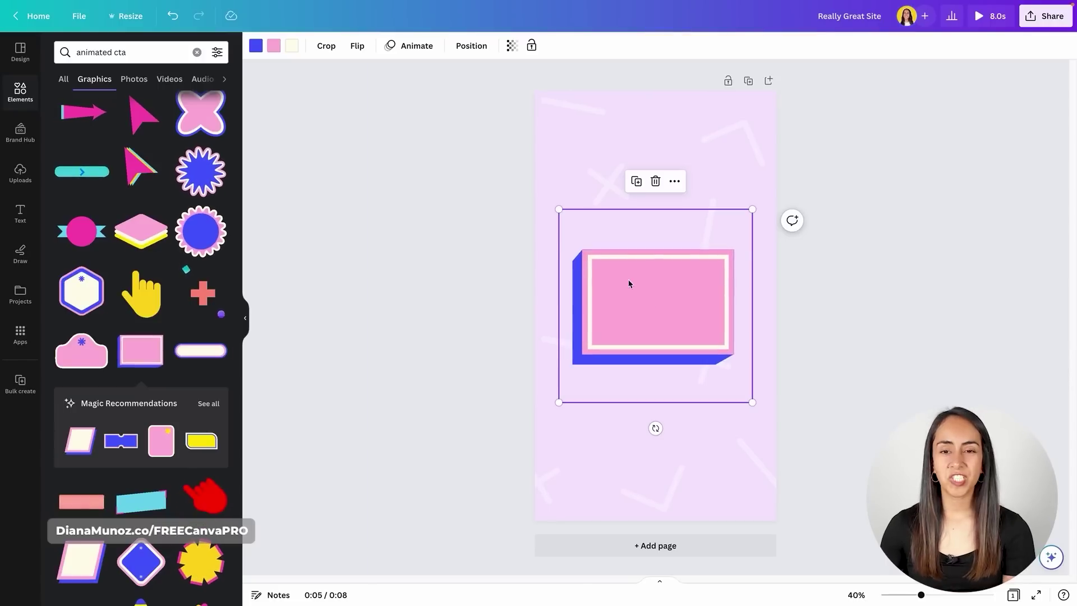
click(262, 49)
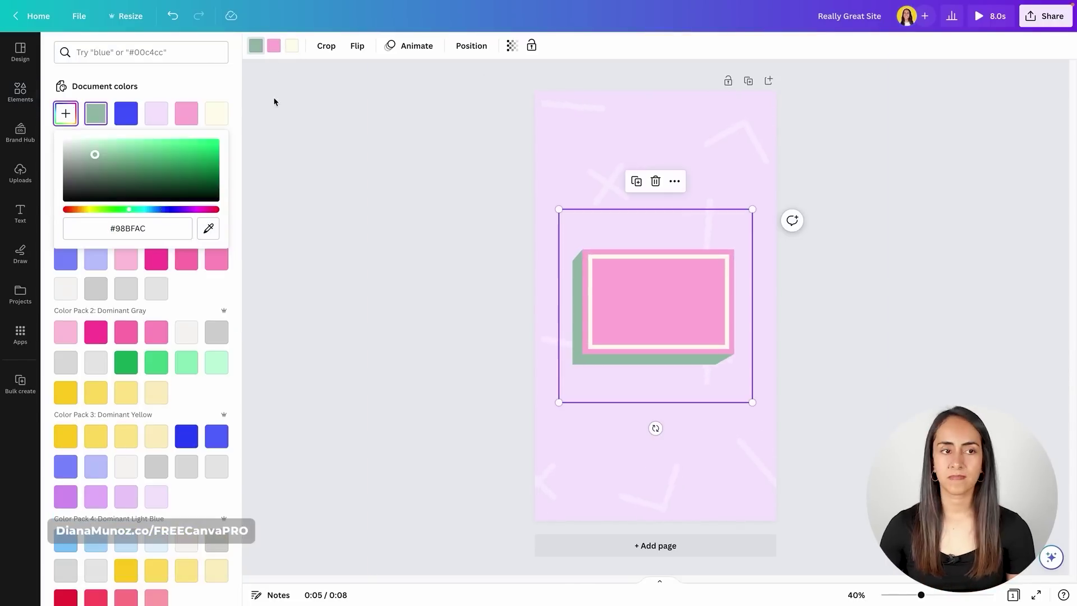
click(275, 45)
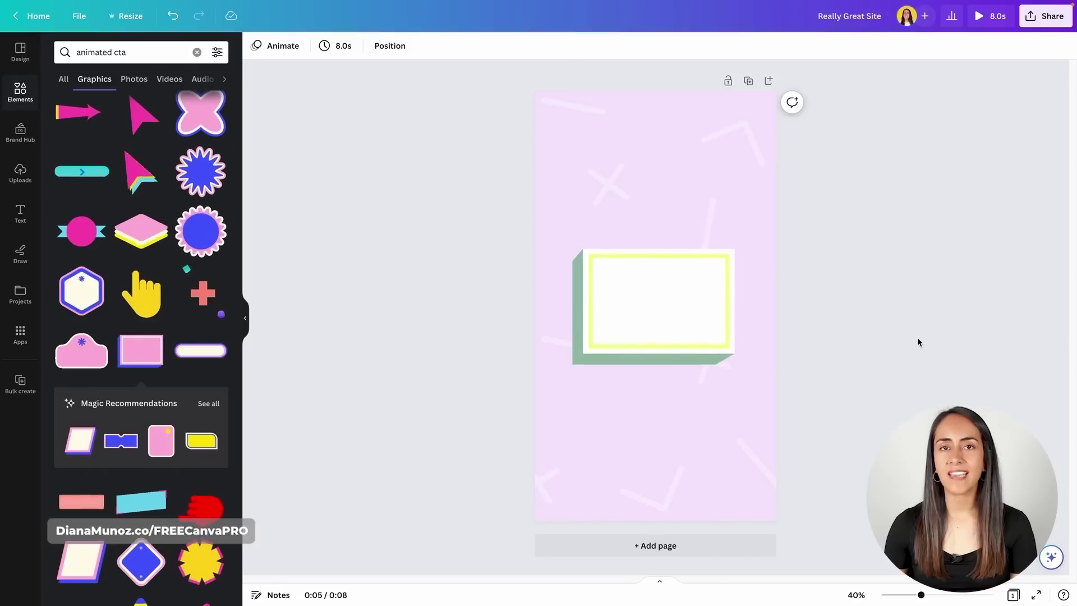
Add a text box over the frame in the Open Sauce SemiBold font and set it to uppercase.
key(t)
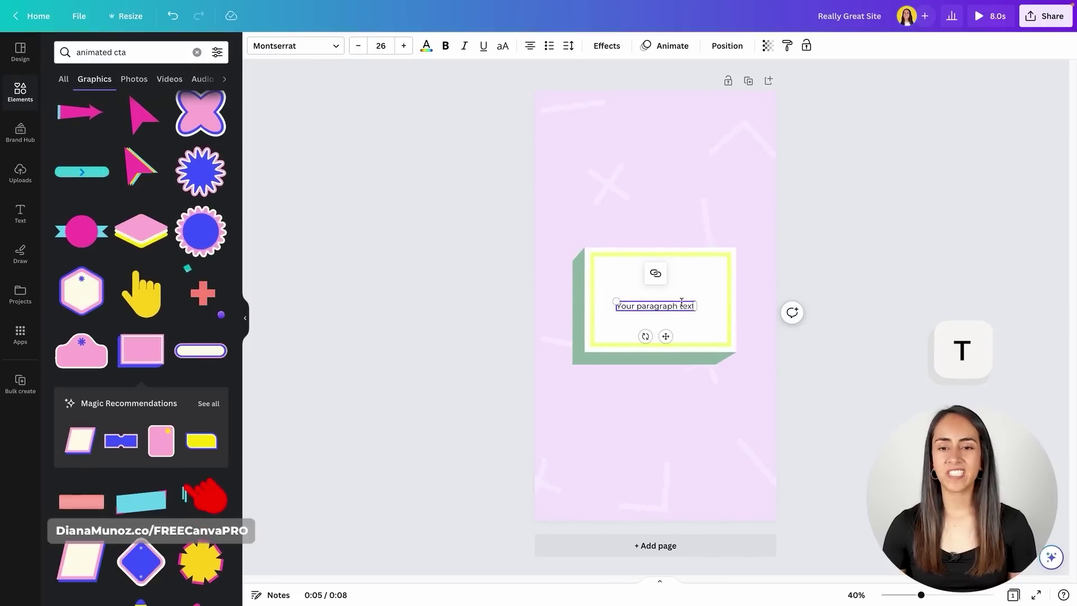
click(289, 47)
click(117, 76)
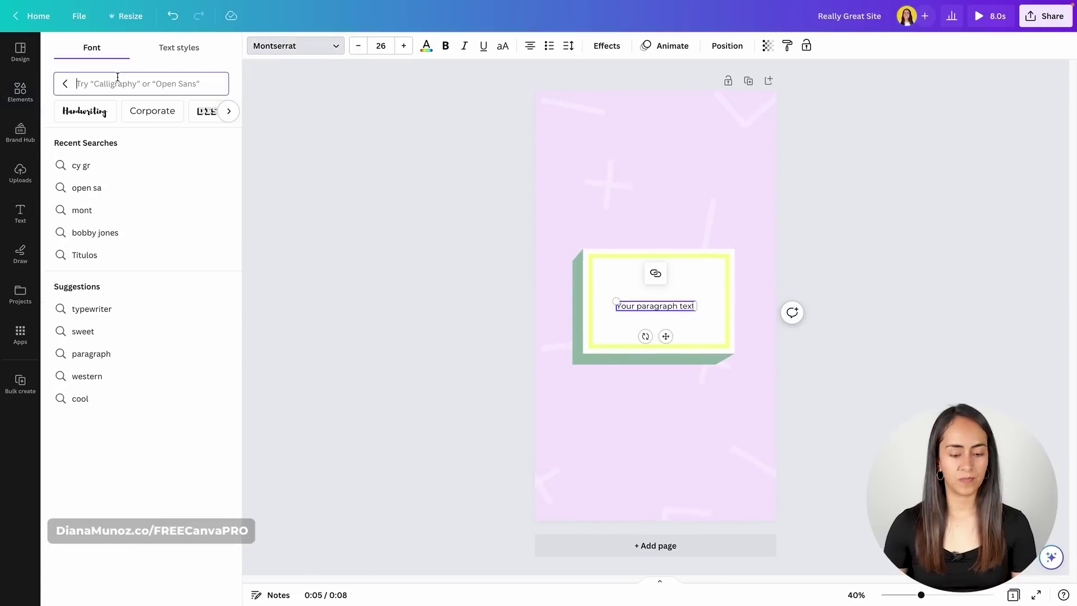
text(open)
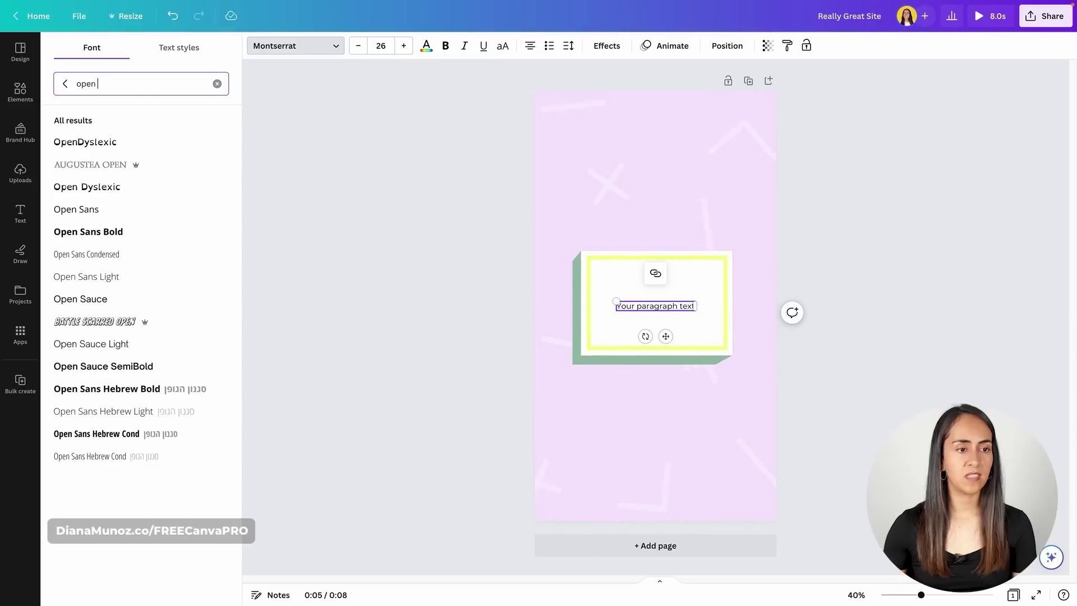
text( sa)
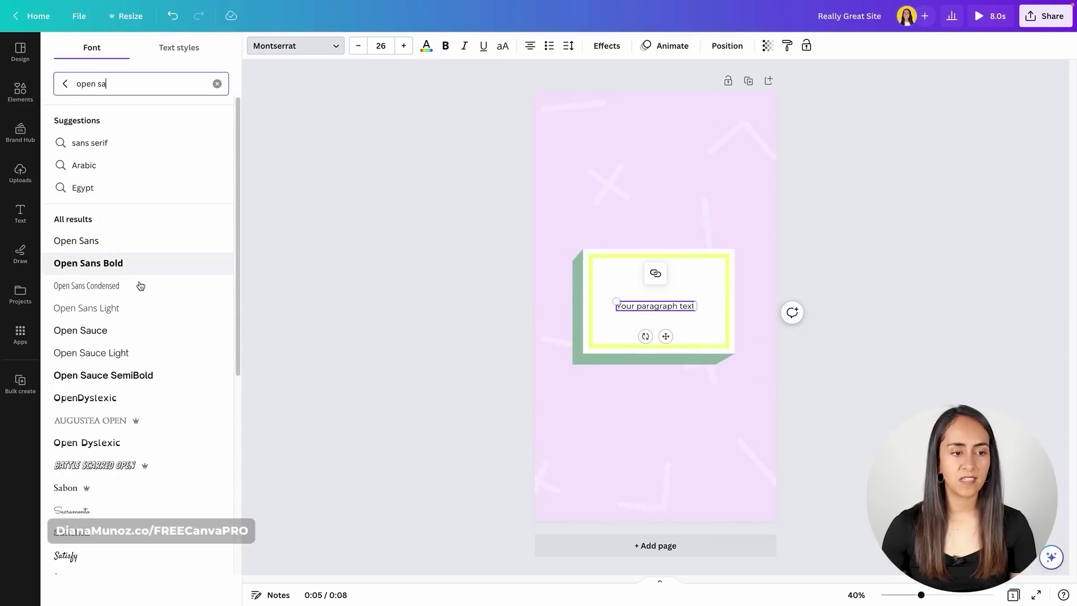
click(160, 376)
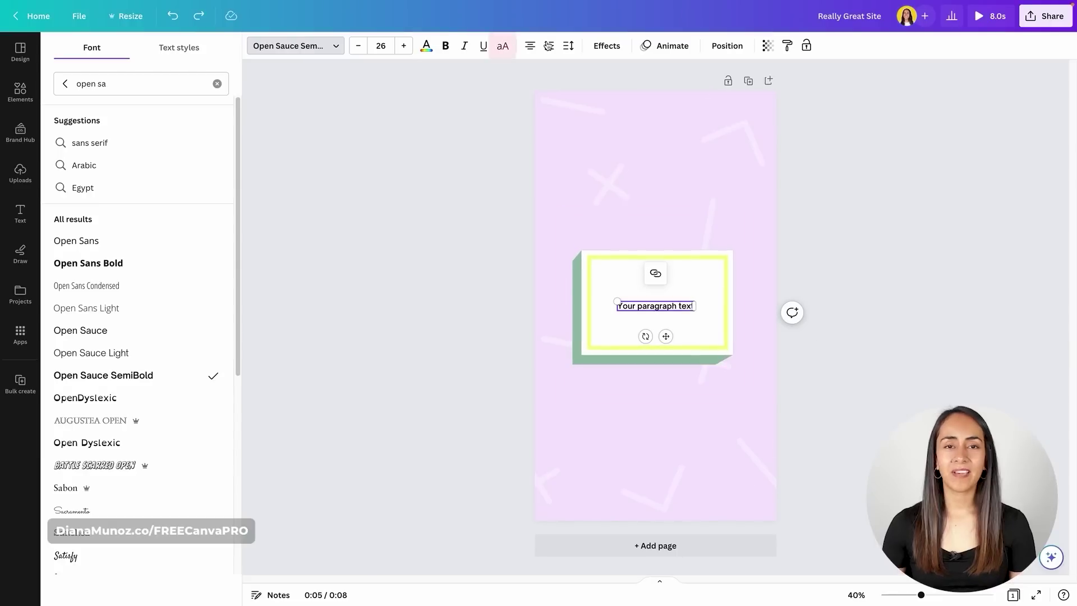
click(503, 45)
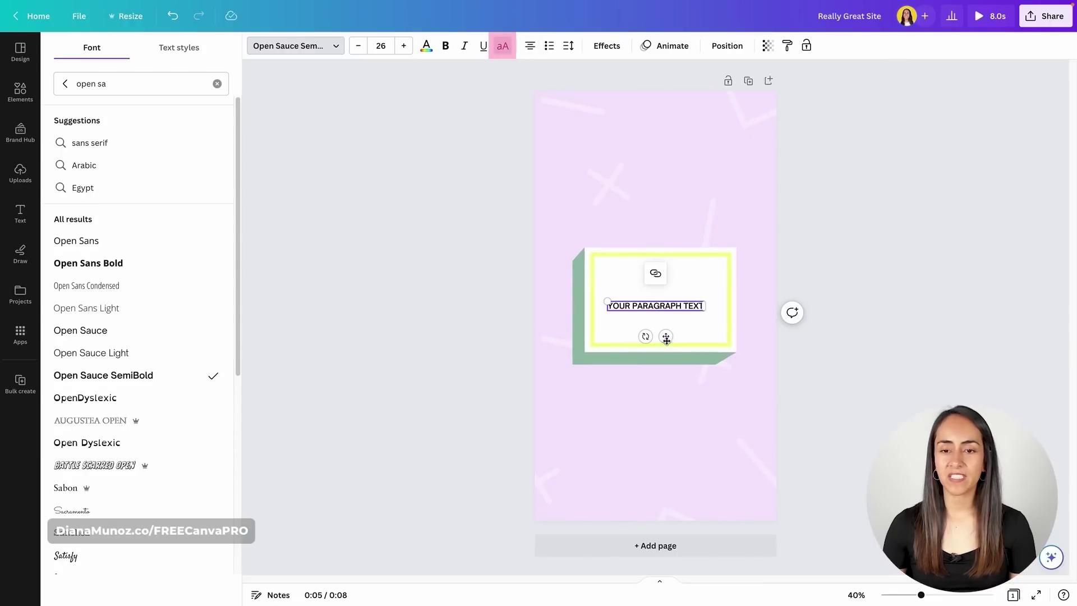
Move the text box to the upper part of the white frame and widen it to nearly the inner border's width.
drag(666, 336, 670, 310)
drag(668, 311, 669, 311)
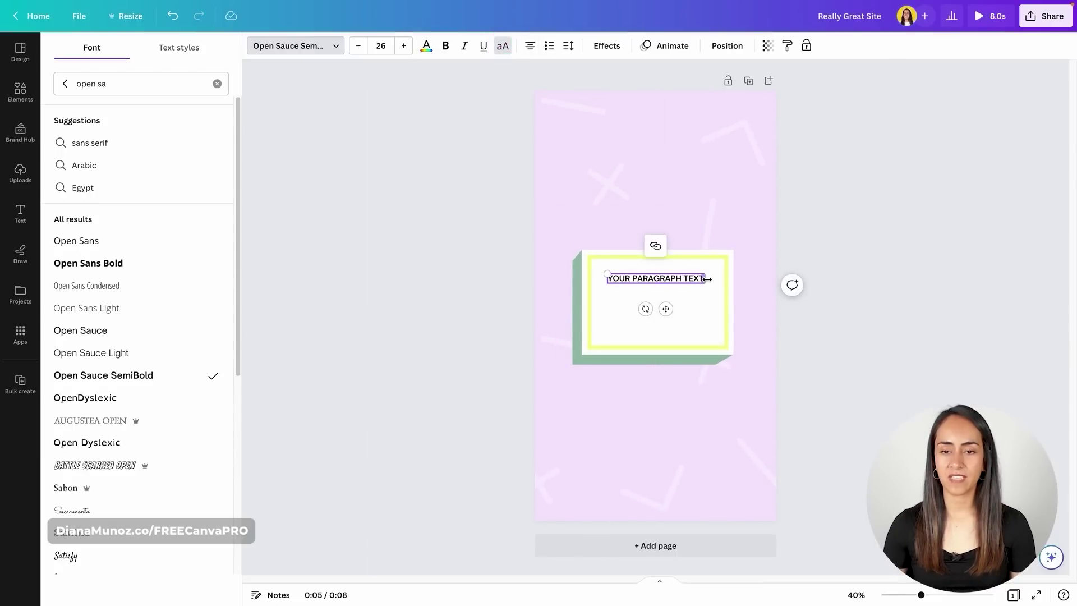
drag(720, 278, 717, 278)
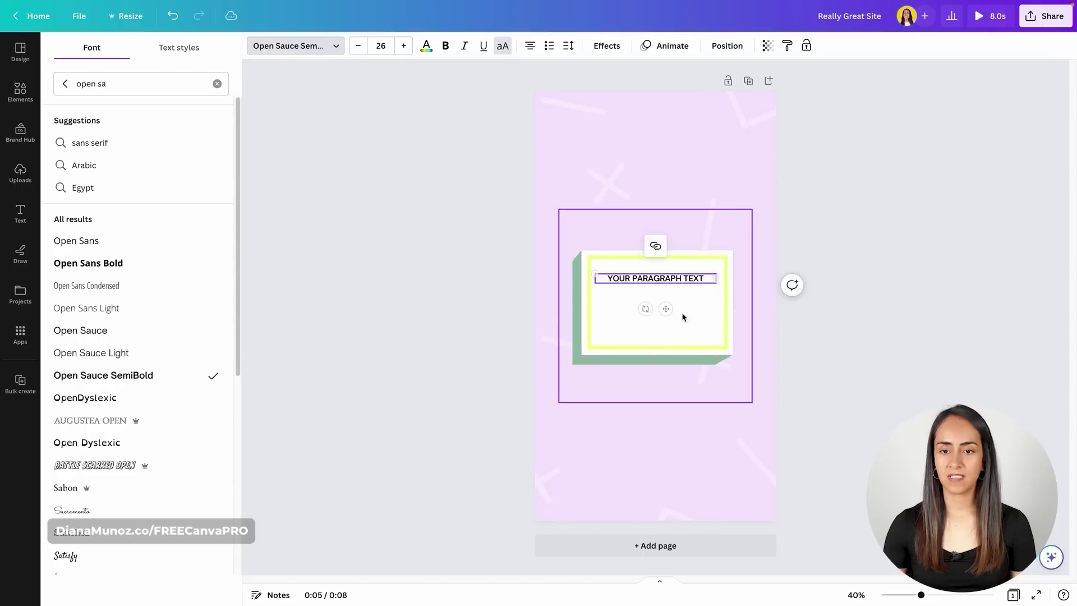
drag(666, 307, 672, 308)
click(772, 284)
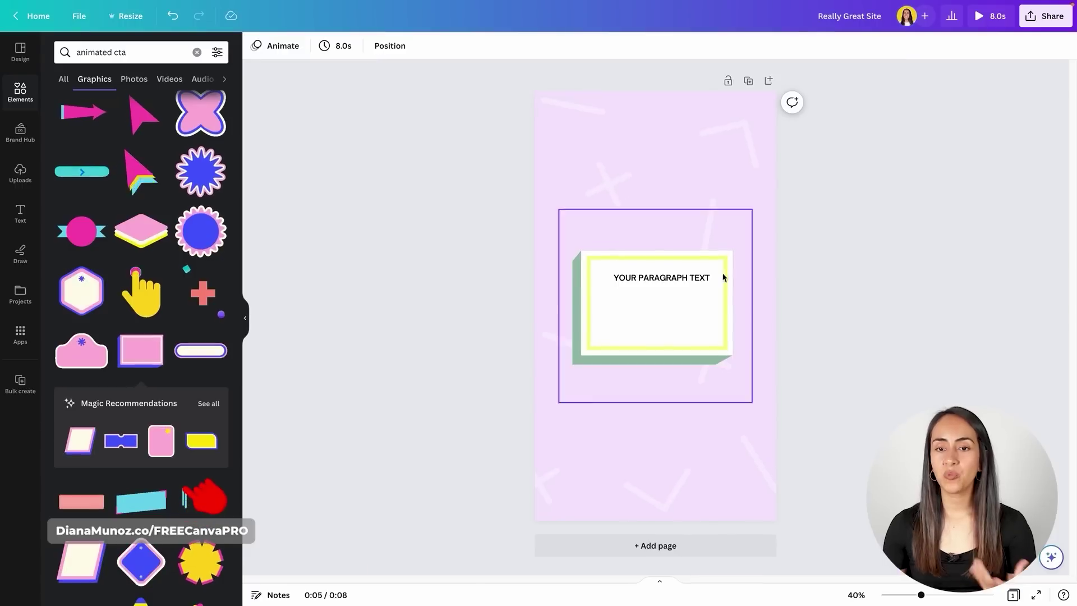
Duplicate the uppercase text box, place the copy lower in the frame, turn off its uppercase and shrink it to size 22.3.
click(675, 280)
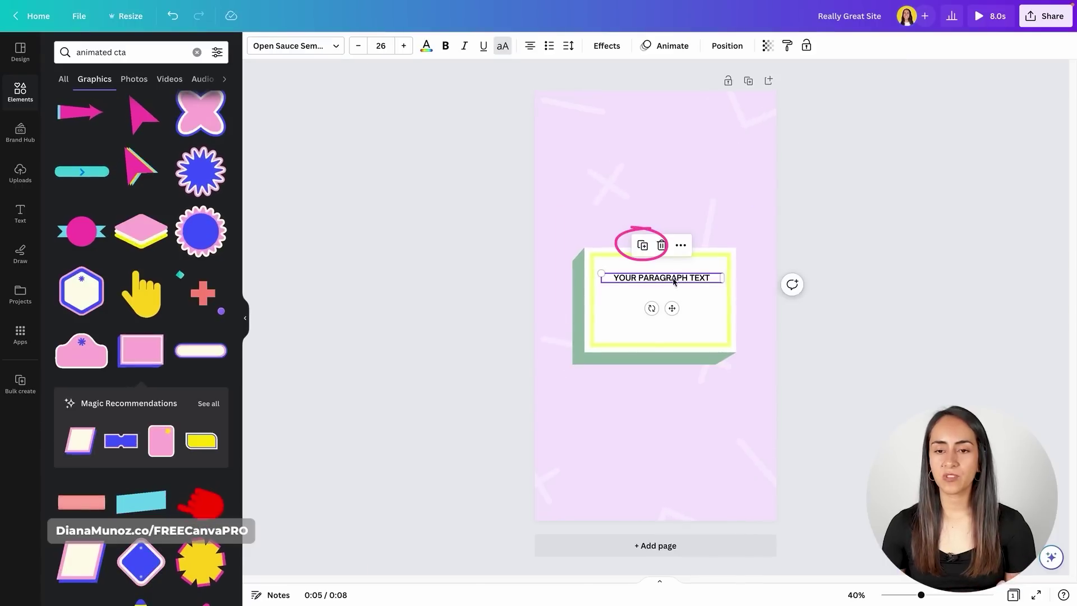
click(643, 245)
drag(674, 307, 672, 345)
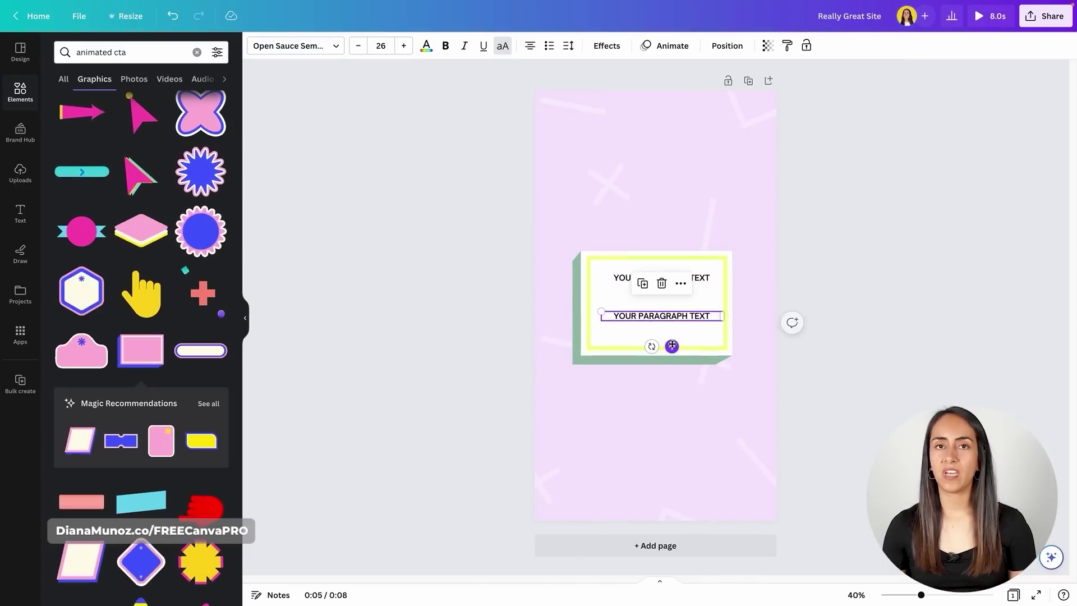
click(503, 50)
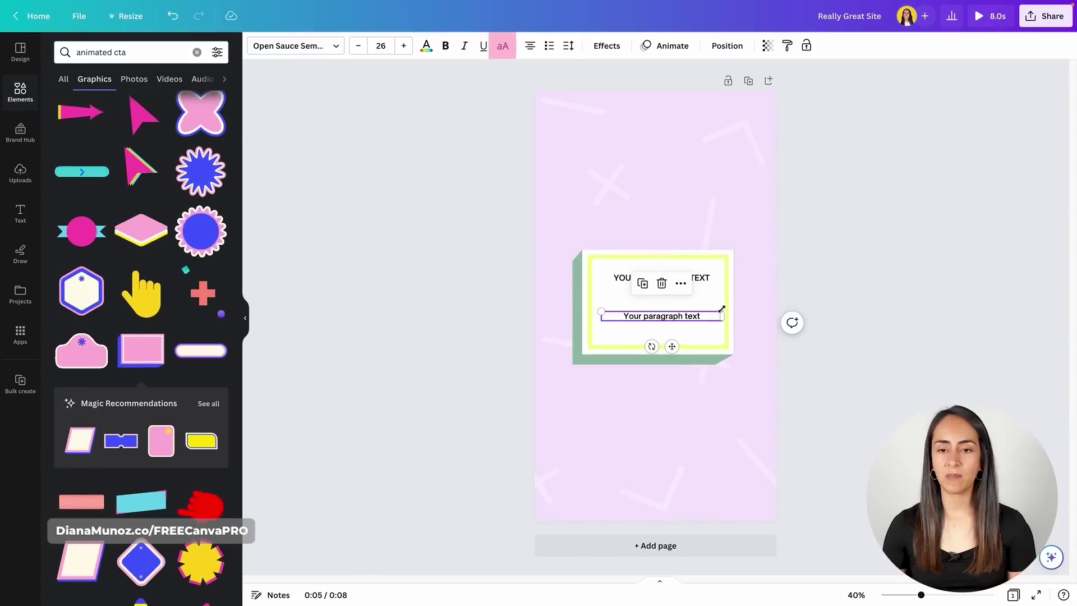
drag(722, 309, 714, 312)
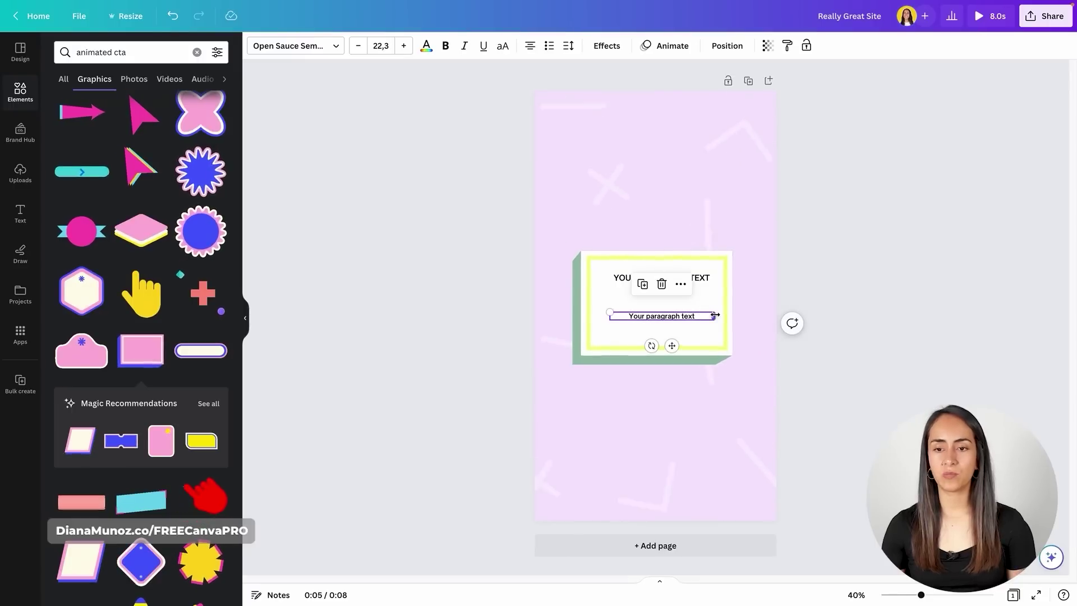
click(853, 250)
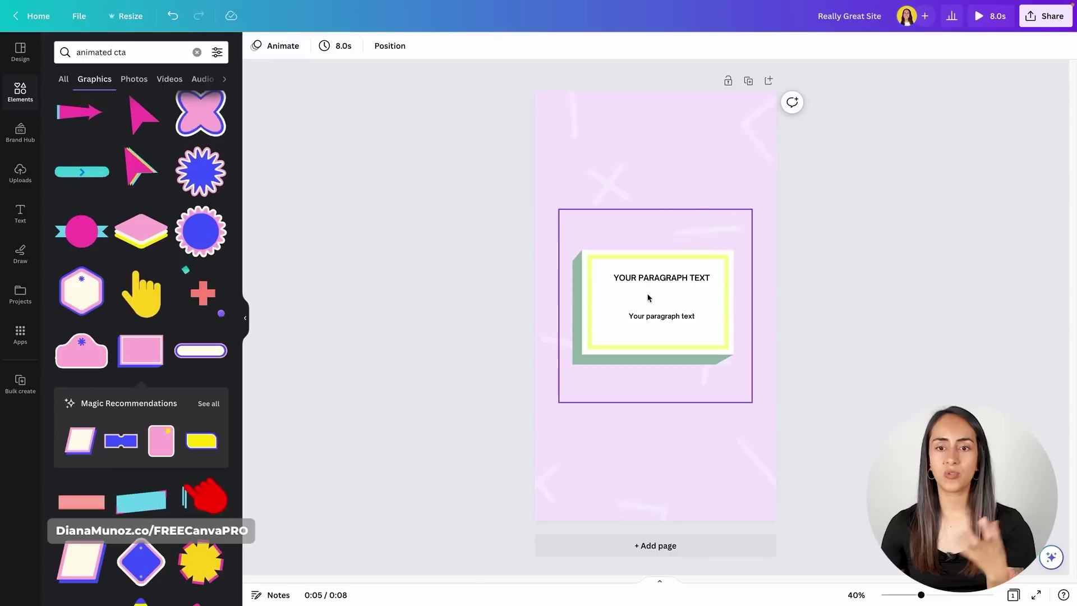
Increase the font size of the uppercase text in the frame to 28.
drag(646, 281, 643, 279)
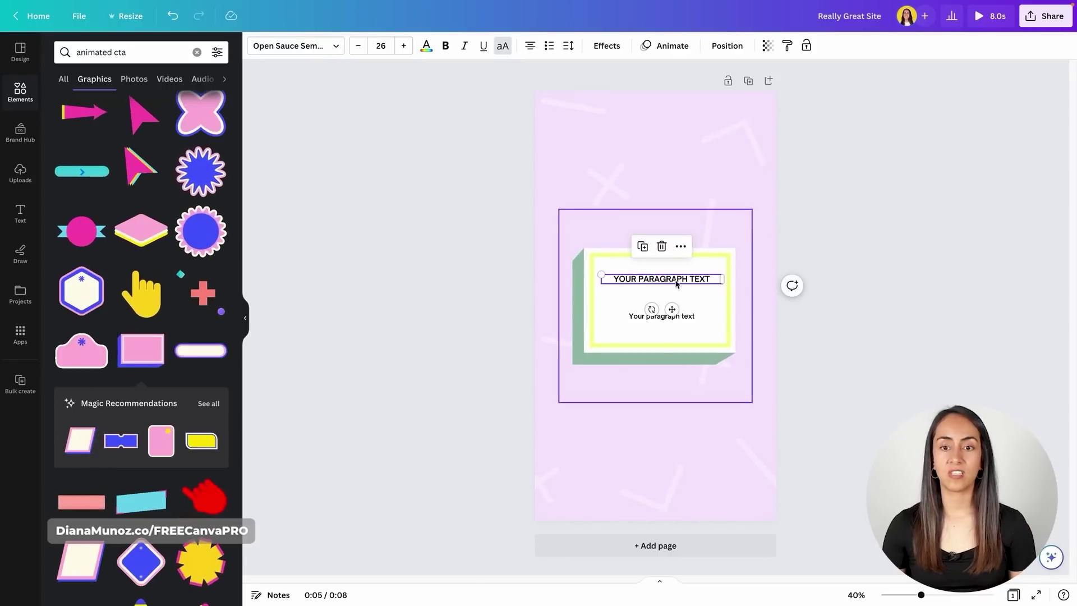
click(404, 47)
click(404, 47)
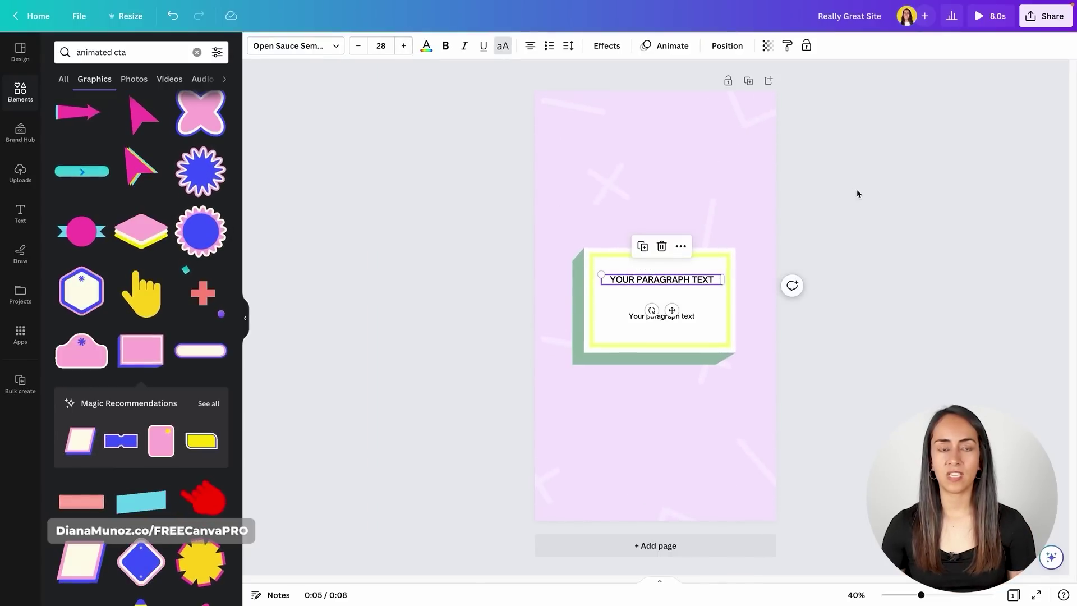
Duplicate the smaller text, place the copy above the frame, and change its wording to "Weekly Quote" in uppercase.
click(661, 316)
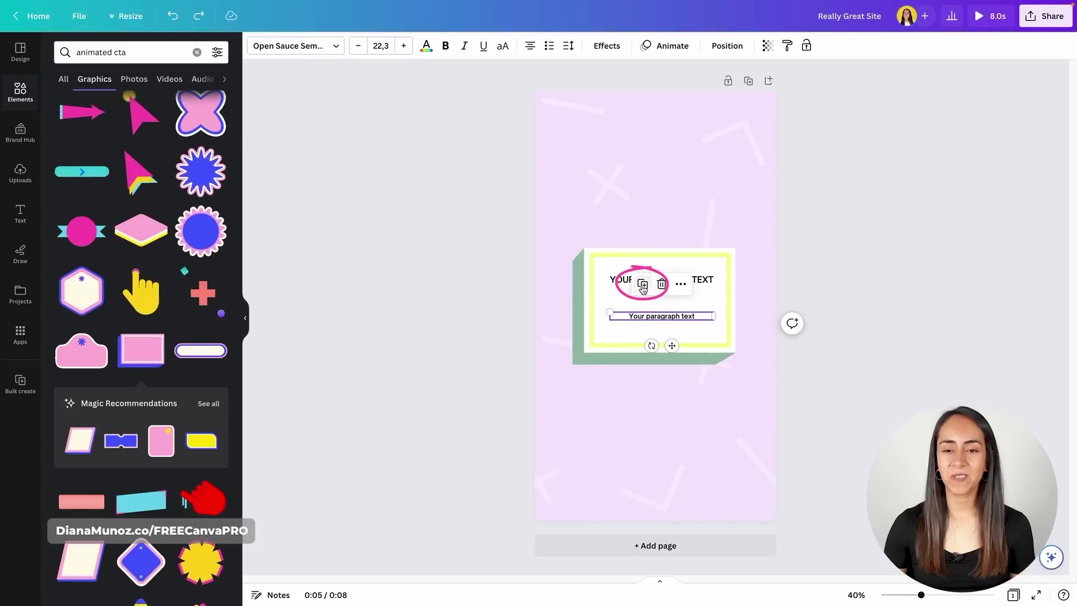
drag(678, 349, 674, 241)
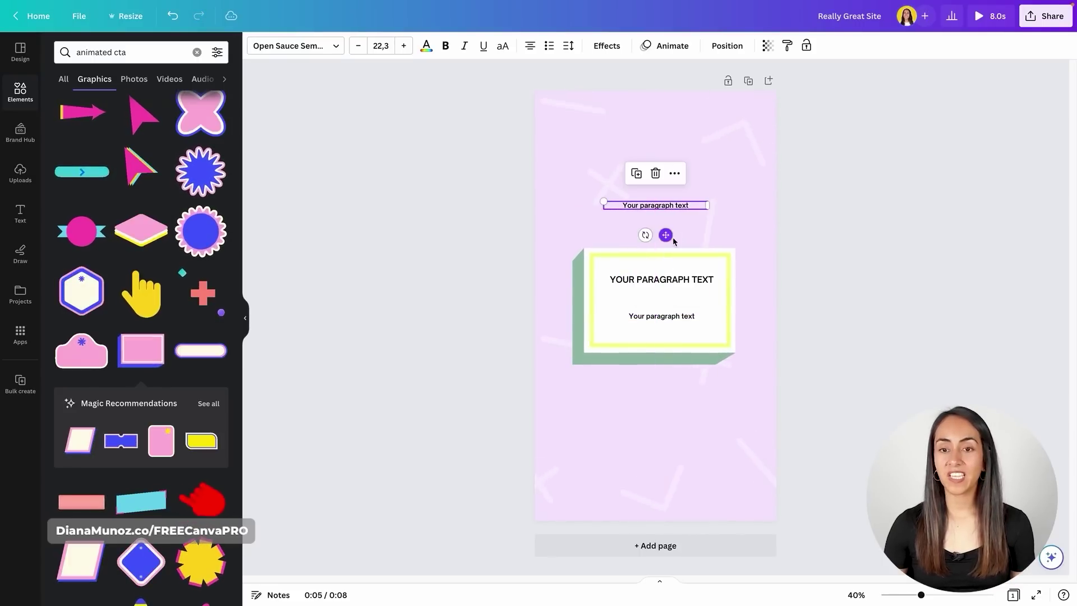
click(698, 204)
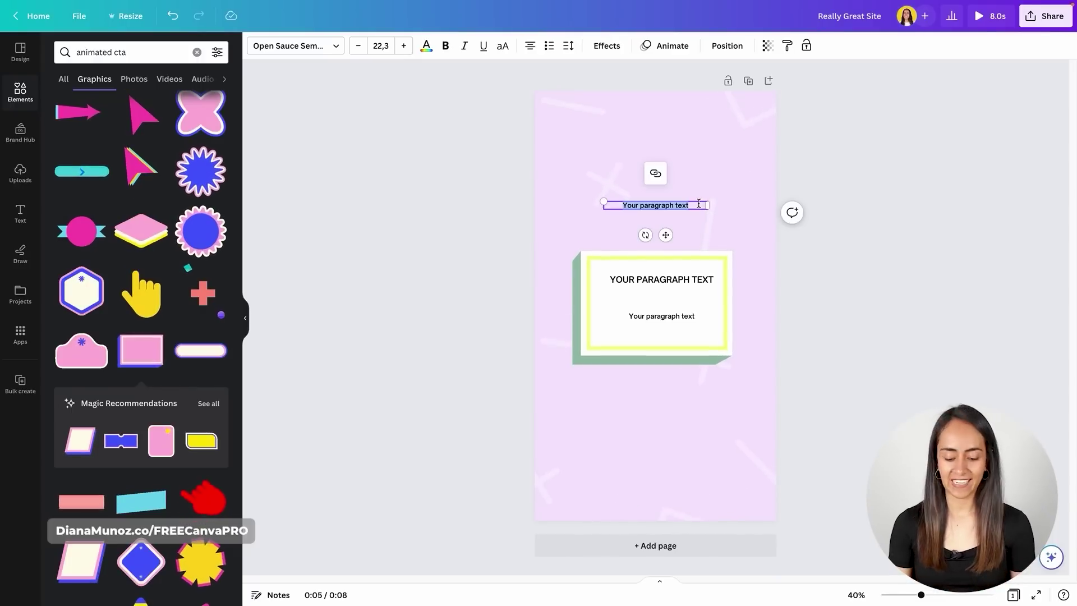
text(Weekly)
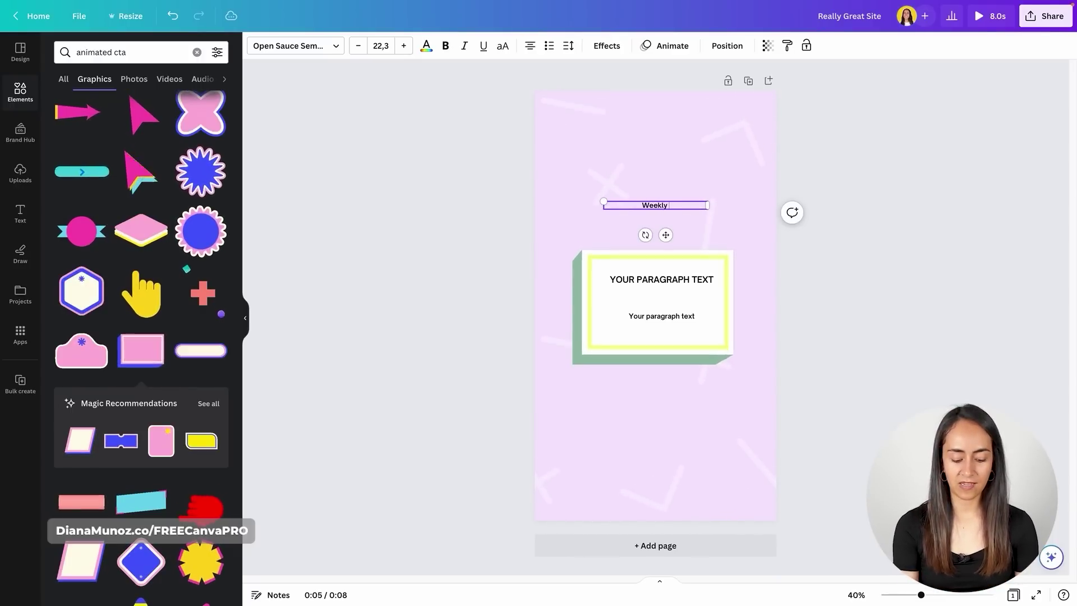
text( Quote)
key(ctrl+a)
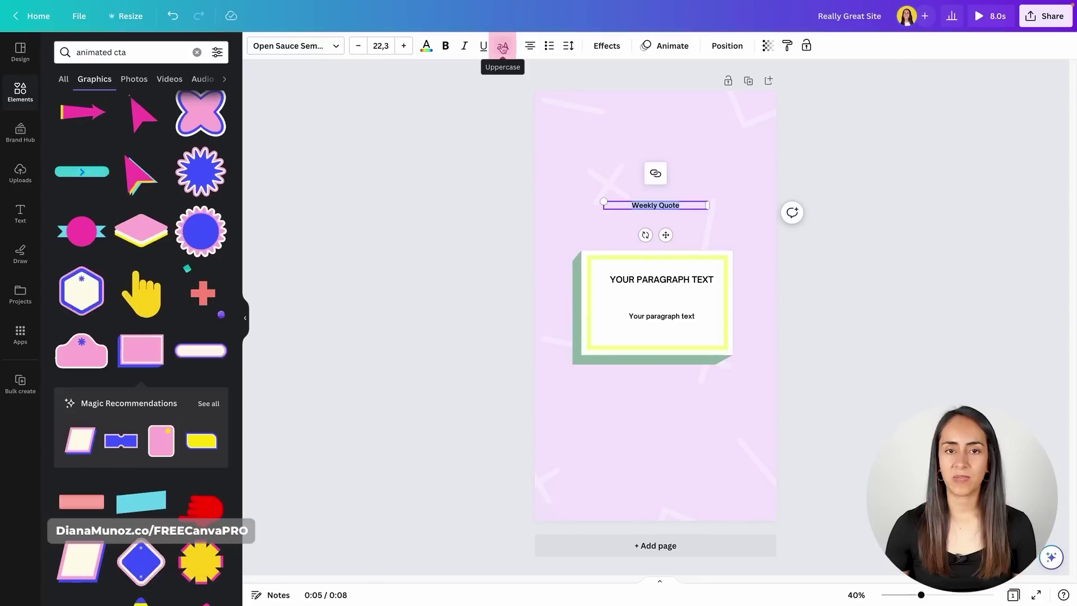
click(502, 46)
click(415, 256)
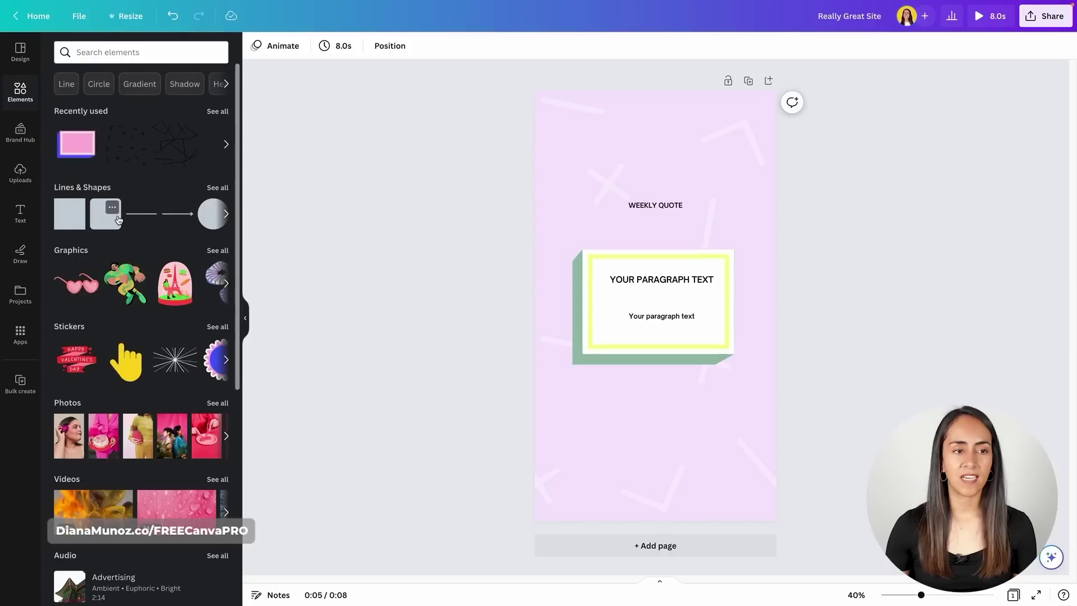
Add a rectangle behind the WEEKLY QUOTE label, filled light yellow, with a thin black border and fully rounded corners.
key(r)
drag(658, 339, 655, 215)
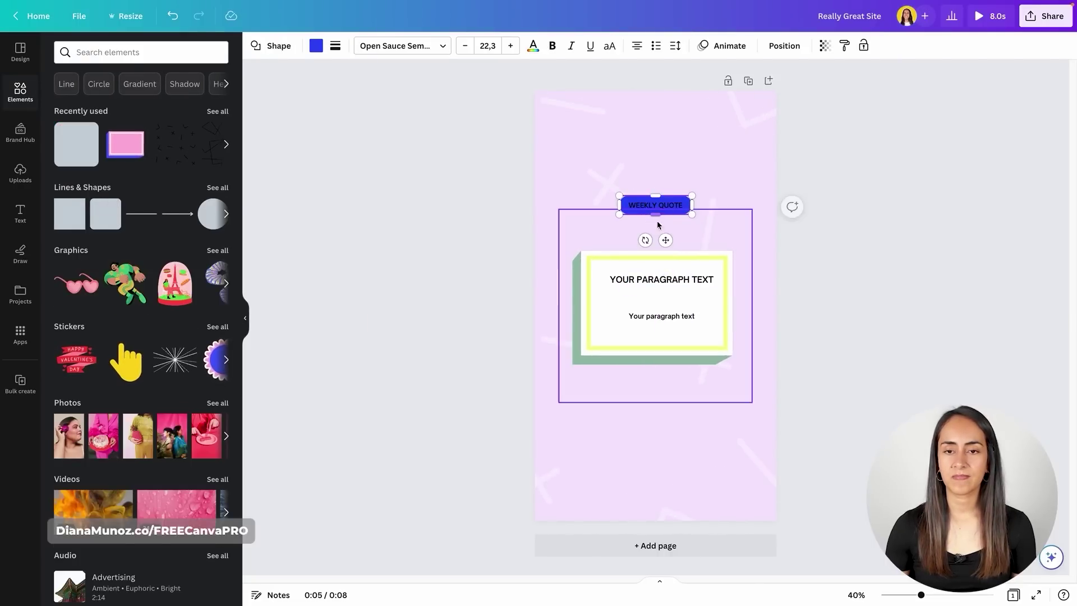
click(315, 47)
click(185, 114)
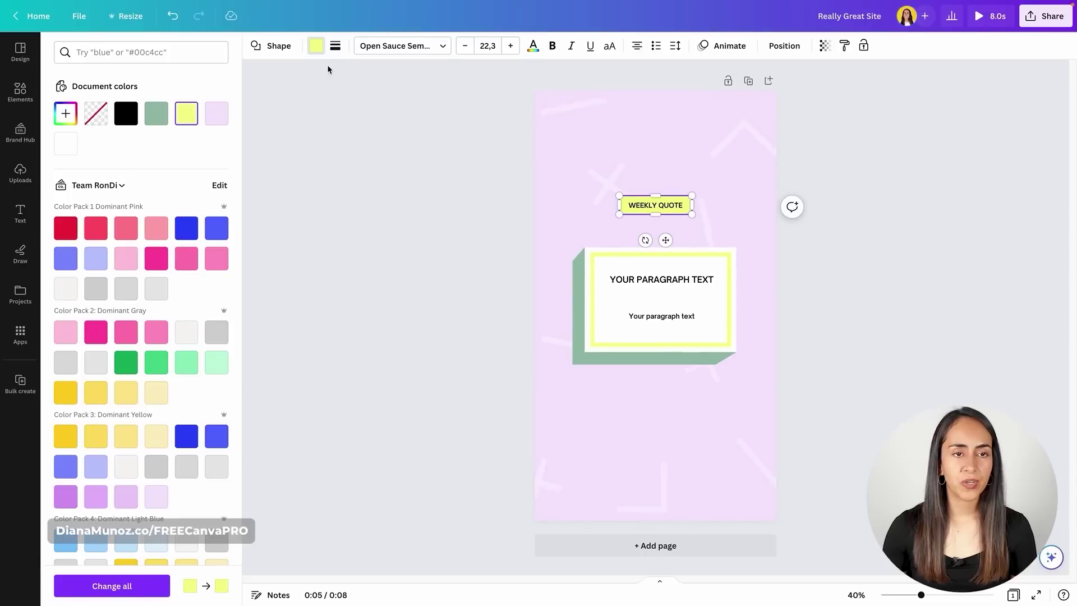
click(336, 47)
click(349, 132)
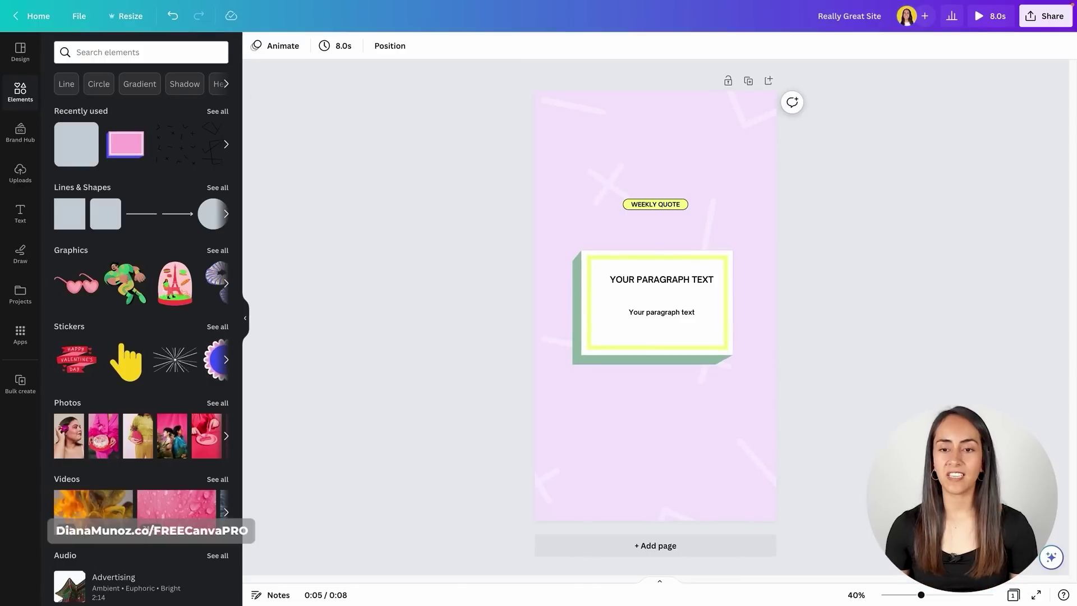
Place a copy of the smaller text below the frame and set it to italic in the Open Sauce Light font.
click(625, 282)
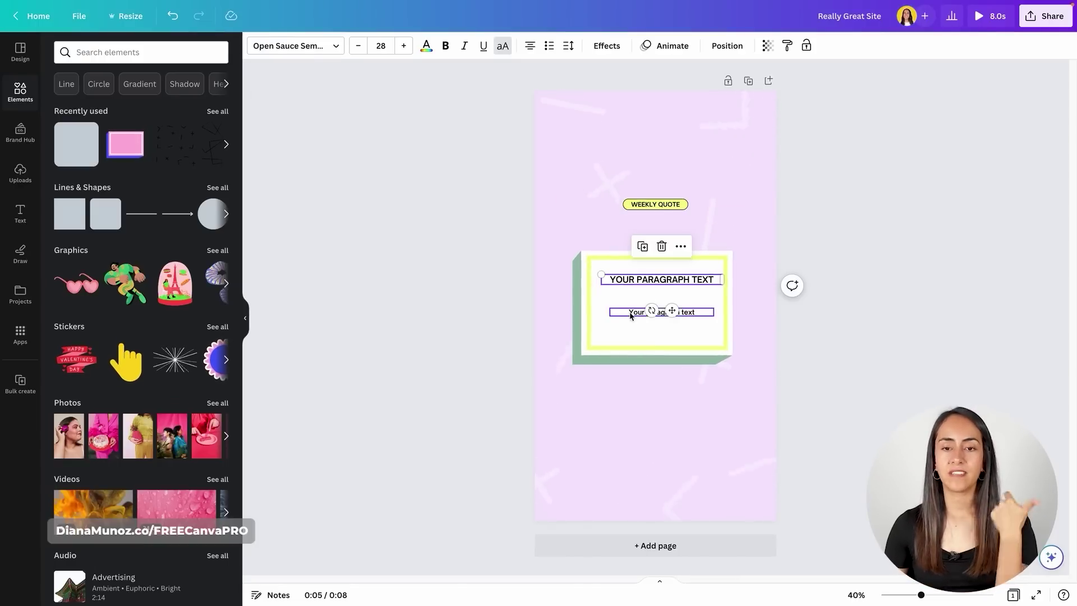
click(630, 312)
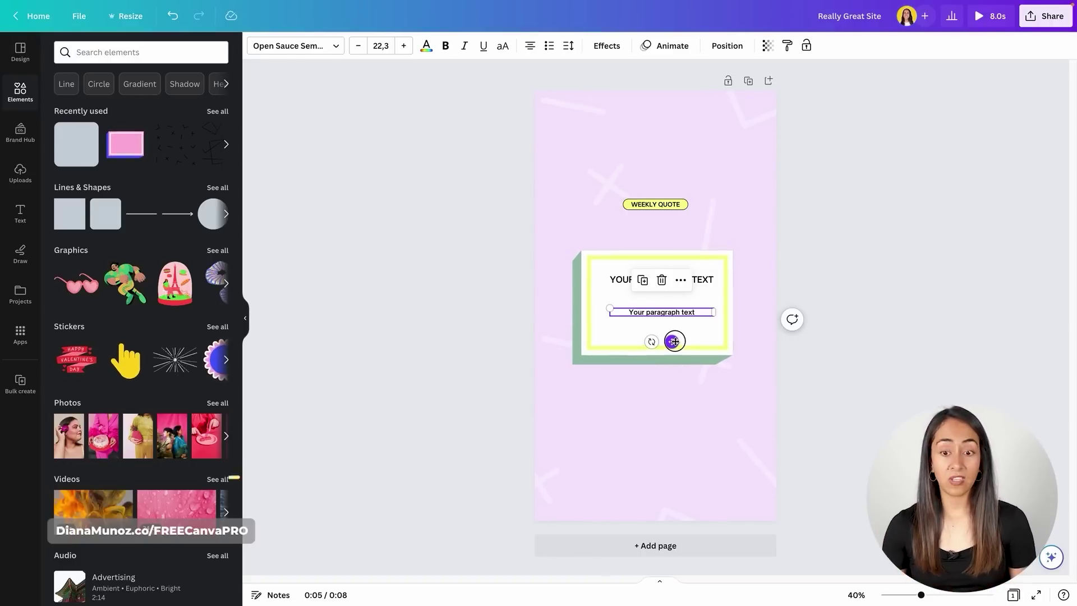
drag(674, 341, 667, 450)
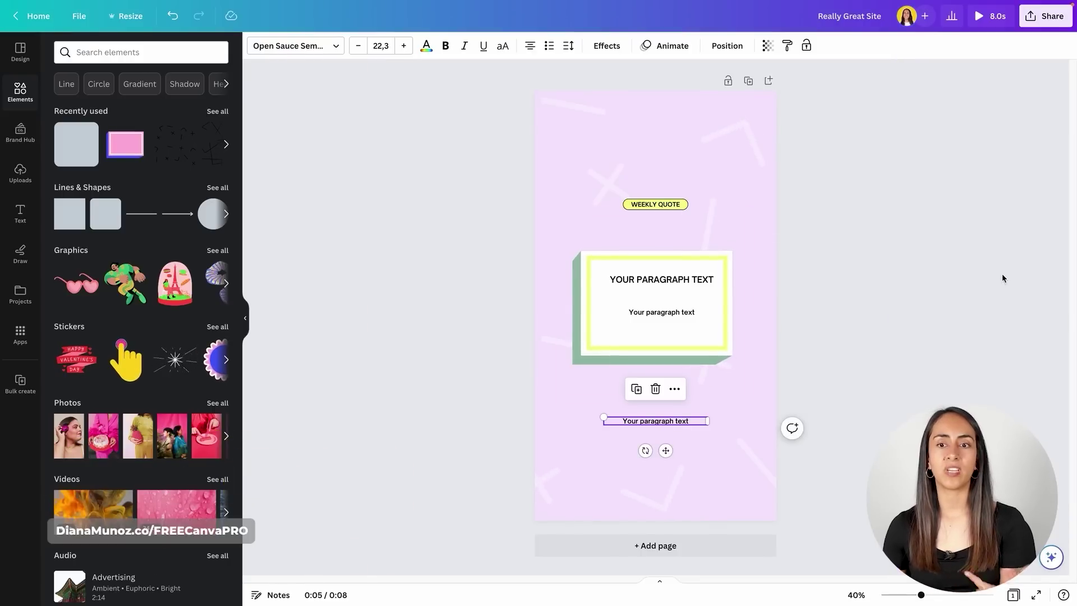
click(464, 49)
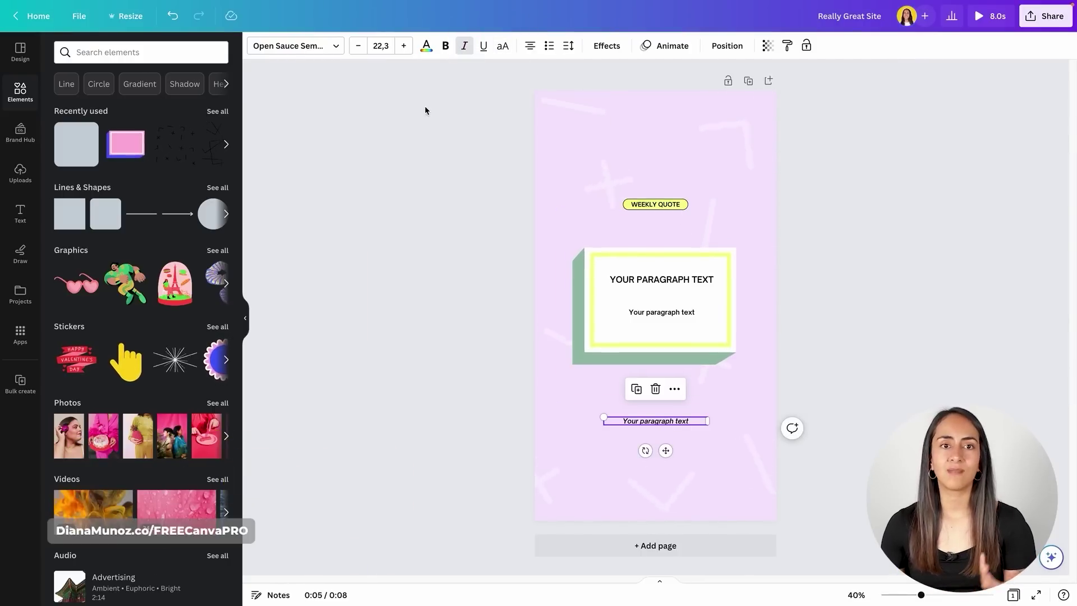
click(324, 50)
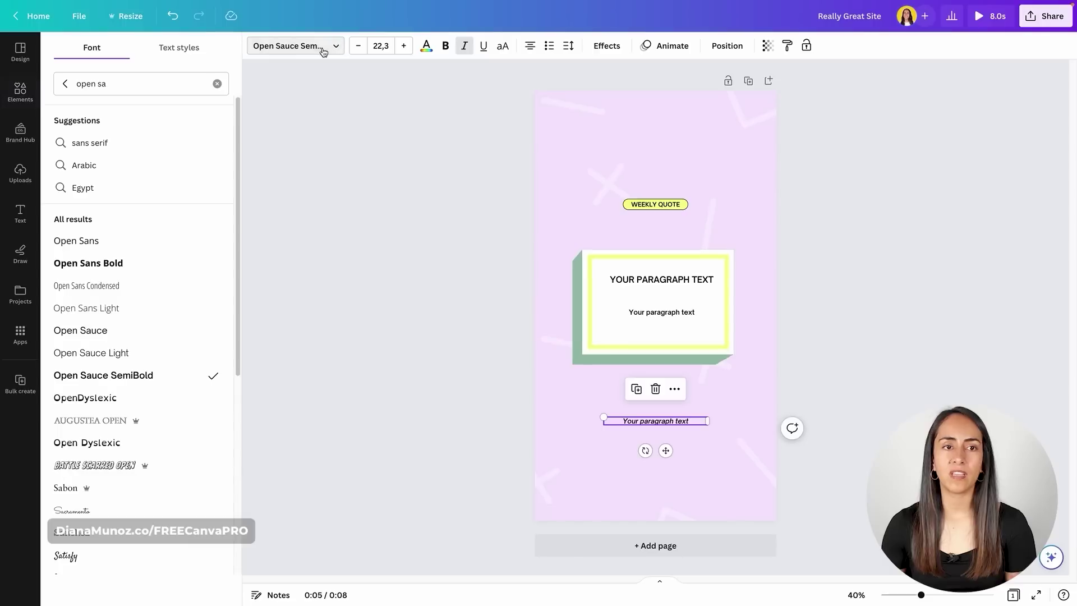
click(129, 357)
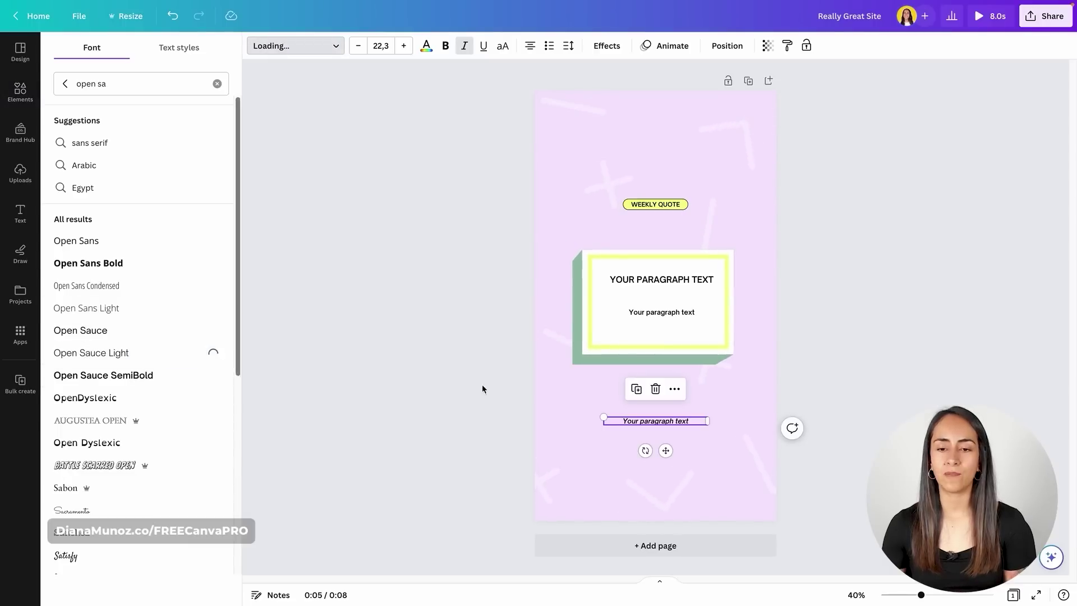
click(958, 341)
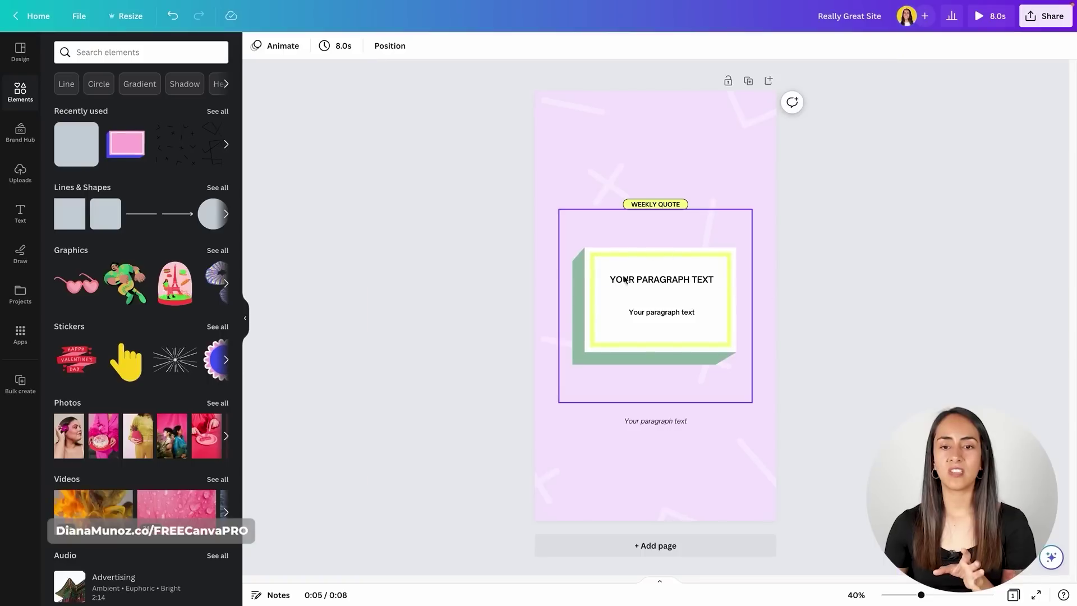
Delete the italic text box below the frame.
click(678, 423)
click(655, 389)
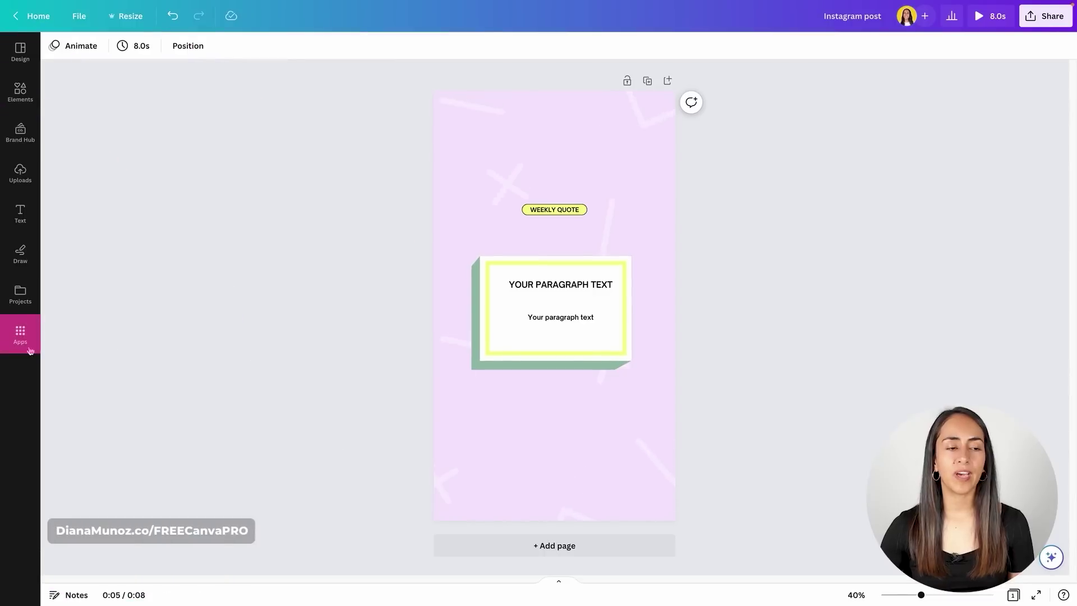
Search the Canva apps for "bulk" and open the Bulk create app.
click(20, 336)
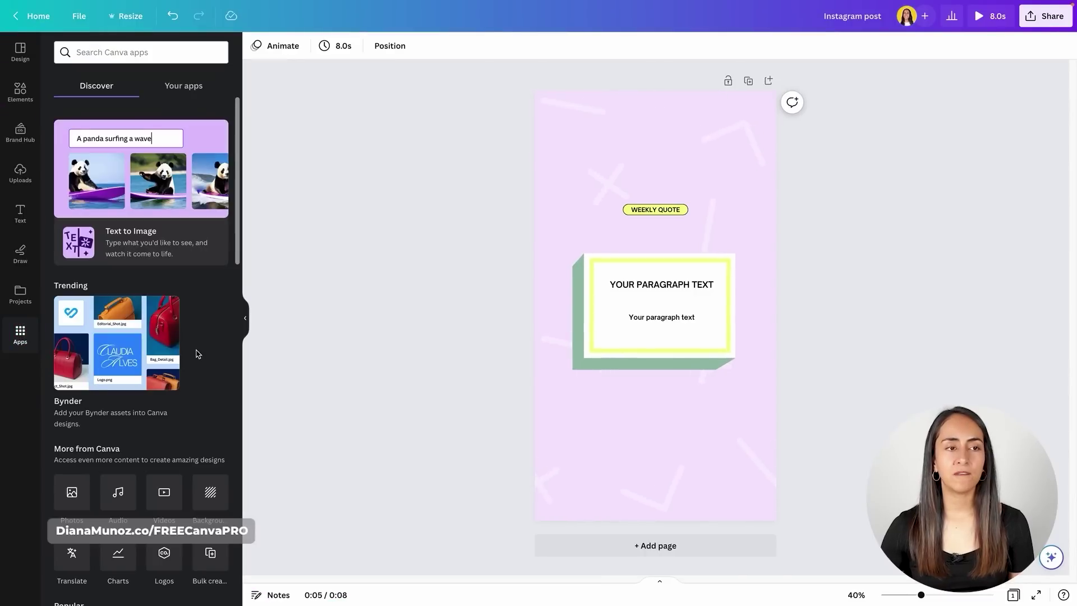
click(160, 51)
text(bulk)
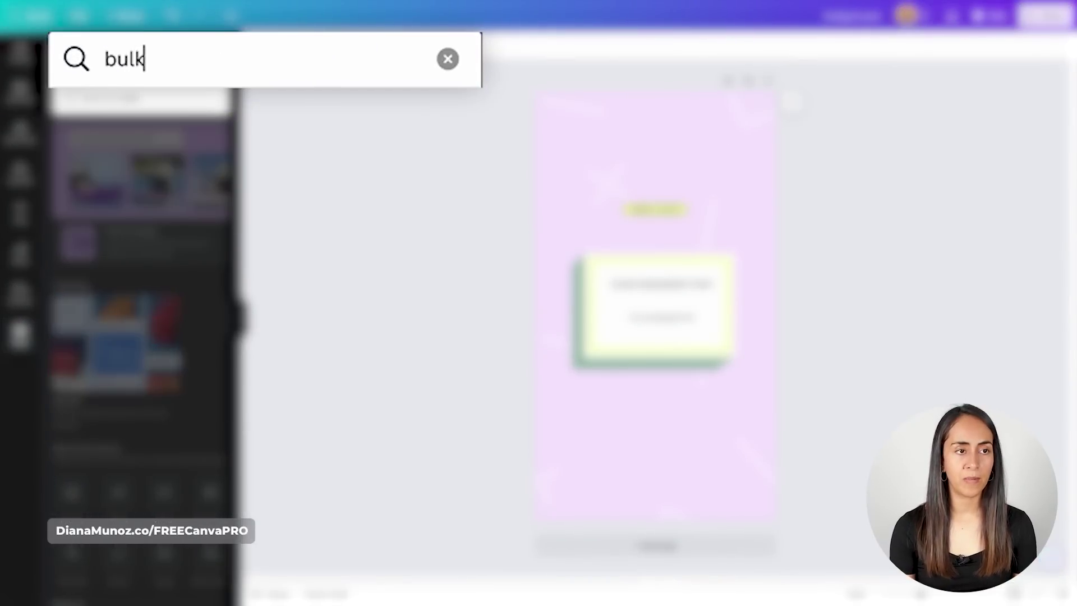
click(72, 94)
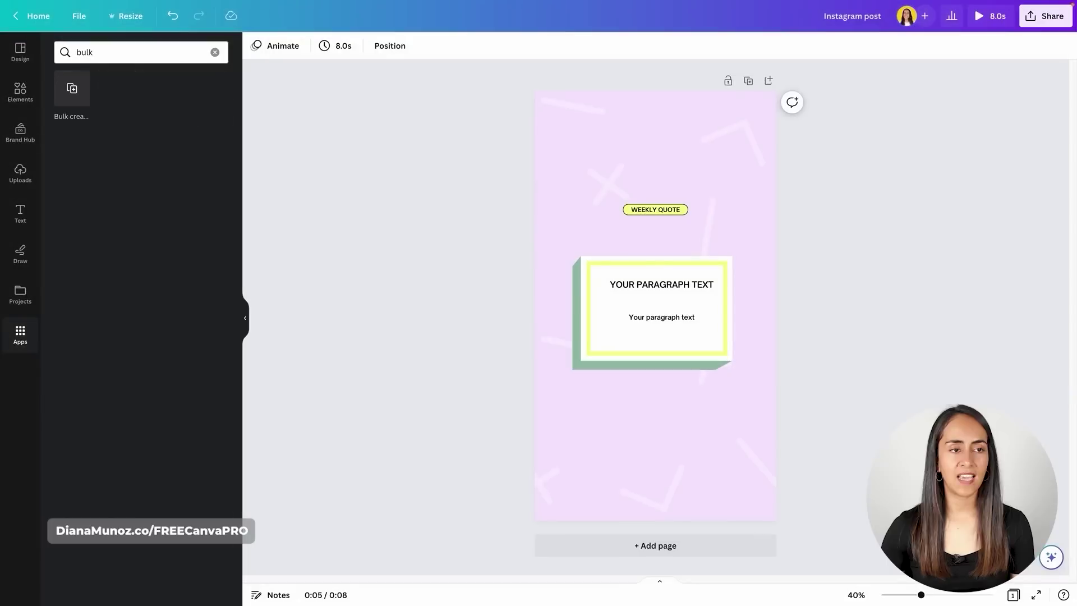
click(74, 96)
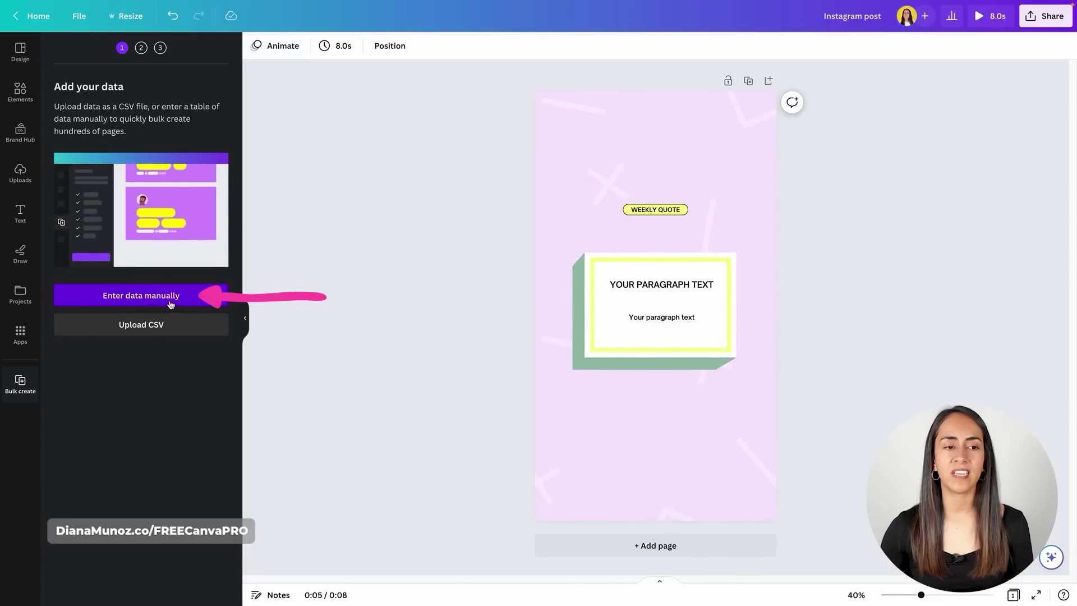
Choose manual data entry and paste the copied table of quotes, CTAs and hashtags over the sample data.
click(135, 305)
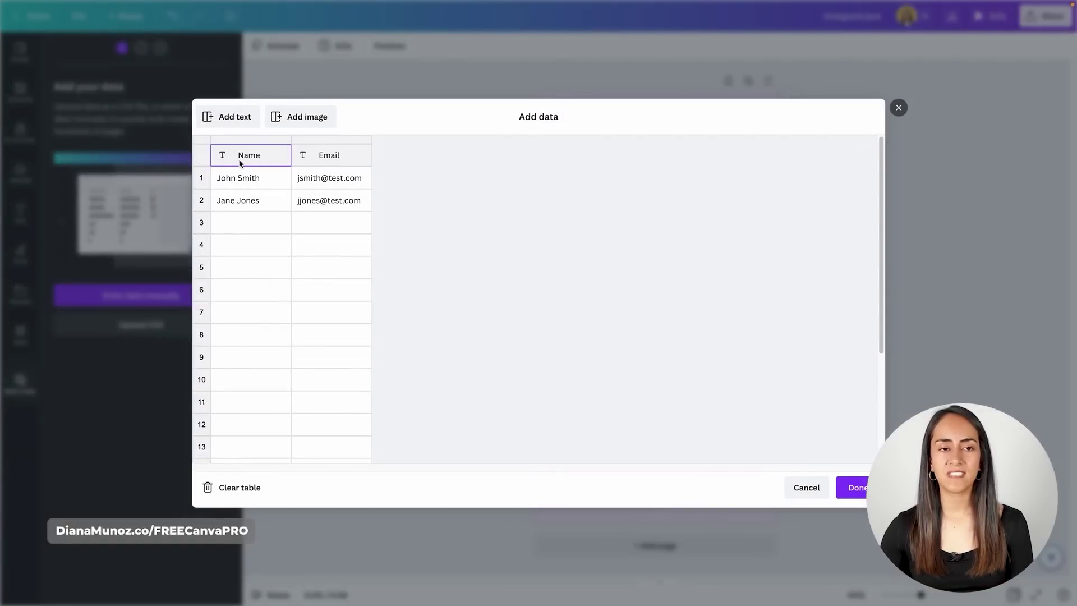
key(ctrl+v)
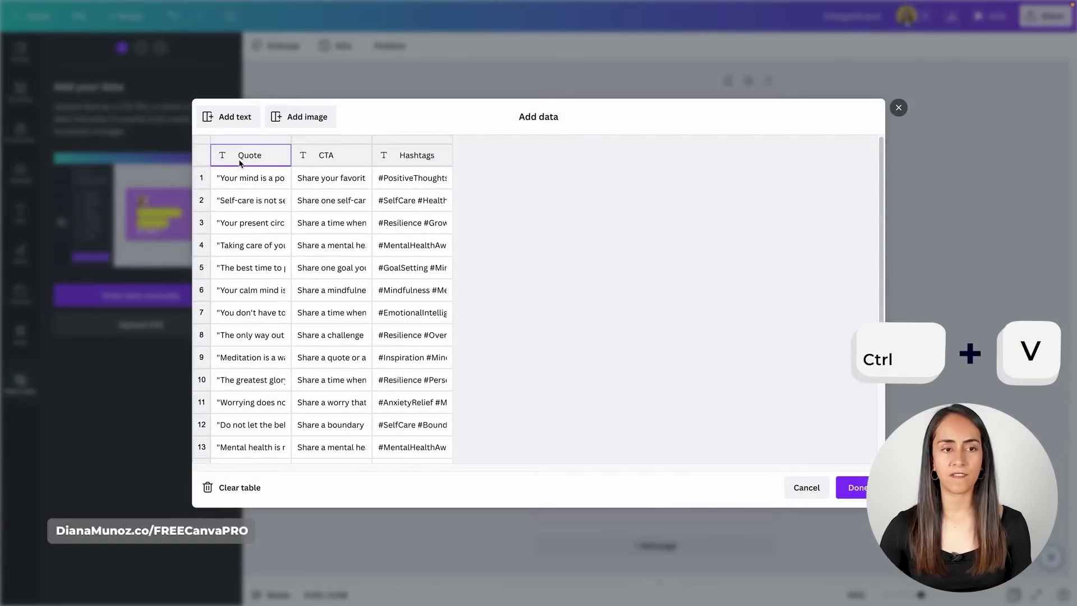
scroll(247, 353, down, 3)
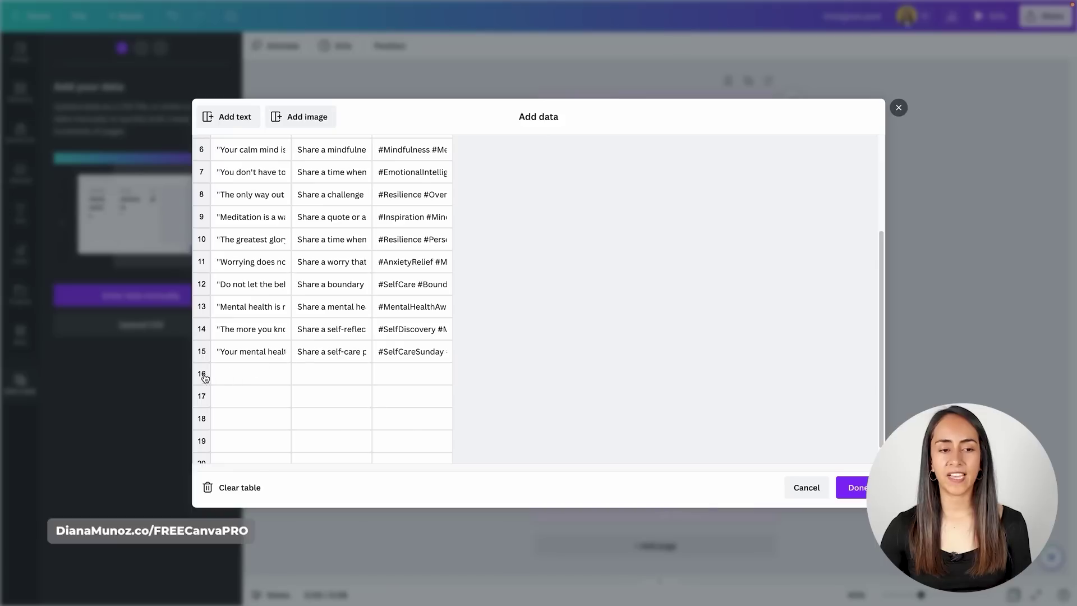
Copy the second batch of quotes, CTAs and hashtags from the ChatGPT conversation and paste it into the Canva data table from row 16.
click(236, 383)
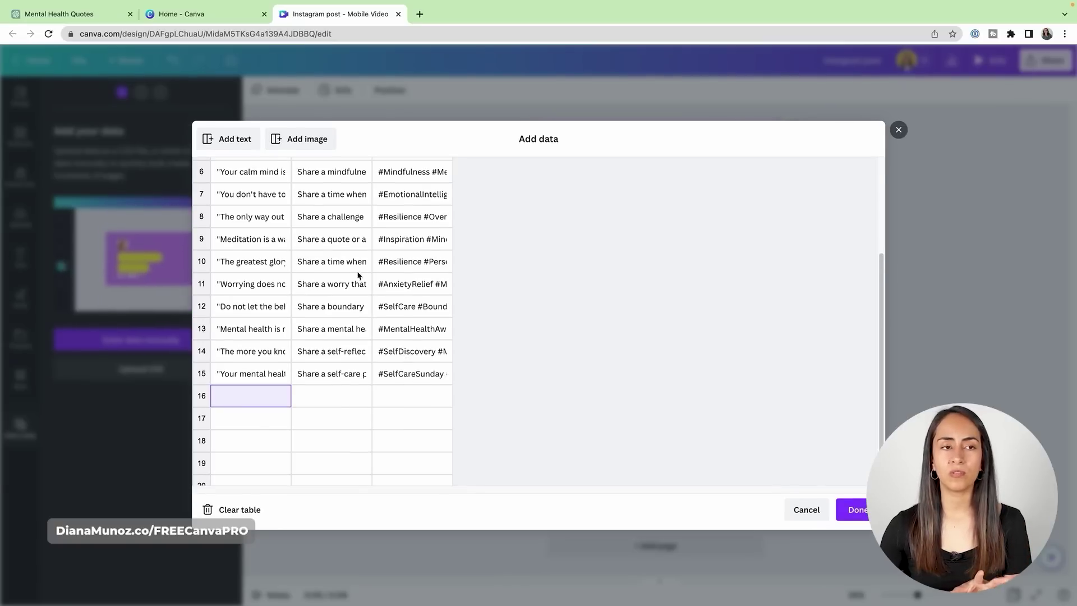
click(78, 16)
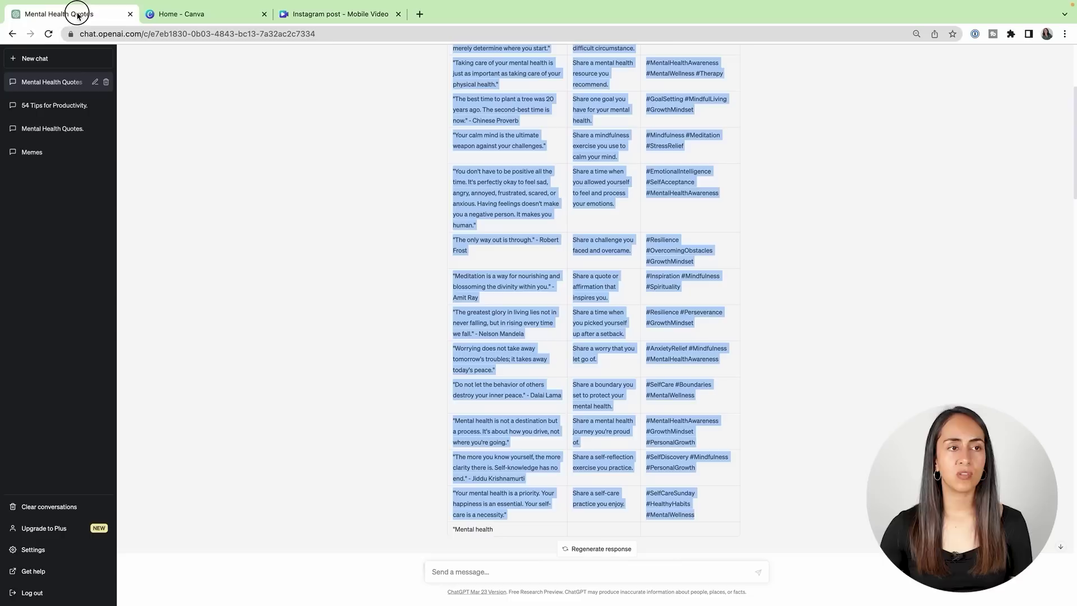
scroll(403, 235, down, 8)
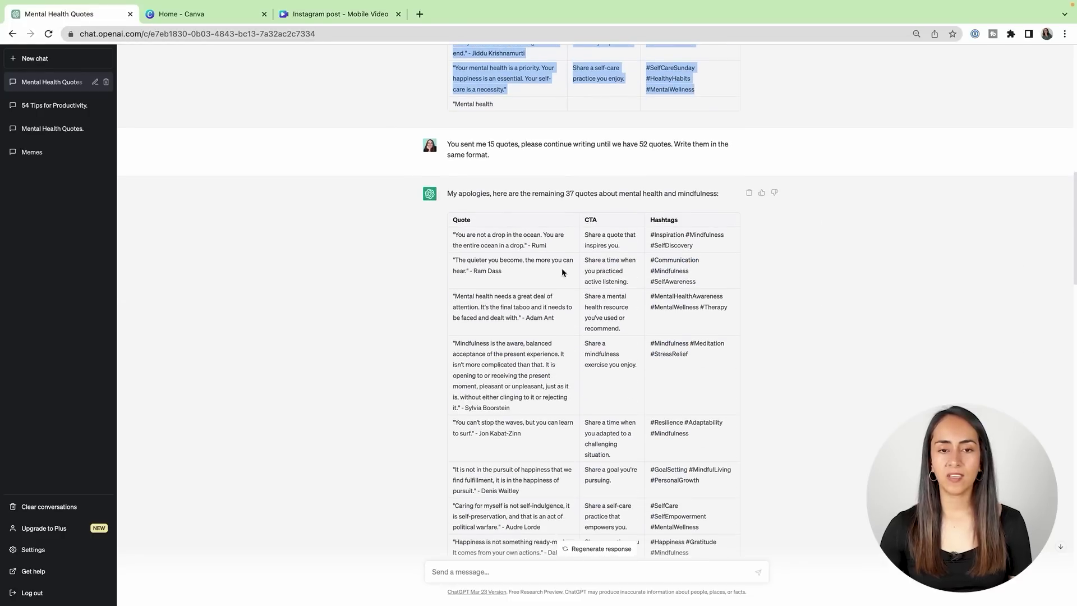
click(565, 271)
drag(456, 233, 676, 437)
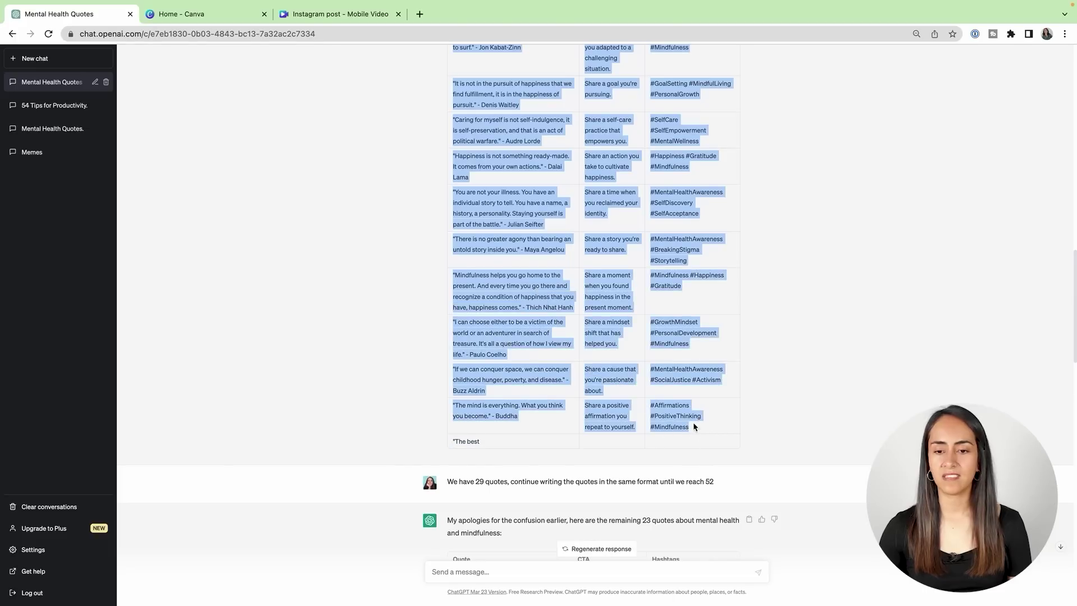
right_click(694, 427)
click(701, 438)
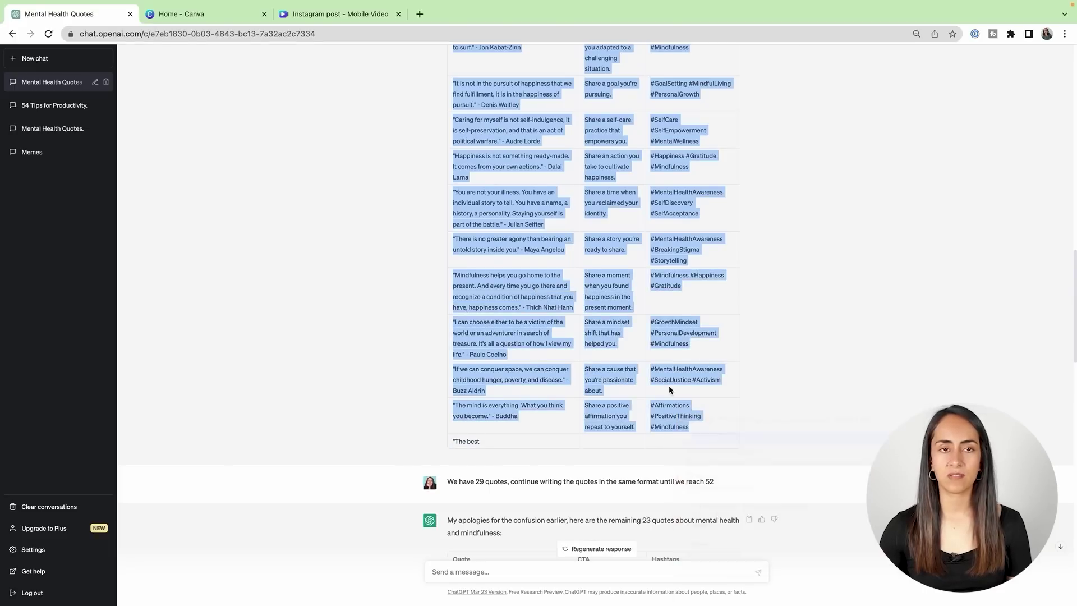
click(331, 14)
key(ctrl+v)
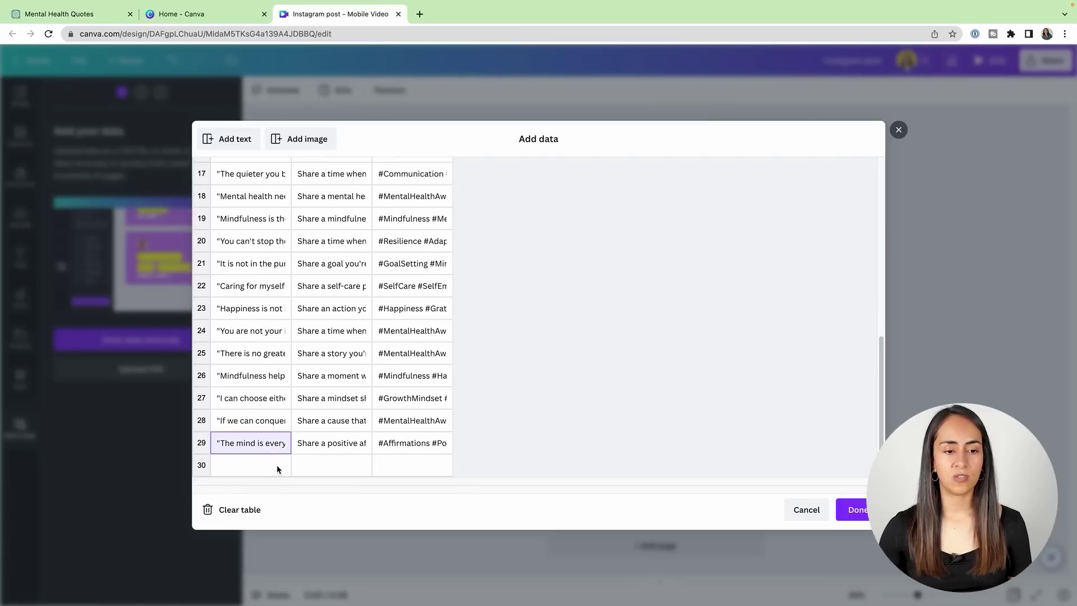
Copy the last batch of quotes from ChatGPT and paste it into the Canva data table starting at row 30.
click(277, 465)
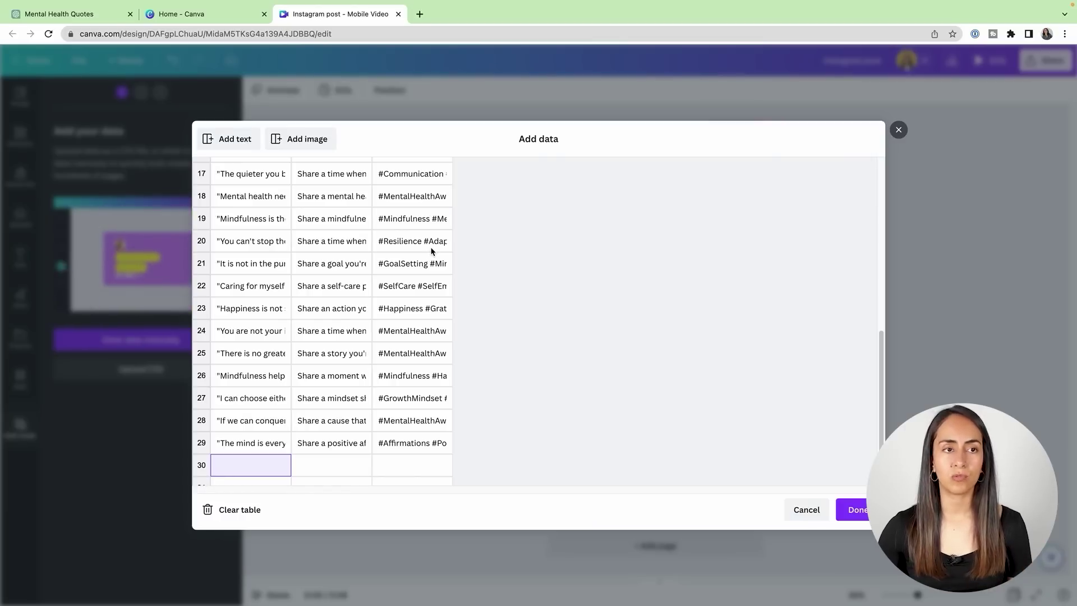
click(58, 14)
drag(454, 129, 721, 493)
key(ctrl+c)
click(296, 12)
key(ctrl+v)
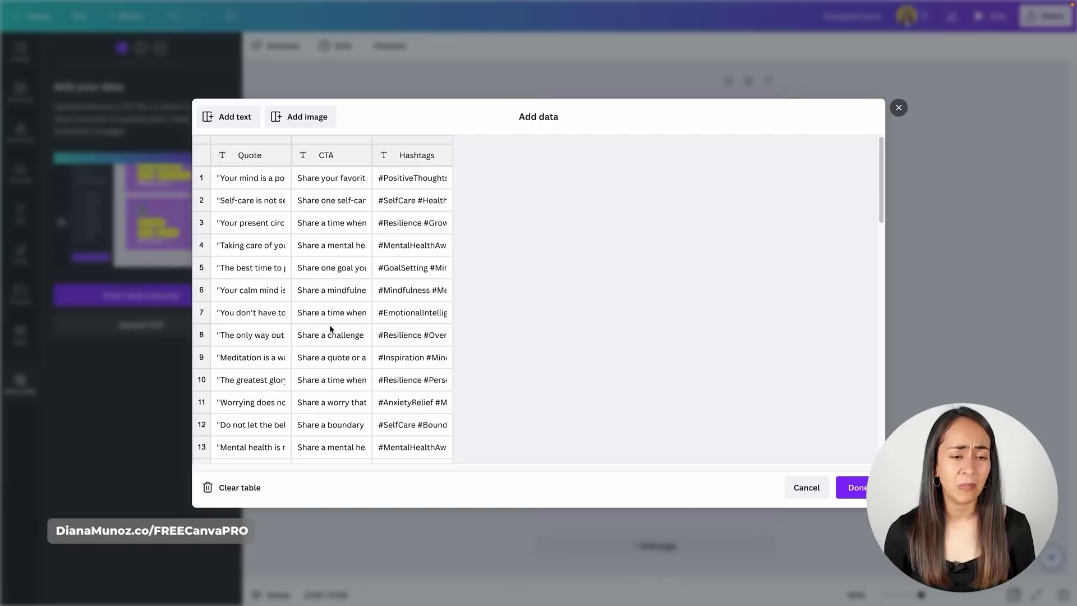
Check the pasted quotes, CTAs and hashtags through row 52 and finish the data entry.
click(273, 183)
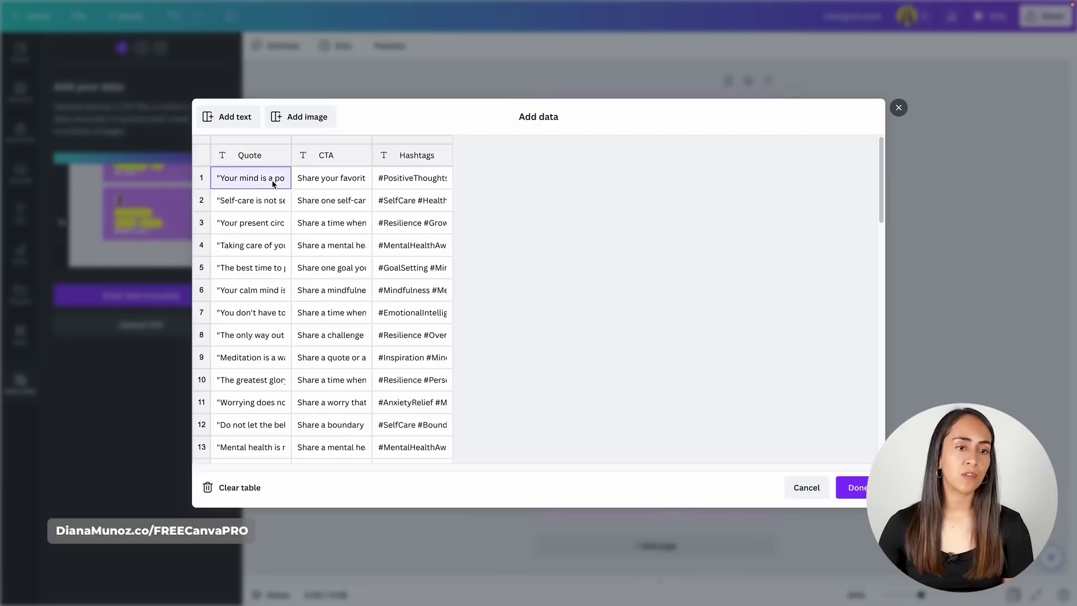
click(342, 181)
scroll(346, 273, down, 8)
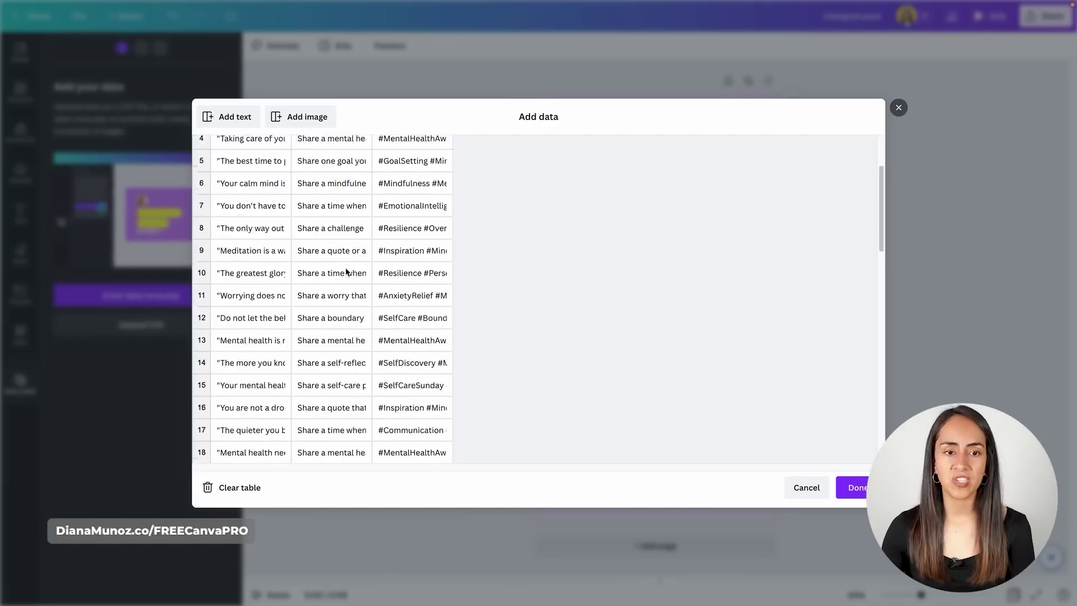
scroll(347, 263, down, 5)
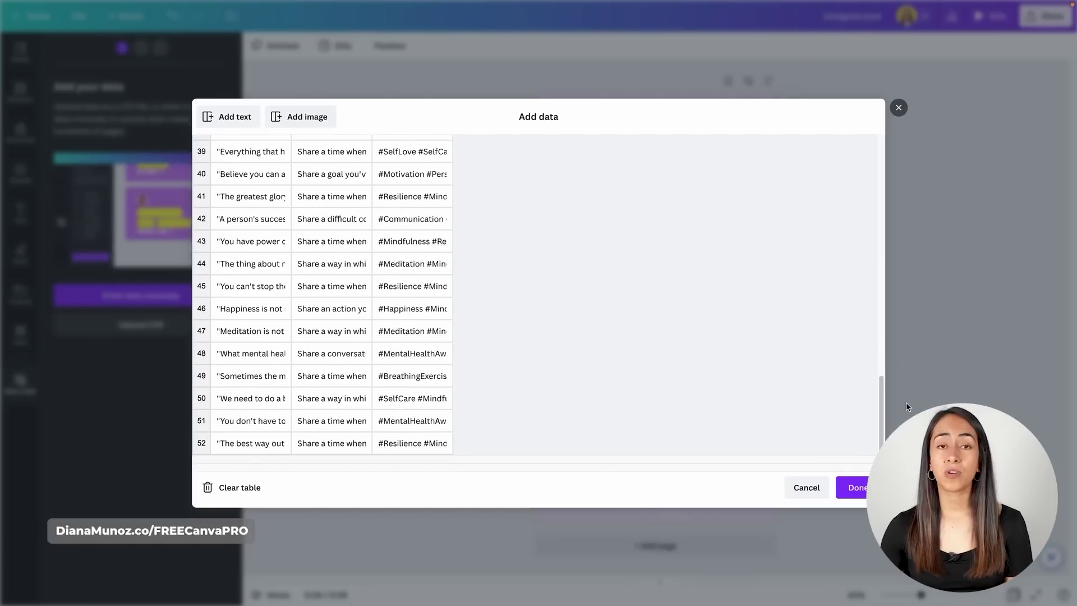
click(859, 488)
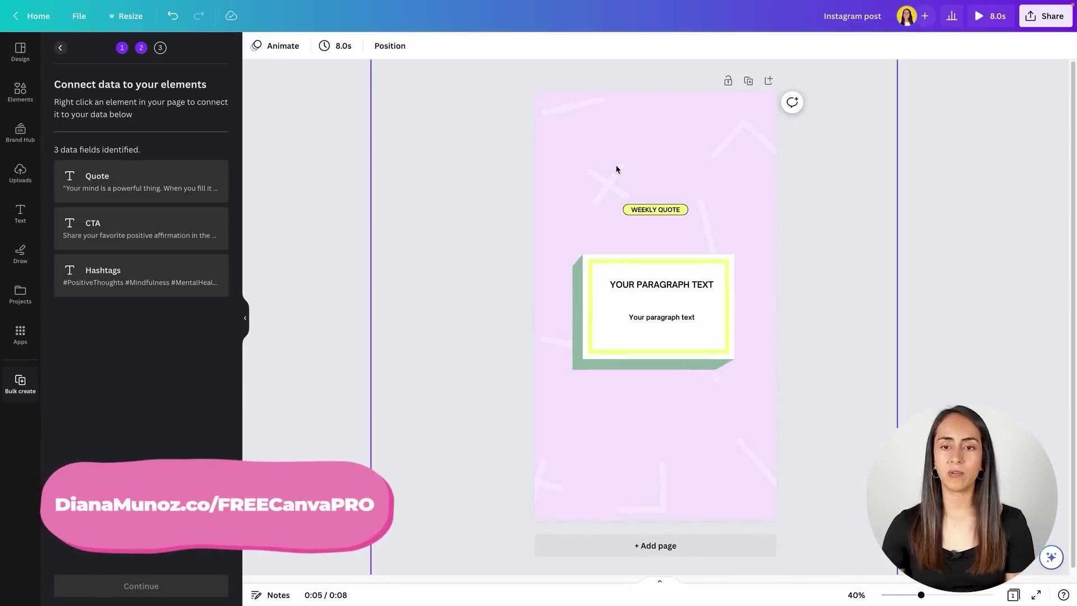
Connect the large uppercase text in the frame to the Quote data field.
click(648, 288)
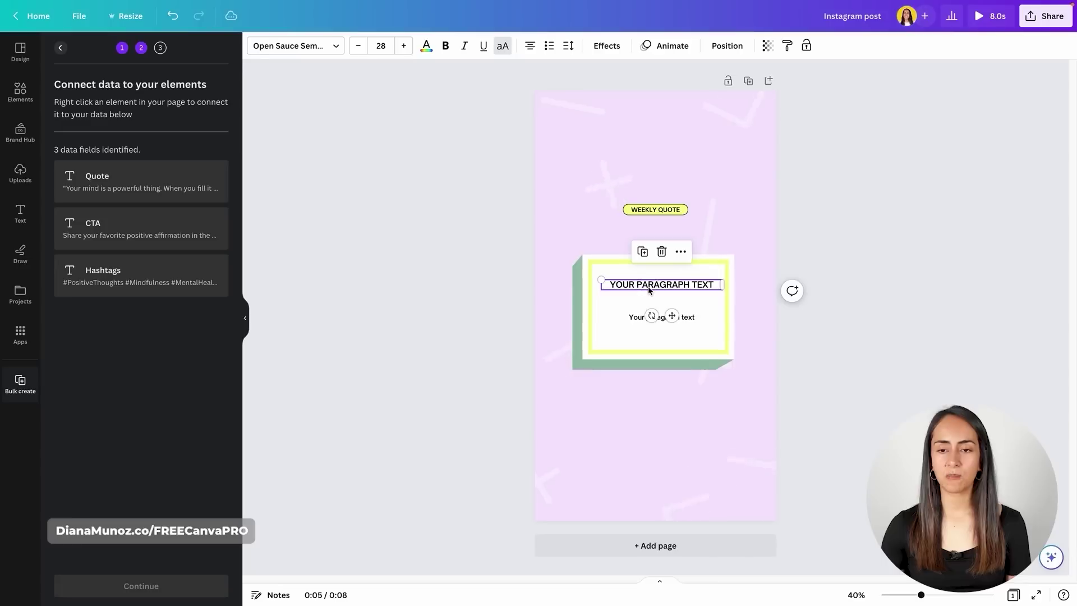
click(683, 251)
mouse_move(684, 257)
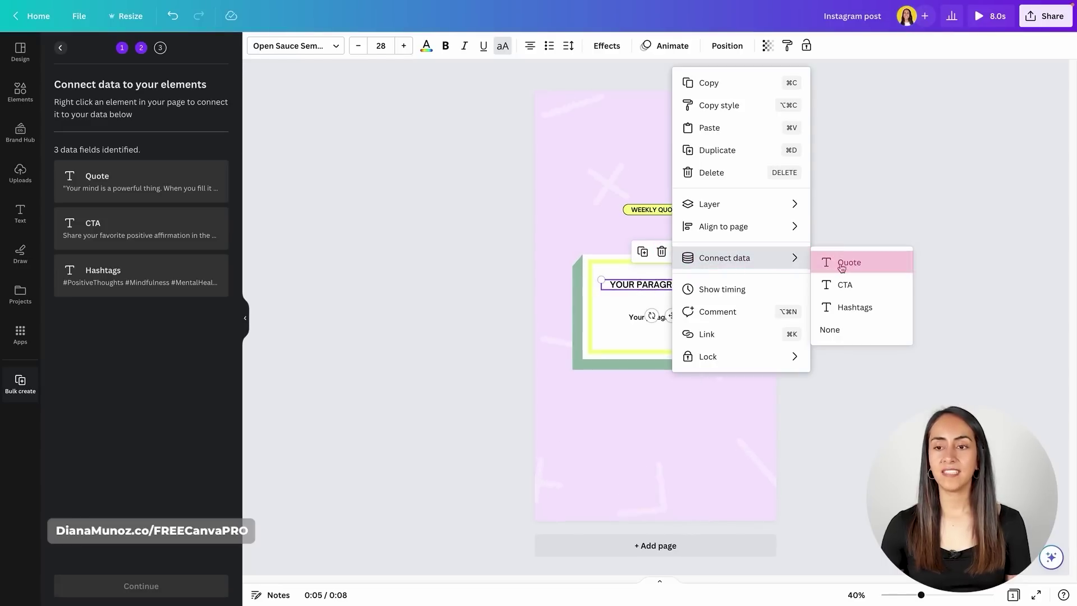
click(869, 264)
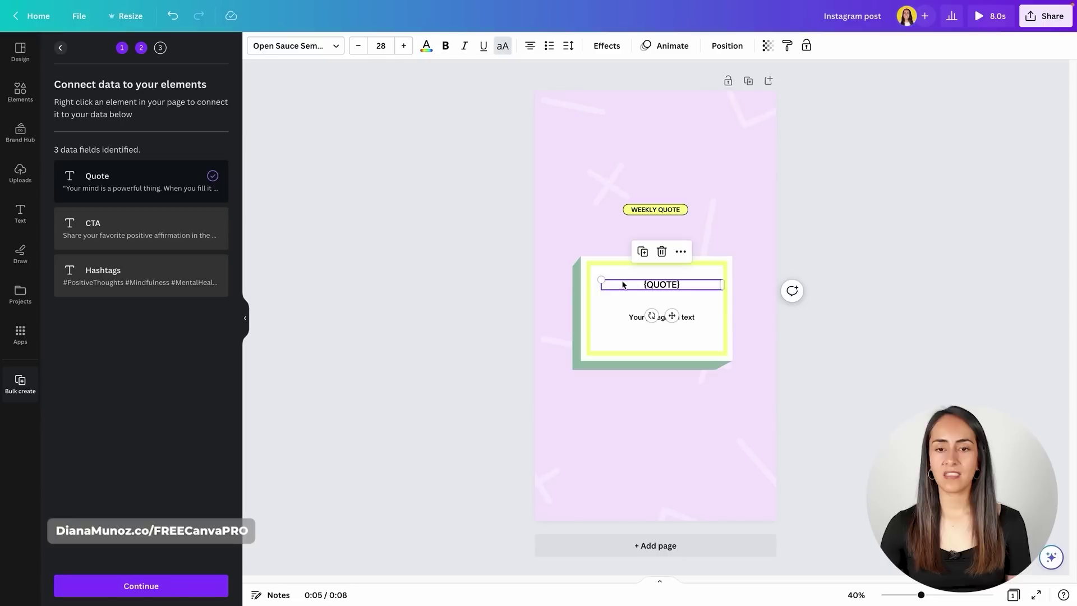
drag(722, 284, 718, 283)
Connect the smaller paragraph text in the frame to the CTA data field.
click(691, 316)
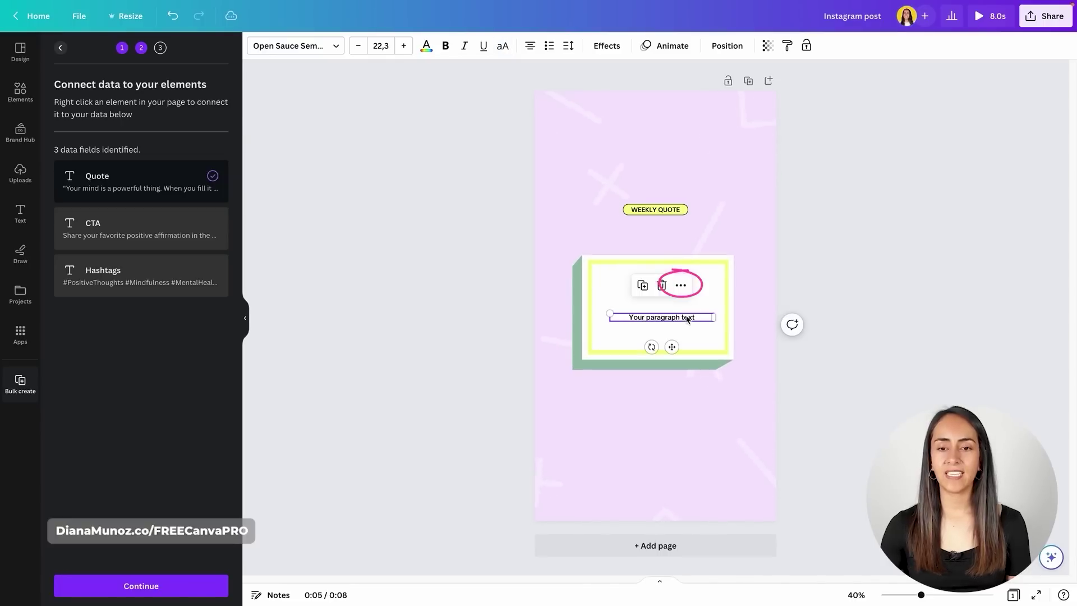
click(681, 285)
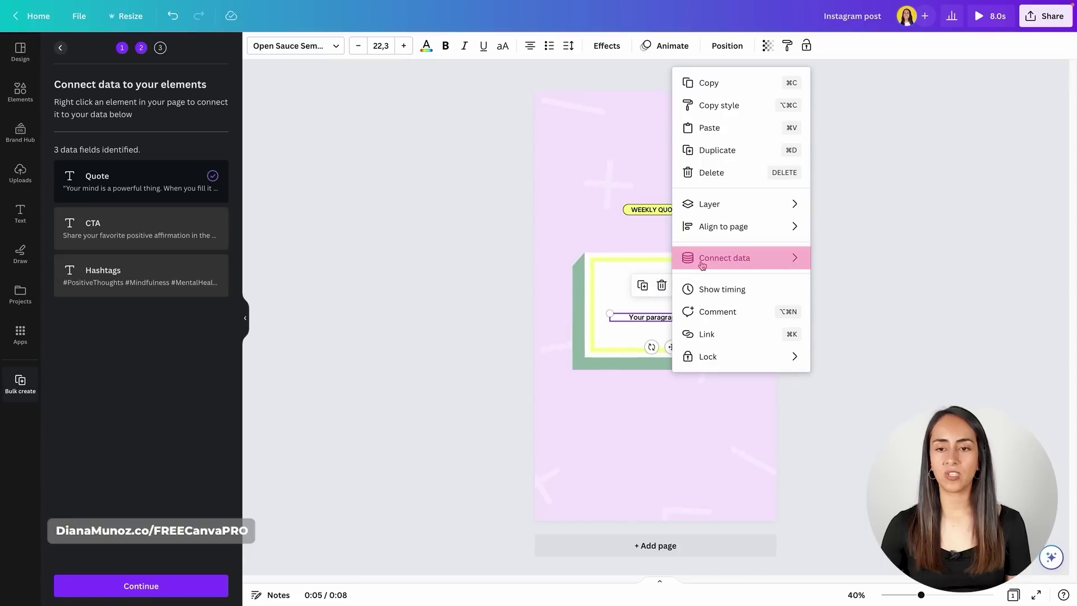
mouse_move(701, 259)
click(846, 284)
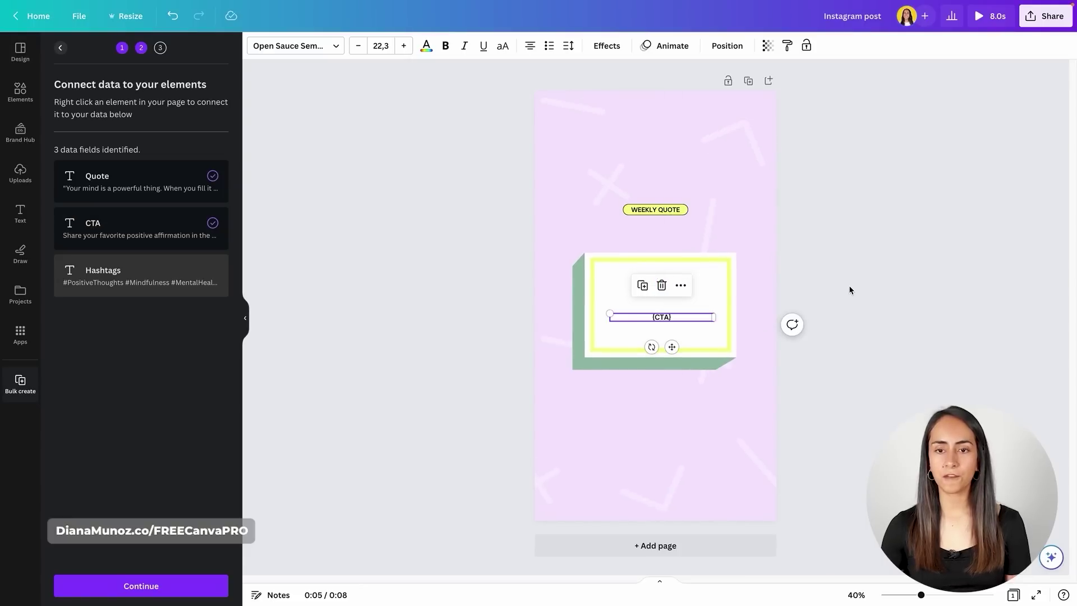
click(866, 308)
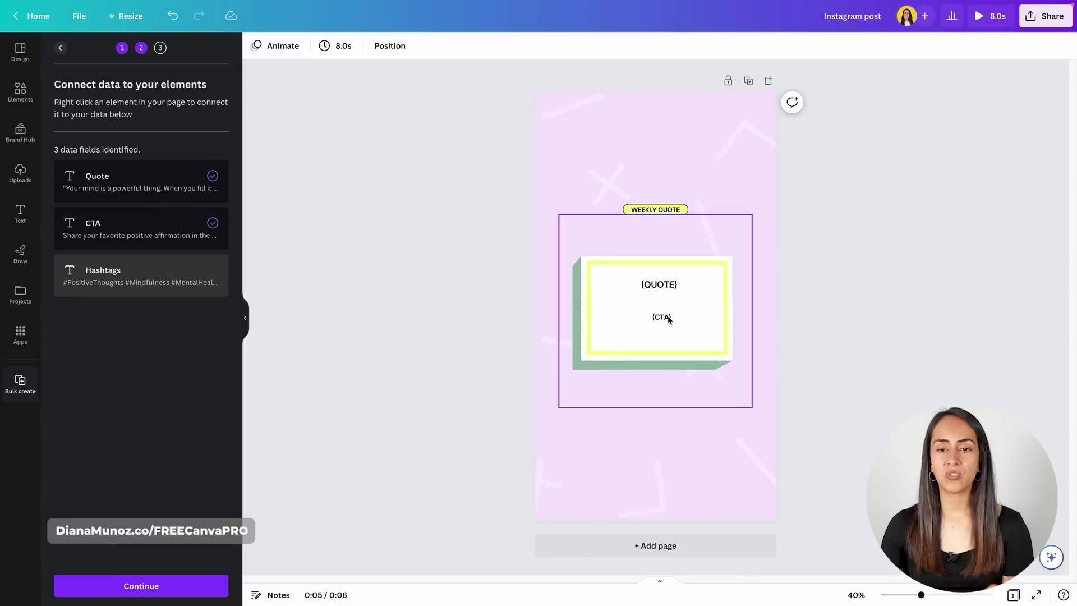
Place the quote placeholder directly above the CTA placeholder and group the two text boxes.
key(ctrl+z)
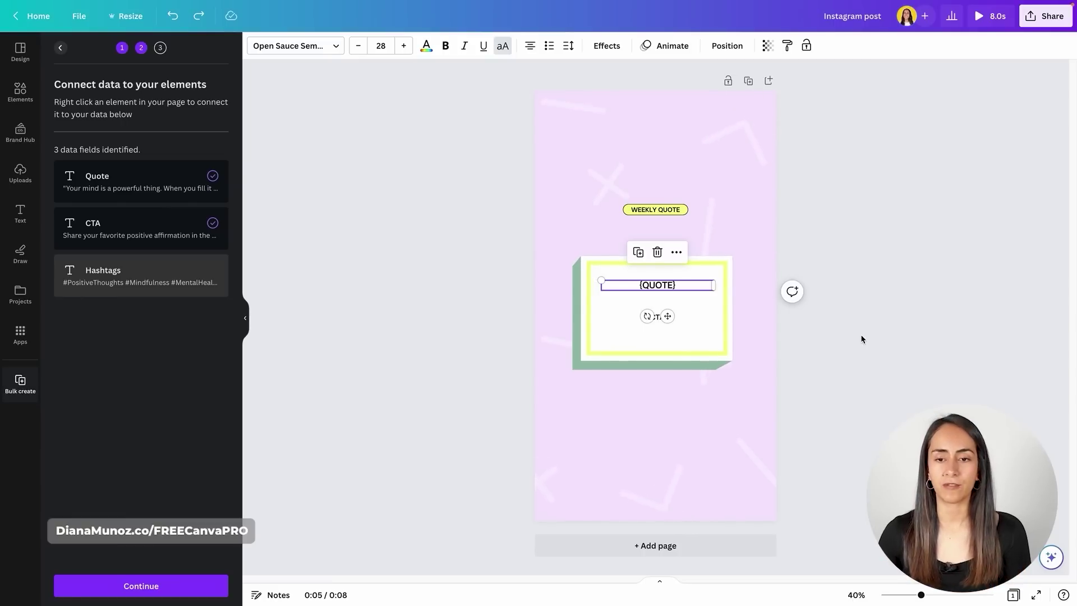
drag(666, 318, 667, 338)
shift+click(670, 316)
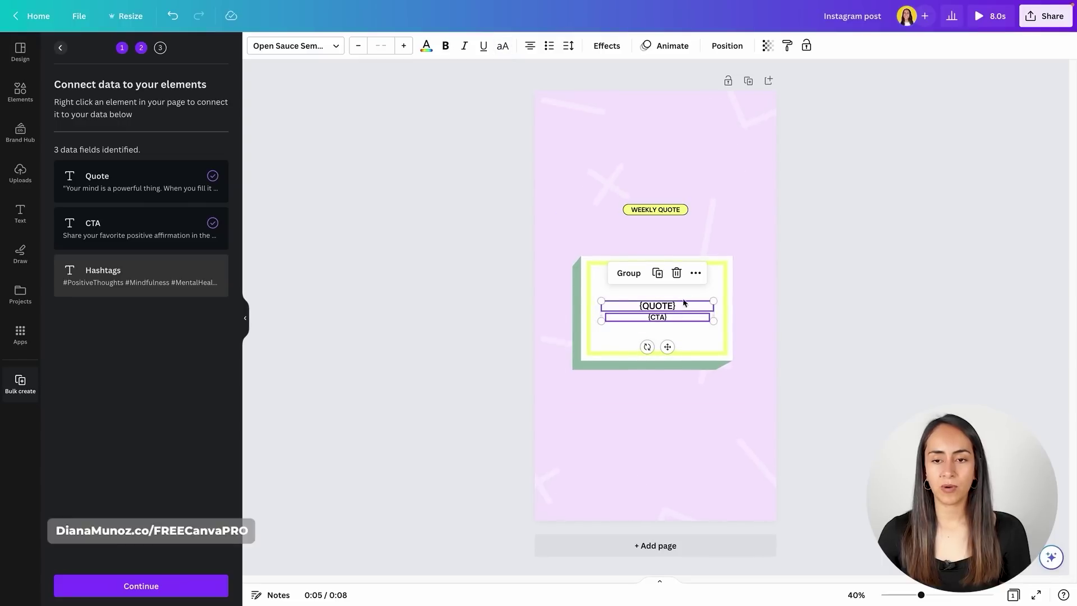
click(629, 272)
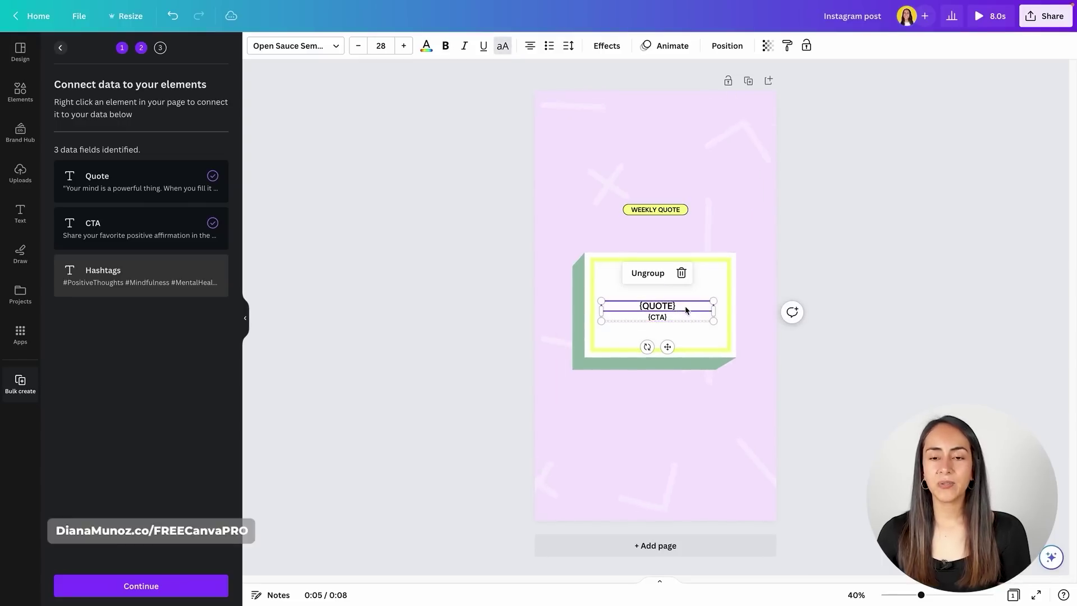
Anchor the quote text box to its middle and centre the grouped text inside the frame.
click(568, 46)
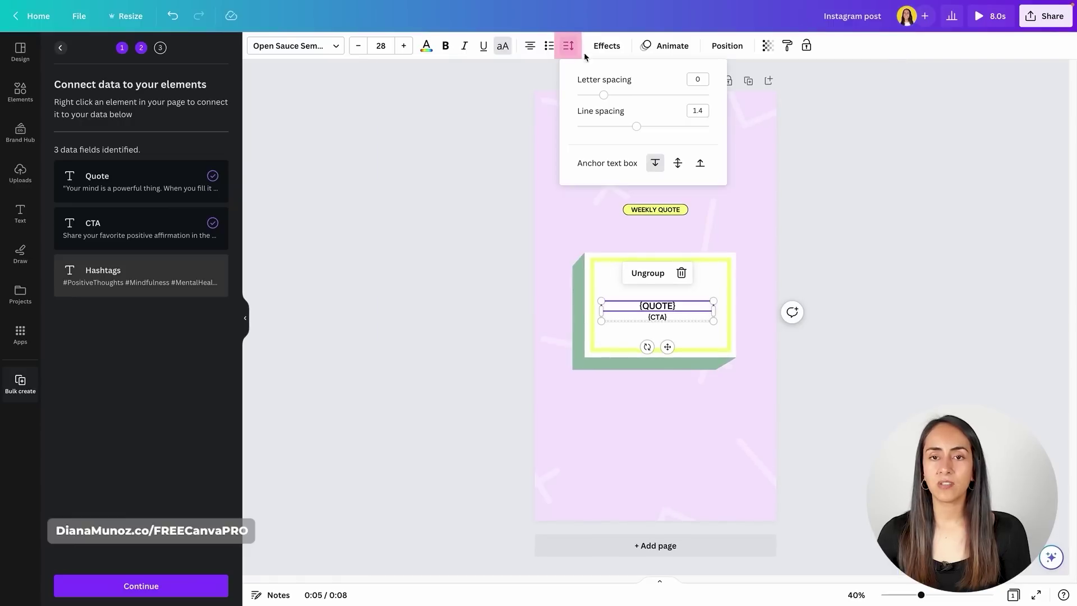
click(678, 163)
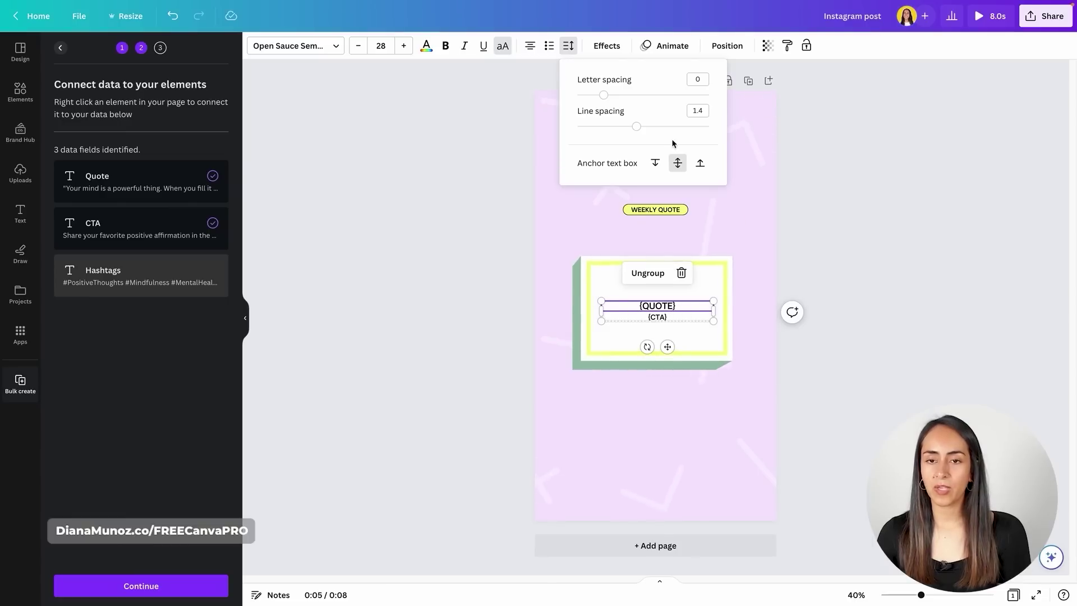
click(847, 255)
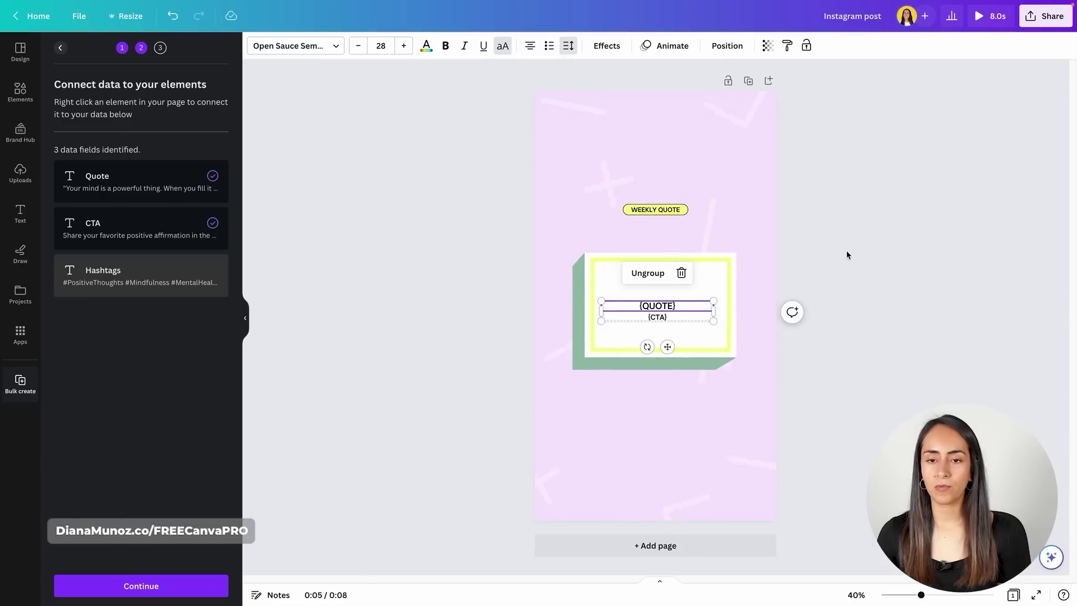
click(854, 333)
drag(657, 314, 666, 320)
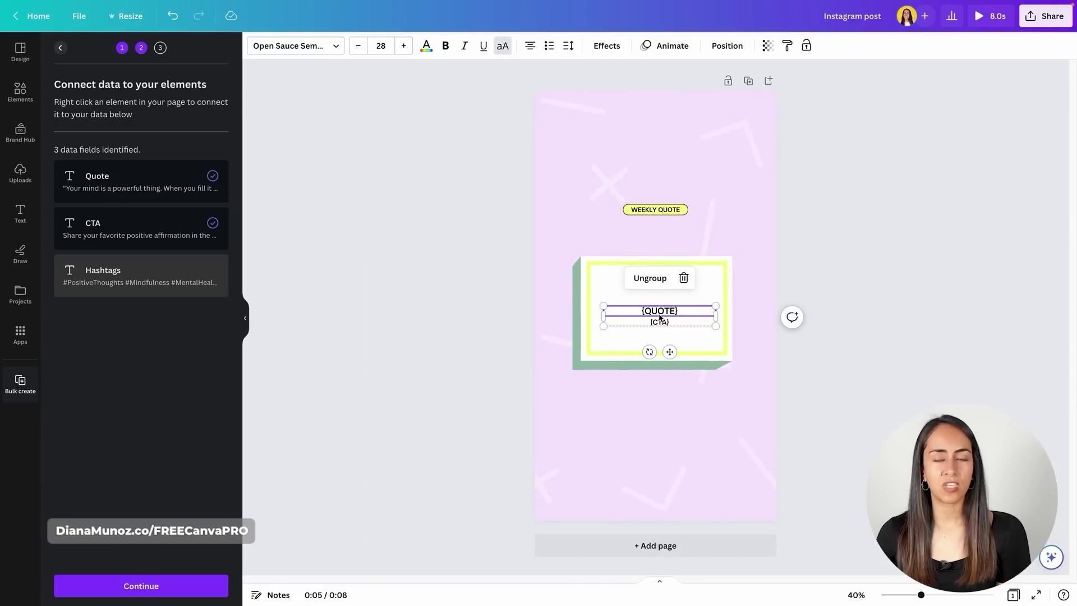
Generate pages from all 52 data rows and open the overview of the resulting pages.
click(141, 587)
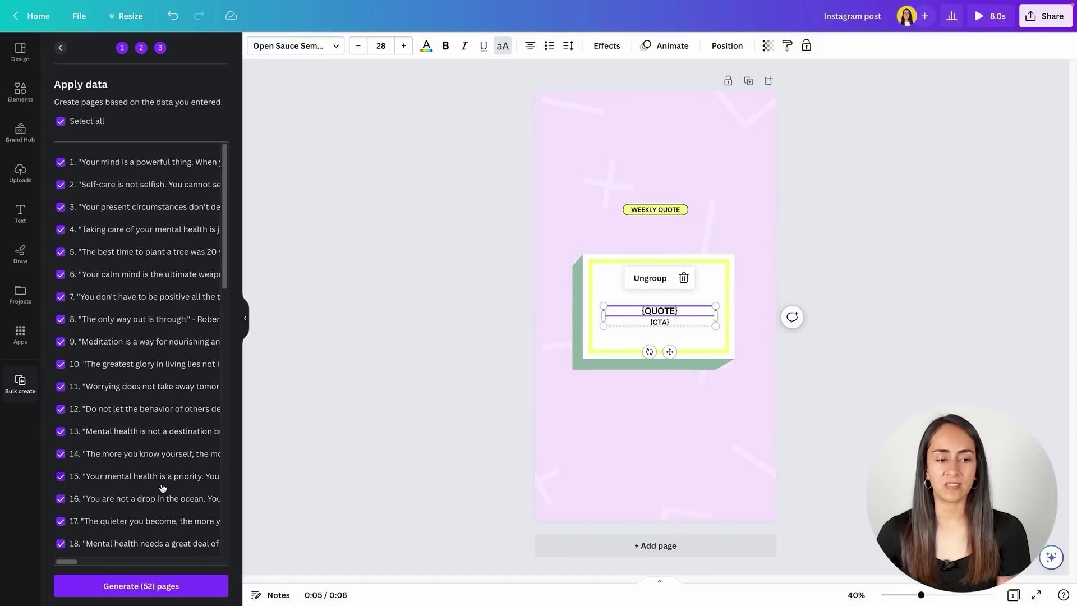
click(151, 587)
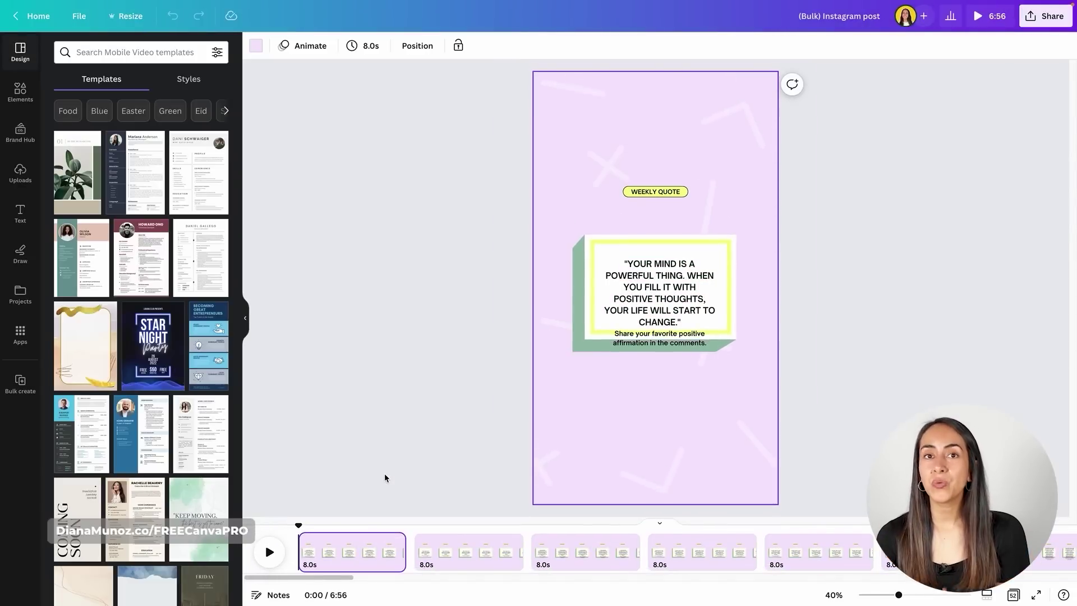
click(1013, 596)
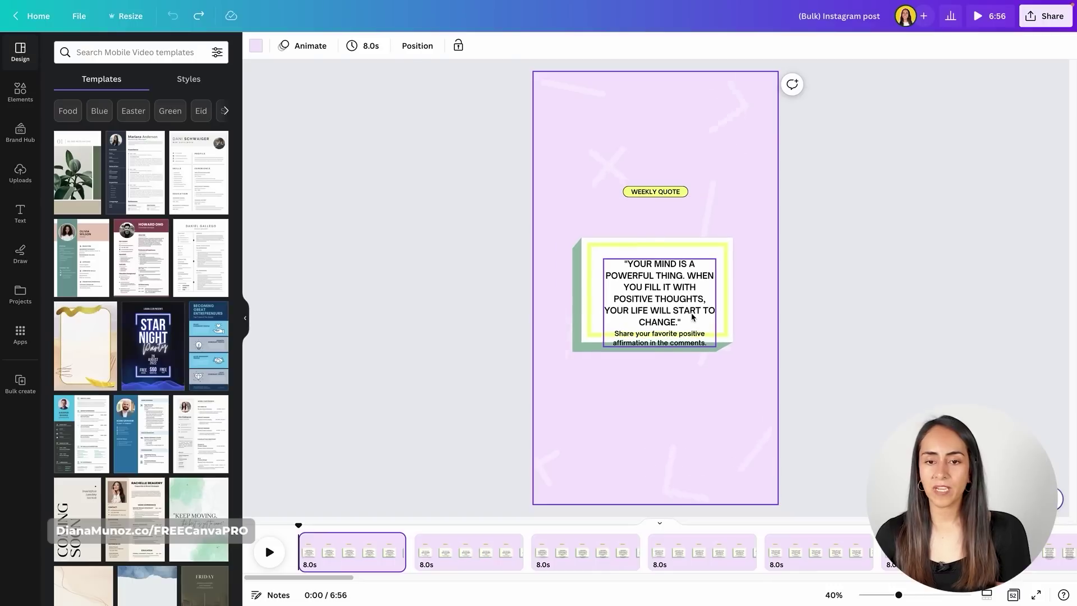
Shrink the grouped quote and CTA text on the first page and position it inside the frame.
click(692, 303)
drag(711, 341, 671, 298)
click(922, 313)
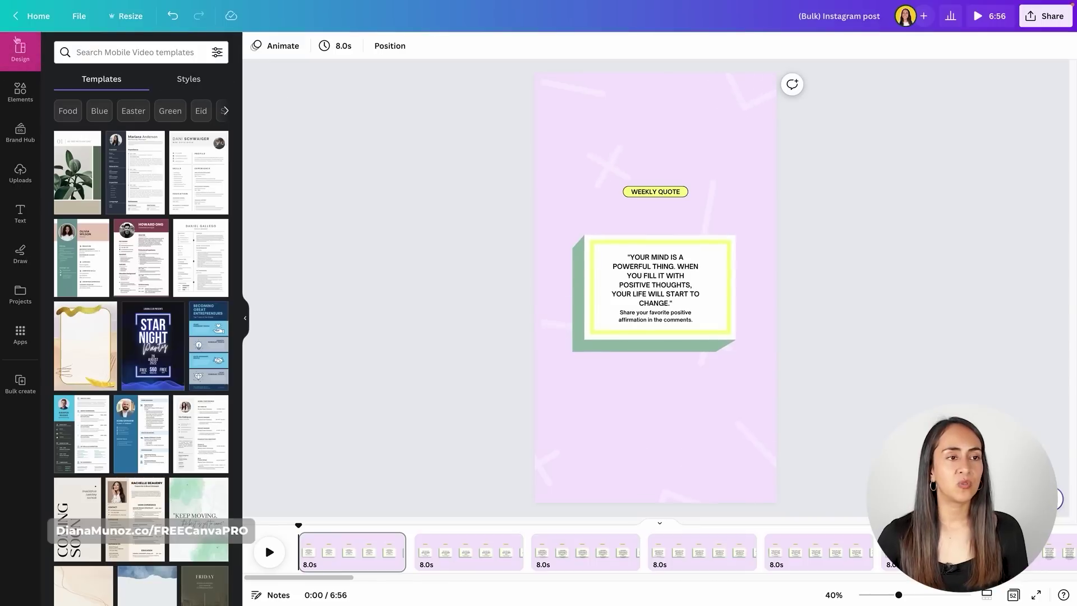
Browse the style colour palettes and apply the black, blue, red, yellow and white palette to the first page, giving a red background.
click(198, 82)
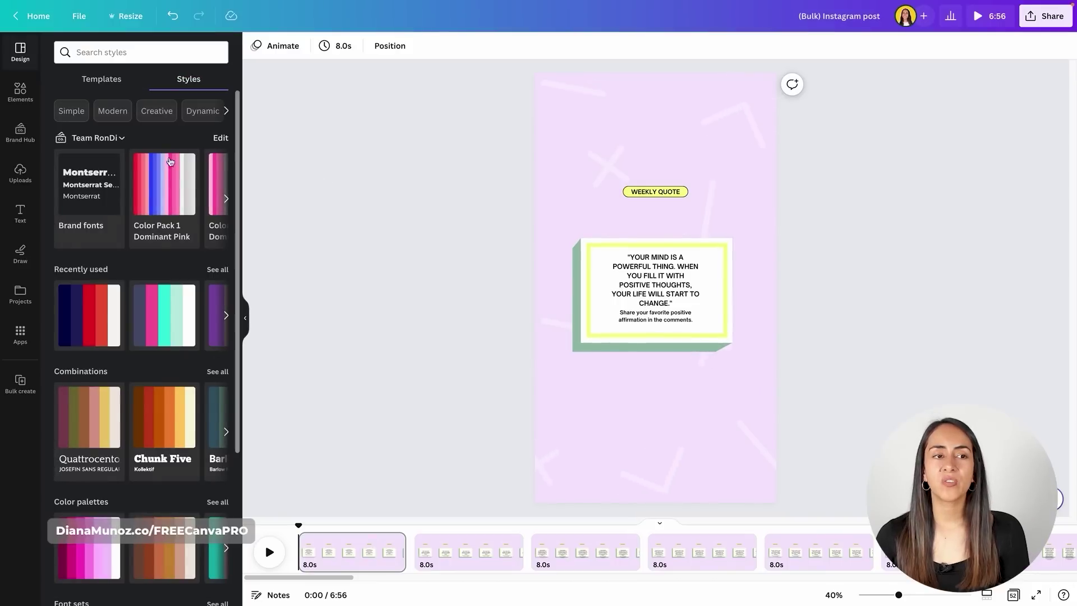
click(227, 199)
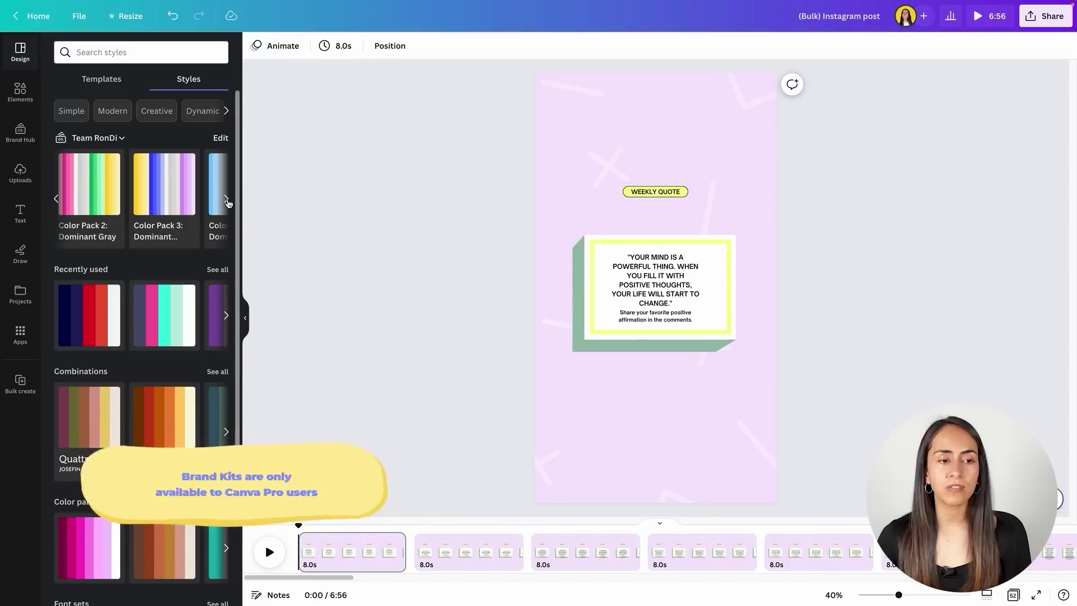
scroll(196, 212, down, 4)
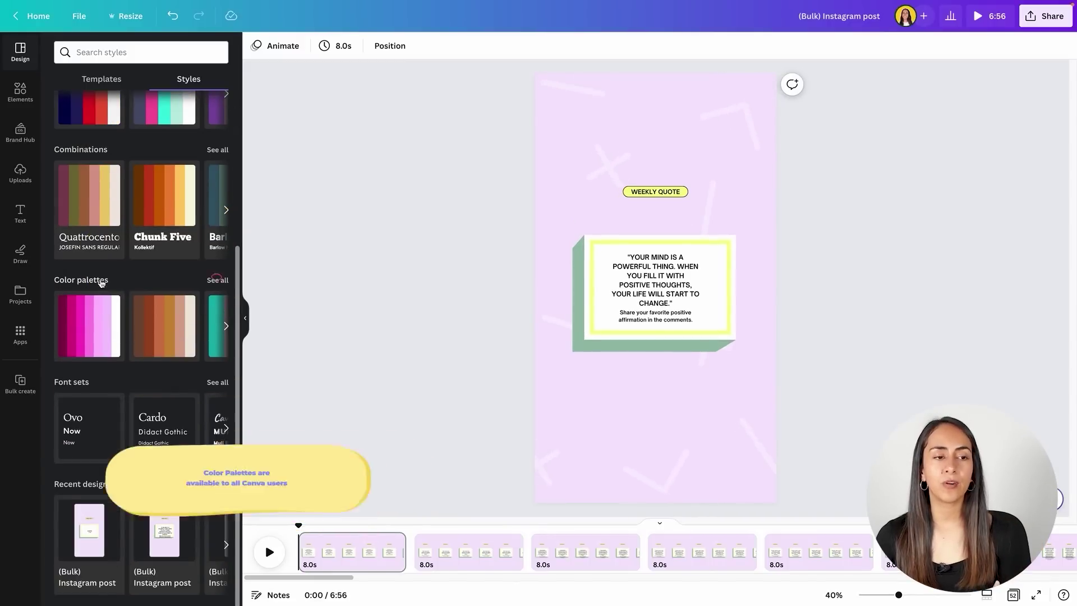
click(218, 281)
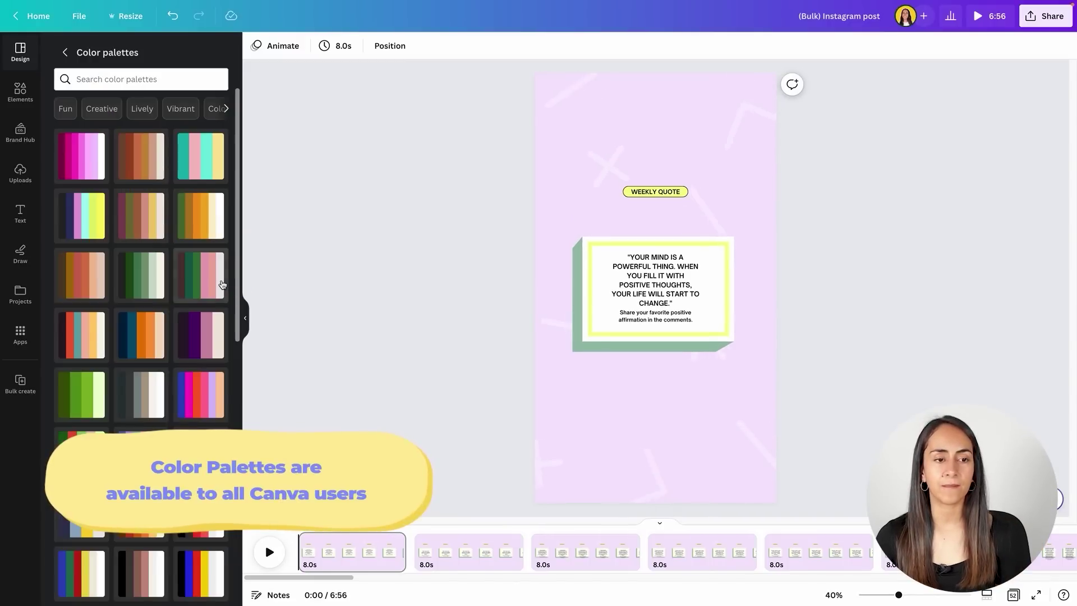
scroll(223, 288, down, 6)
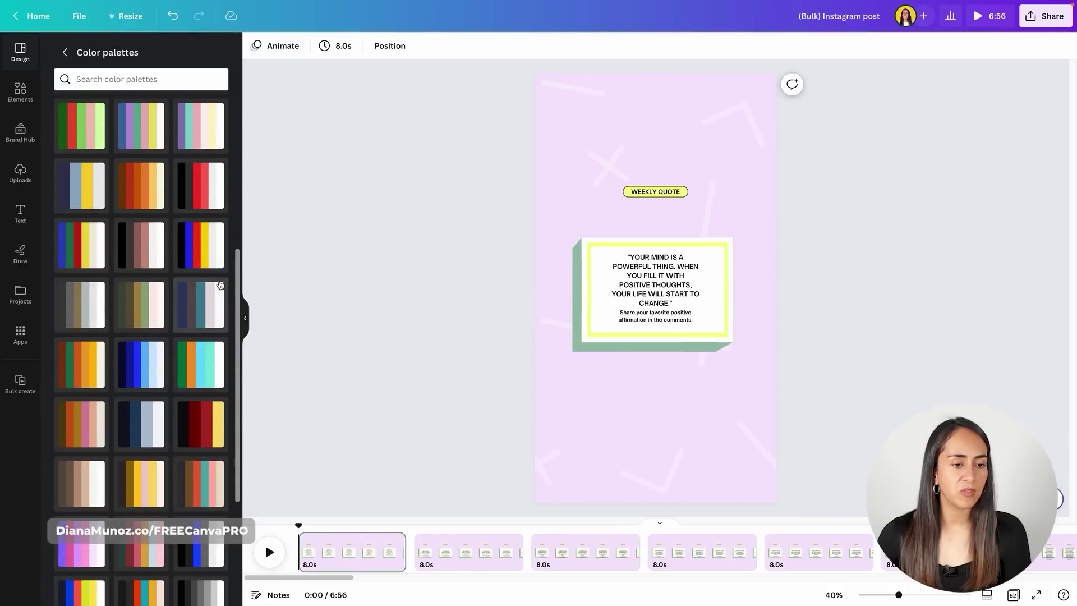
click(201, 245)
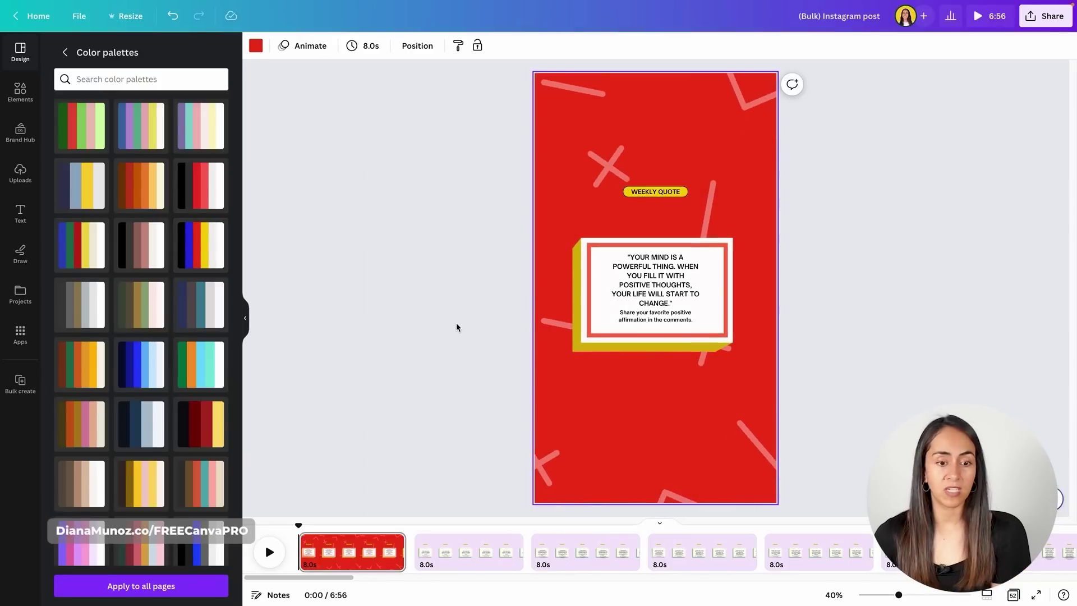
Move the second page's grouped text up inside the frame, apply the same palette and shuffle it to a yellow background.
click(465, 553)
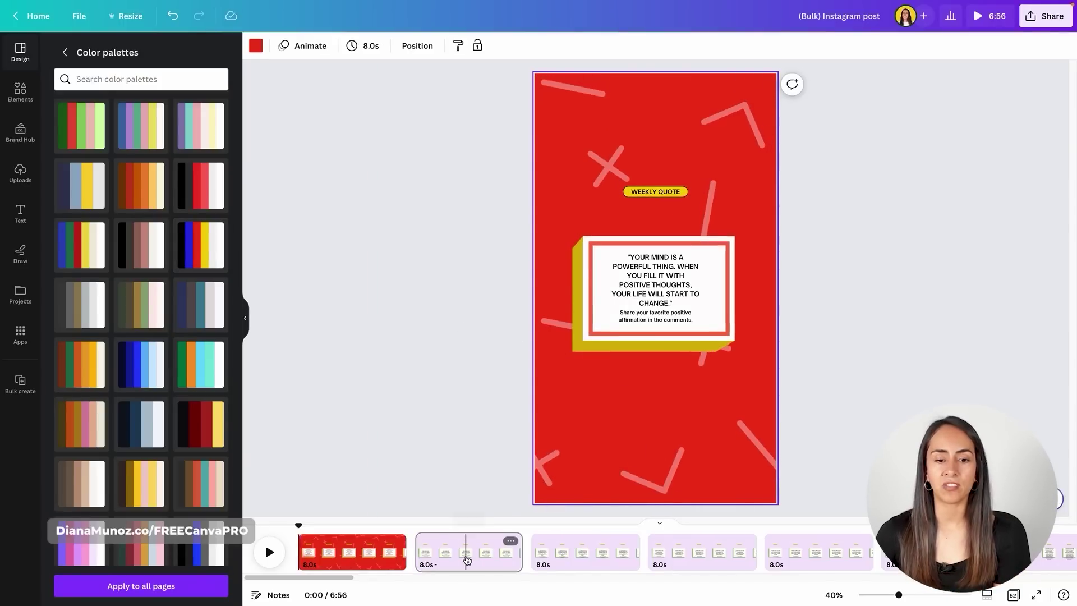
drag(674, 316, 676, 297)
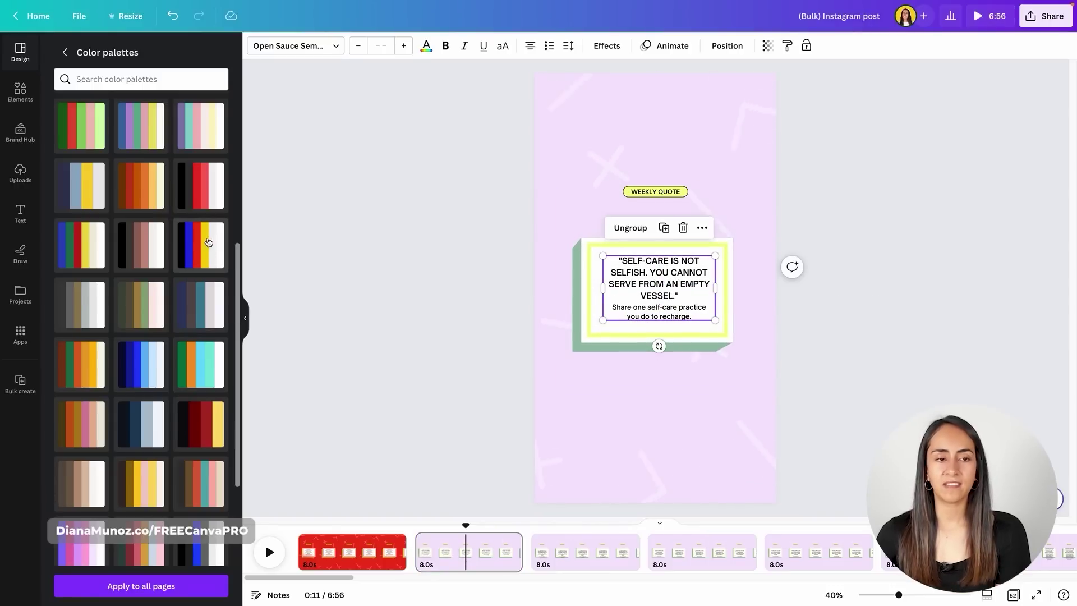
click(204, 244)
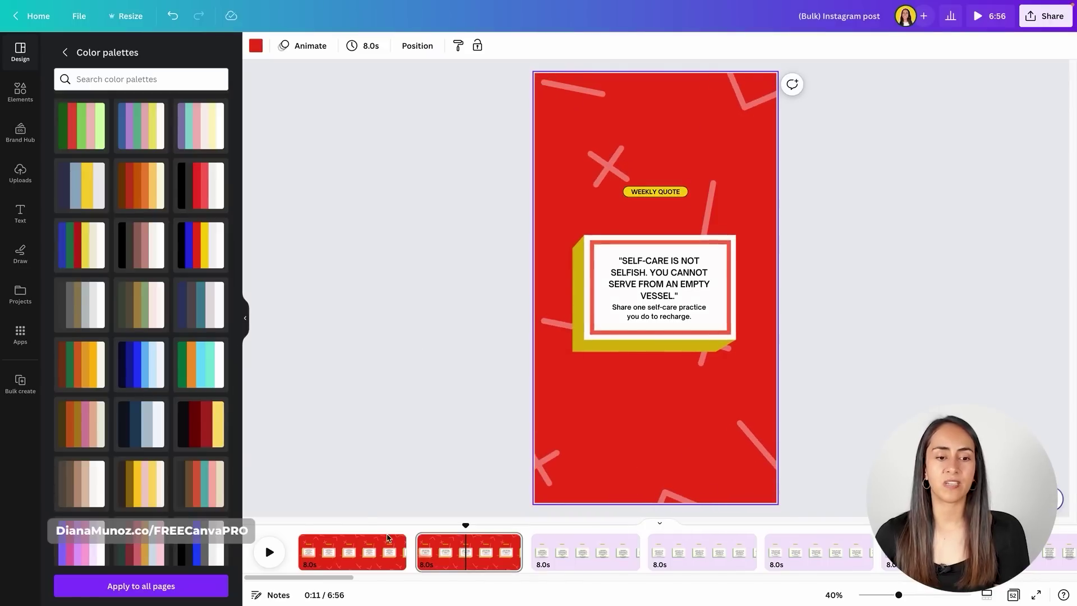
click(204, 246)
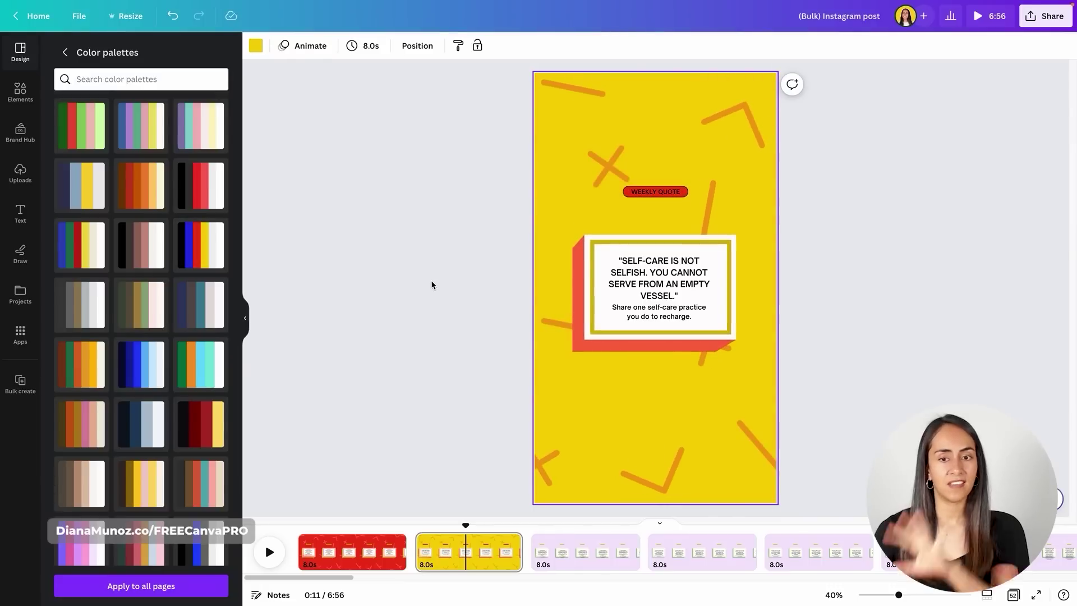
Fit the grouped text inside the frames of the third and fourth pages and recolour them with the same palette, using blue and black backgrounds.
click(597, 568)
click(722, 359)
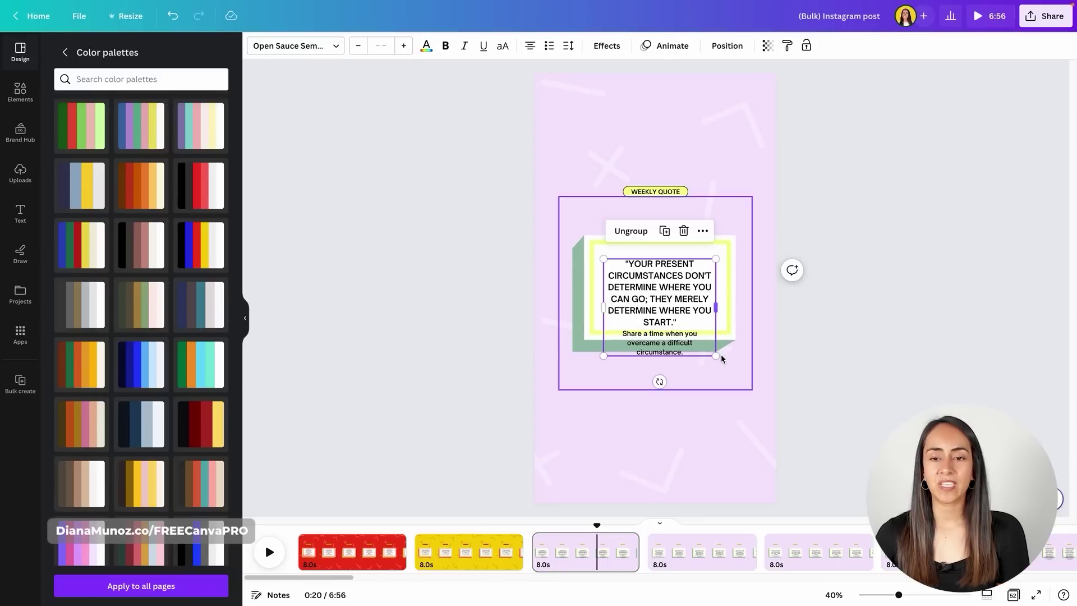
drag(717, 359, 659, 303)
click(200, 245)
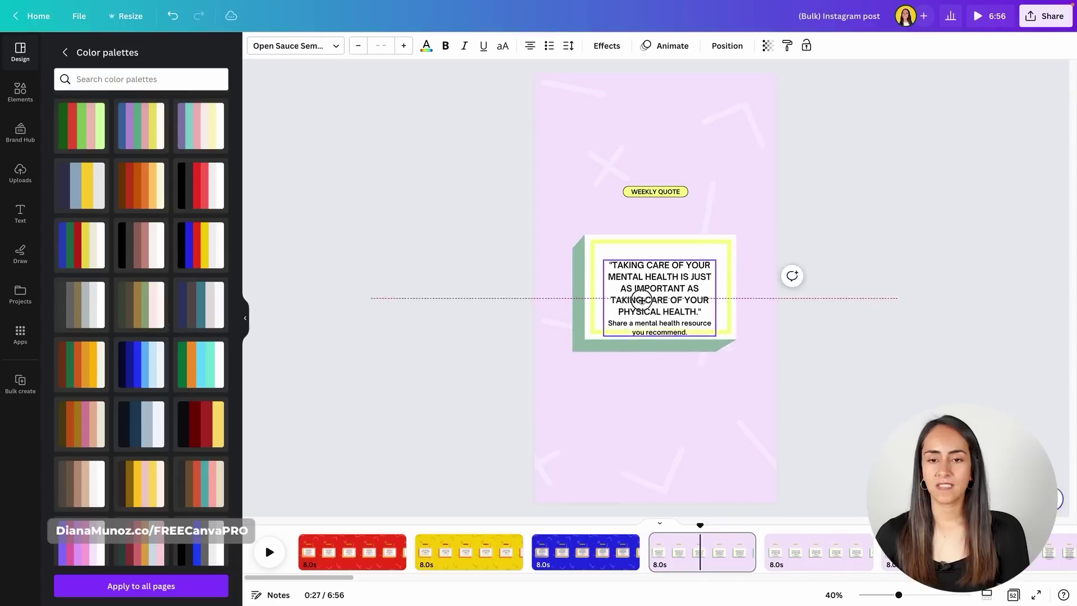
click(200, 245)
click(200, 245)
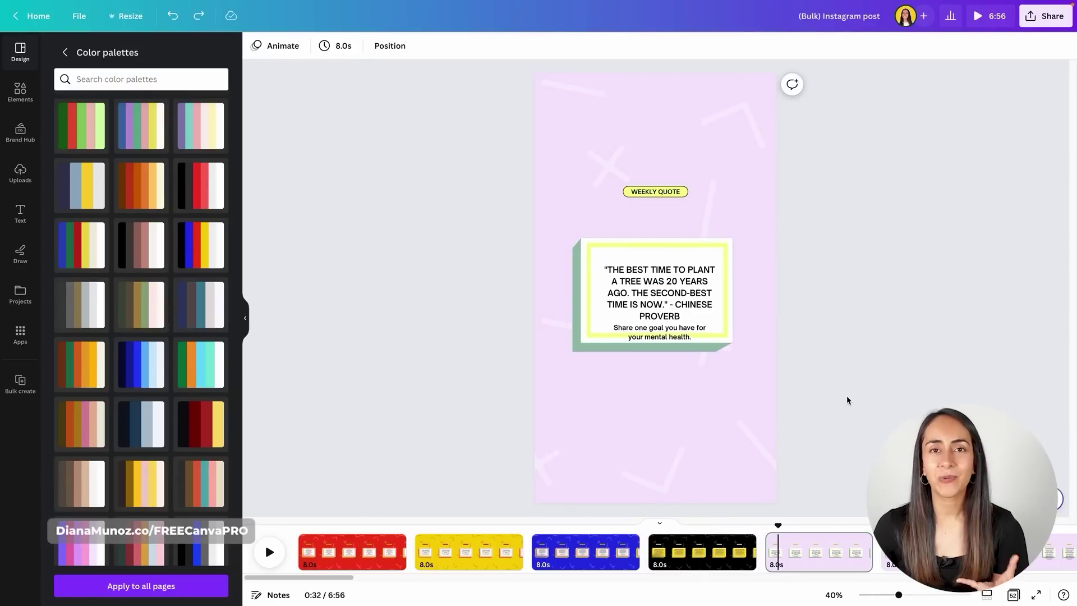
Shrink the fifth page's grouped text to a quote size of 27.1 and move it inside the frame.
click(682, 311)
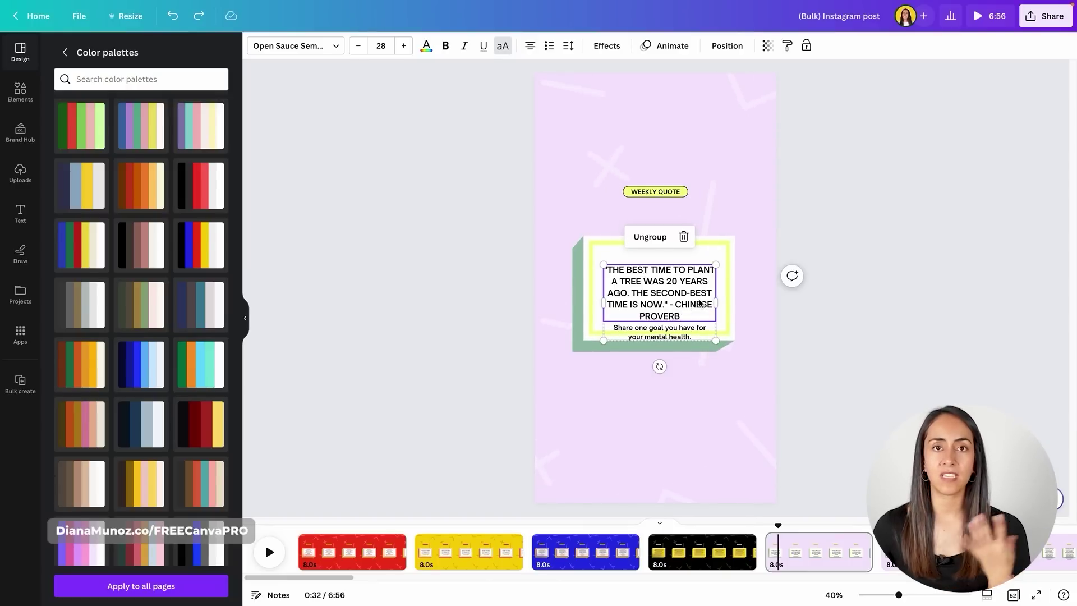
click(850, 320)
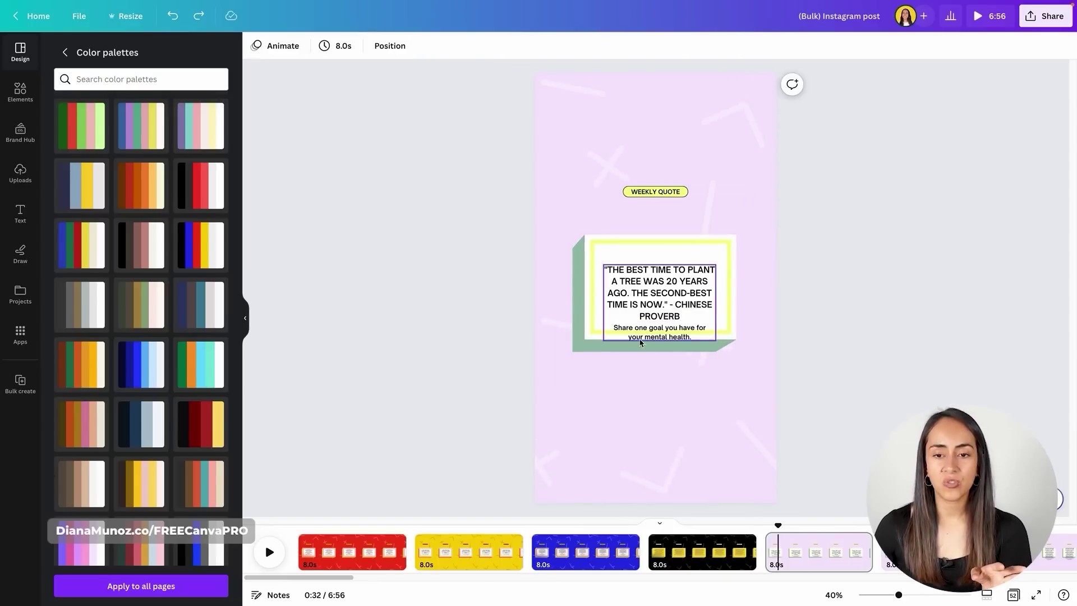
drag(660, 307, 656, 298)
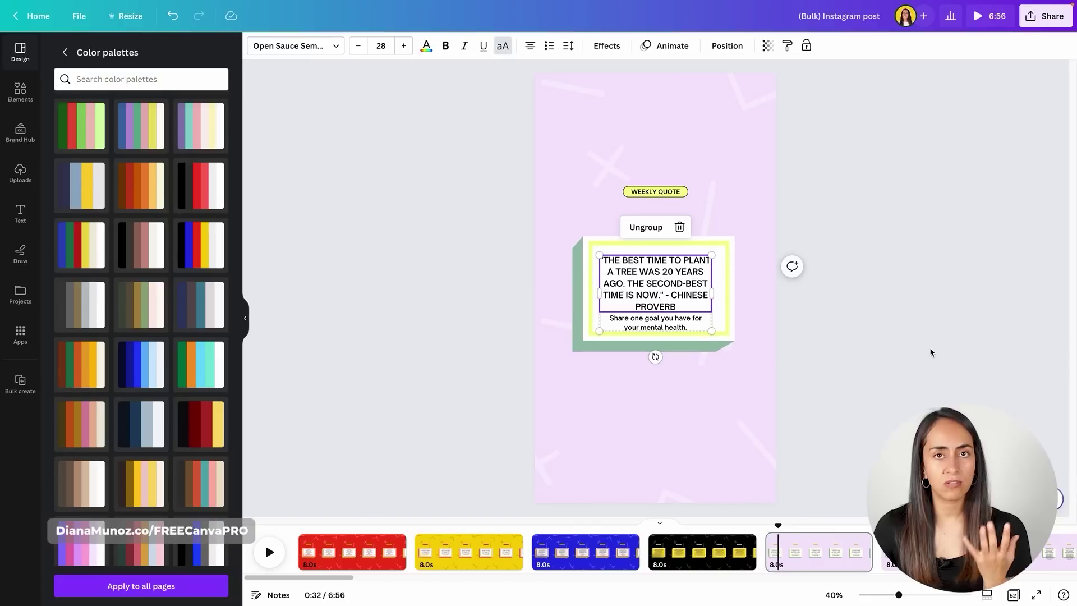
click(750, 318)
click(654, 336)
drag(640, 321, 644, 299)
key(ctrl+z)
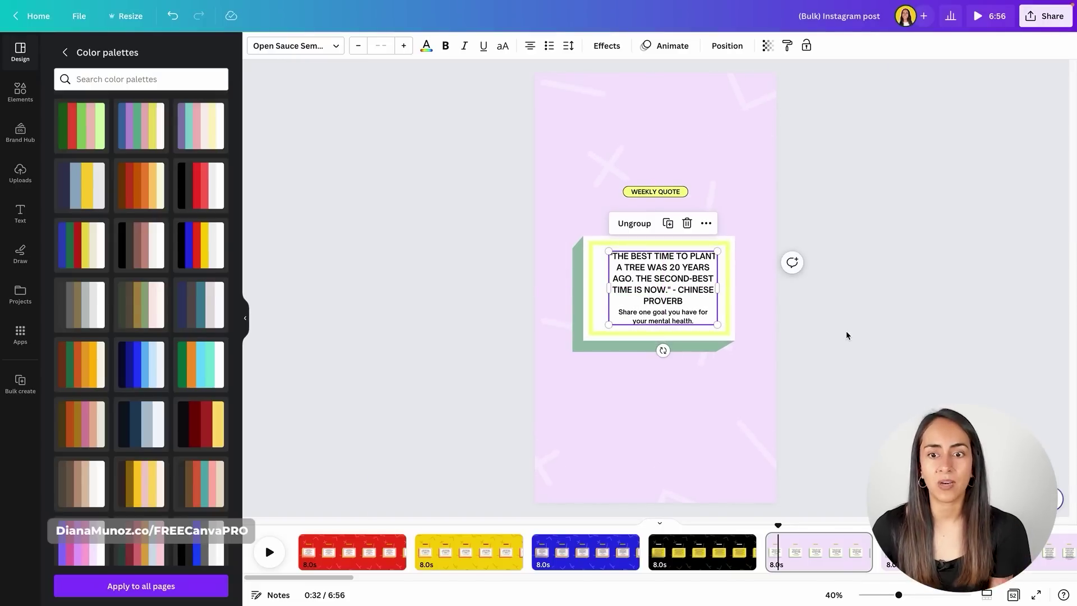
click(848, 310)
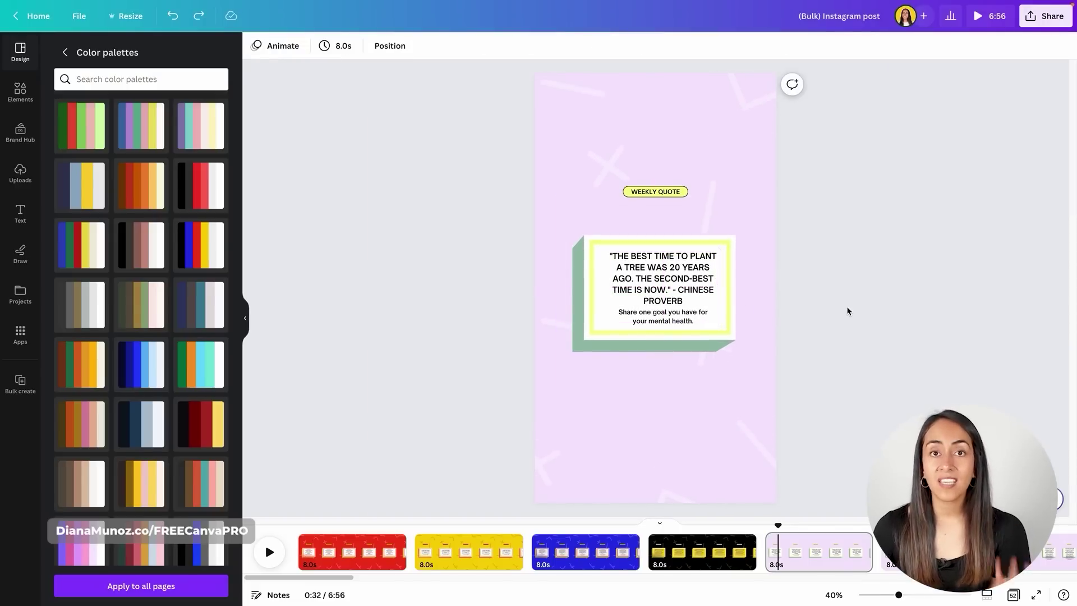
Ungroup the quote and CTA text boxes on the fifth page.
click(649, 268)
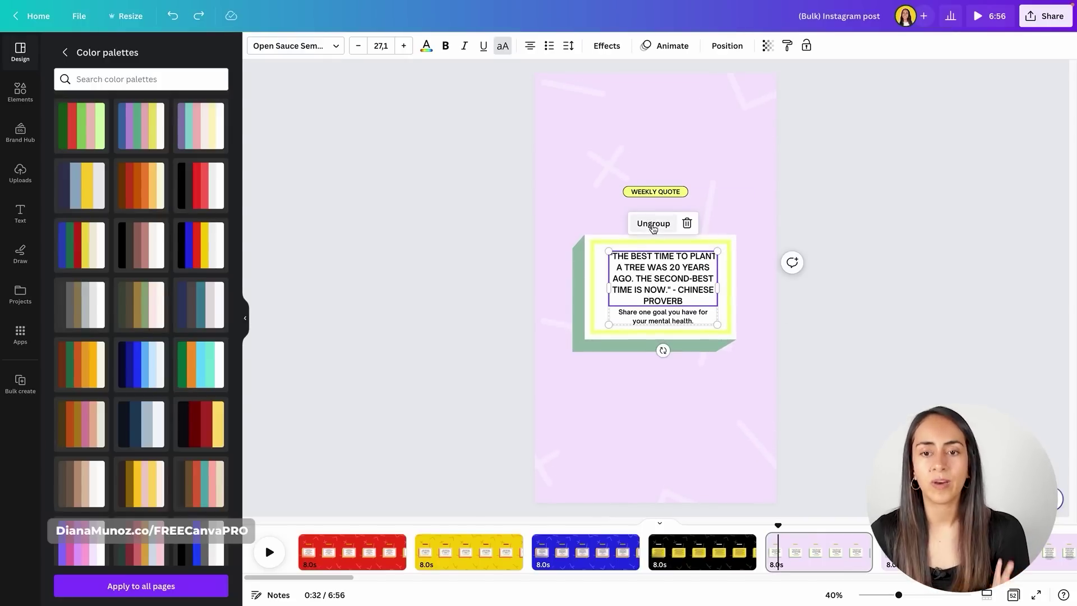
click(865, 289)
click(655, 289)
click(655, 288)
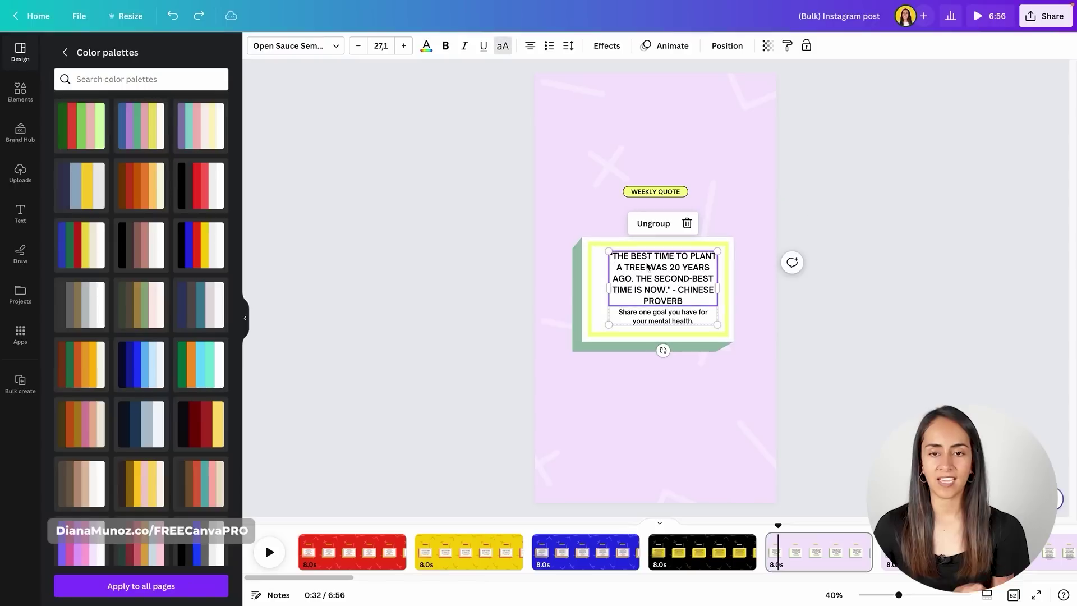
click(652, 224)
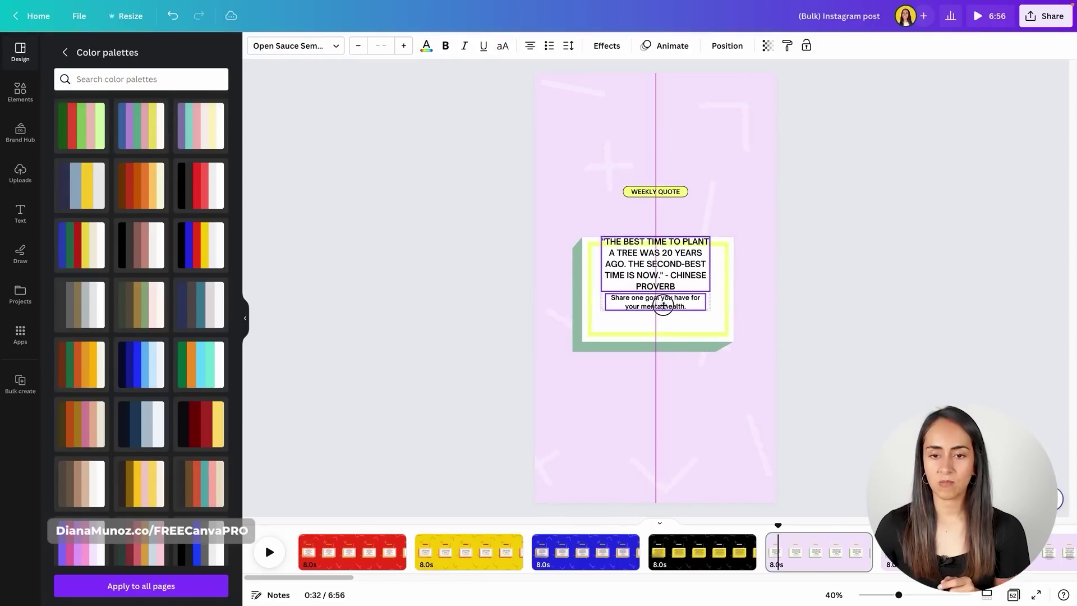
Reposition the separate text boxes inside the fifth page's frame, with the quote above the CTA and a small gap between them.
drag(664, 305, 691, 302)
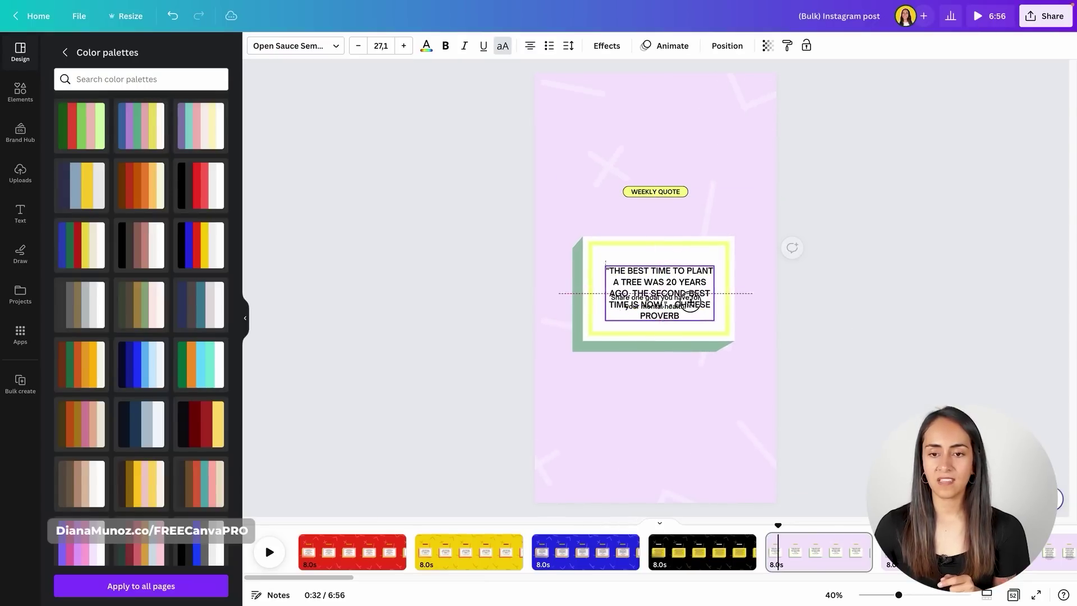
click(839, 329)
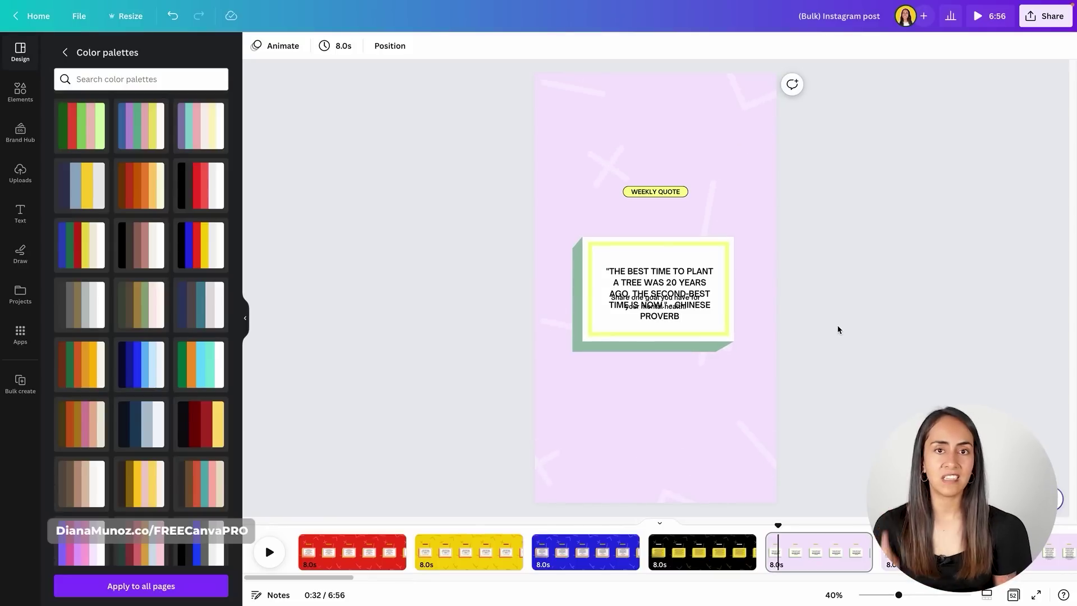
drag(683, 282, 682, 244)
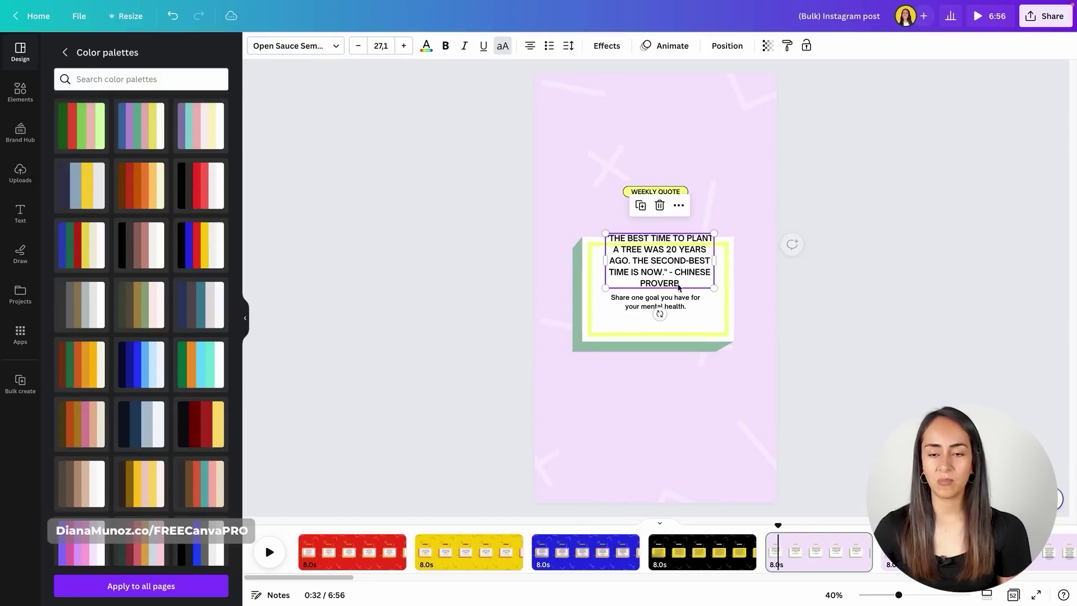
drag(679, 288, 684, 291)
click(796, 329)
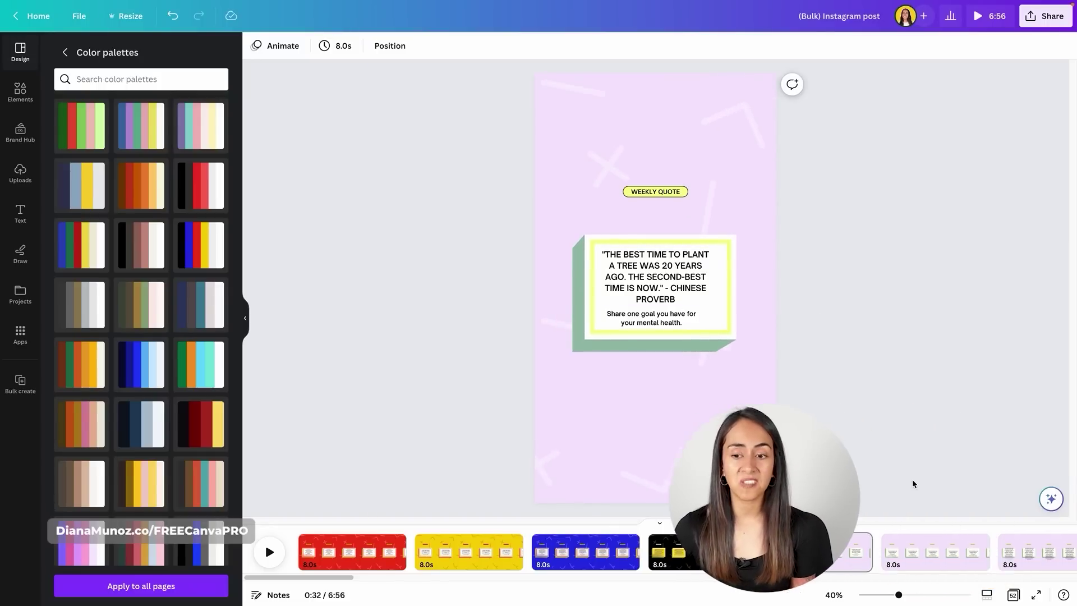
Adjust the position of the grouped quote and CTA text inside the sixth page's frame.
click(903, 549)
drag(687, 295, 683, 286)
click(862, 374)
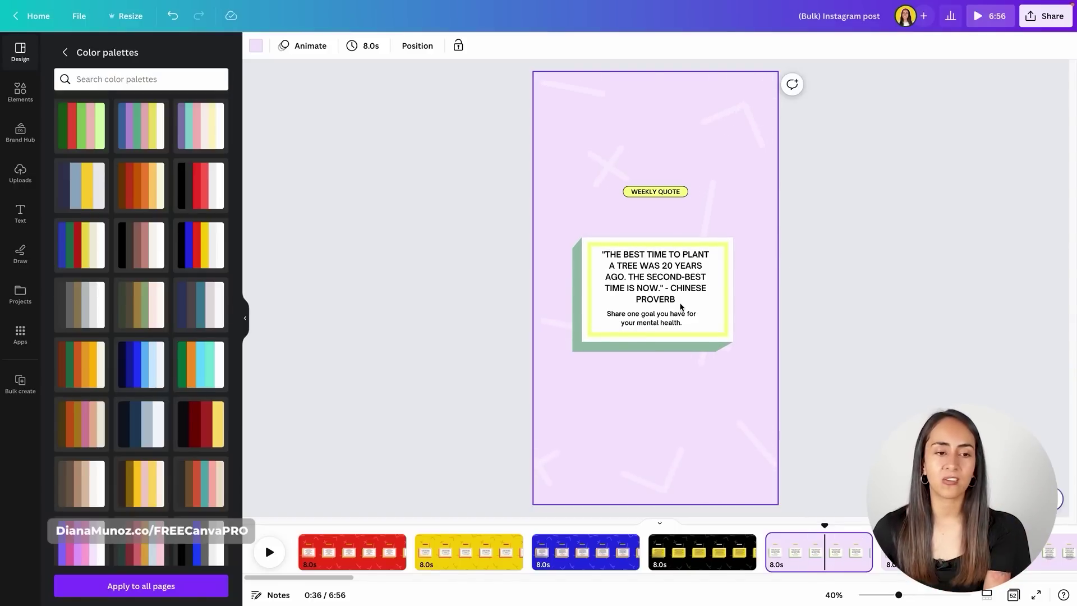
Apply the same palette to the fifth page with a red background and to the sixth page, shuffled to a yellow background.
click(200, 248)
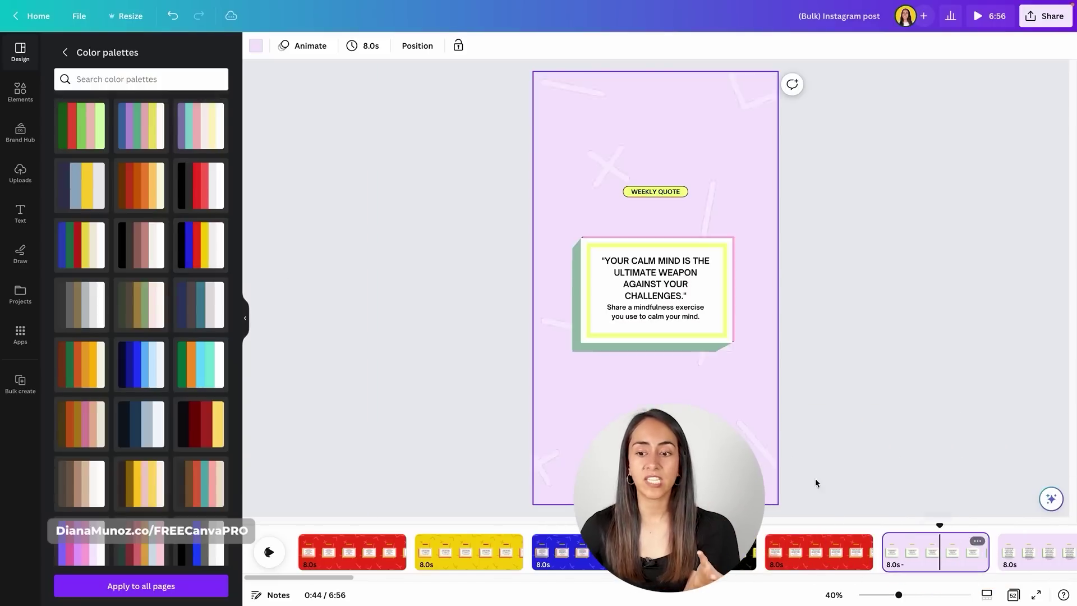
click(202, 247)
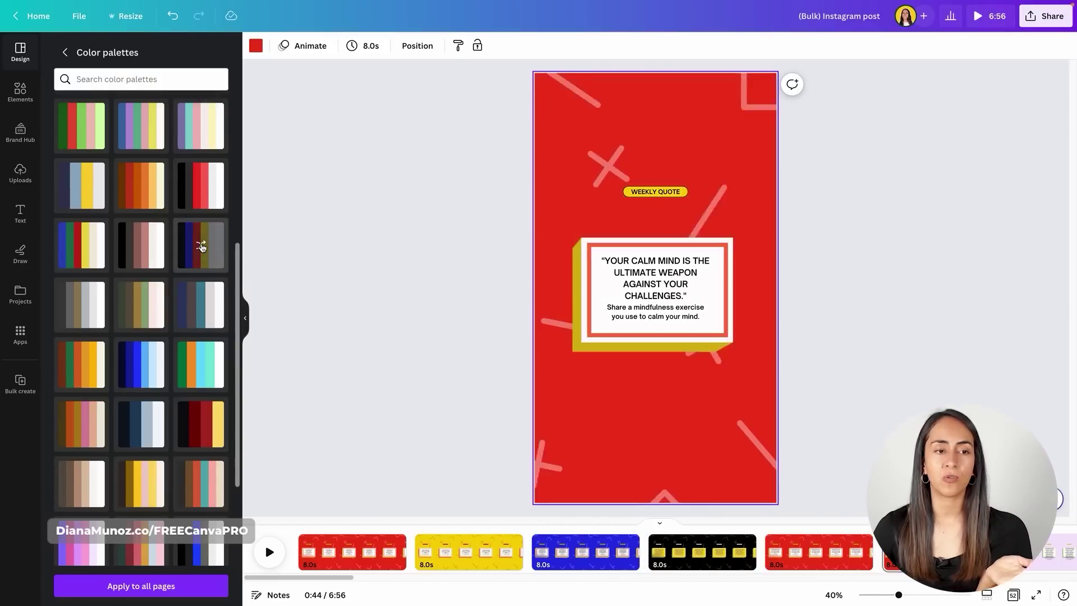
click(202, 248)
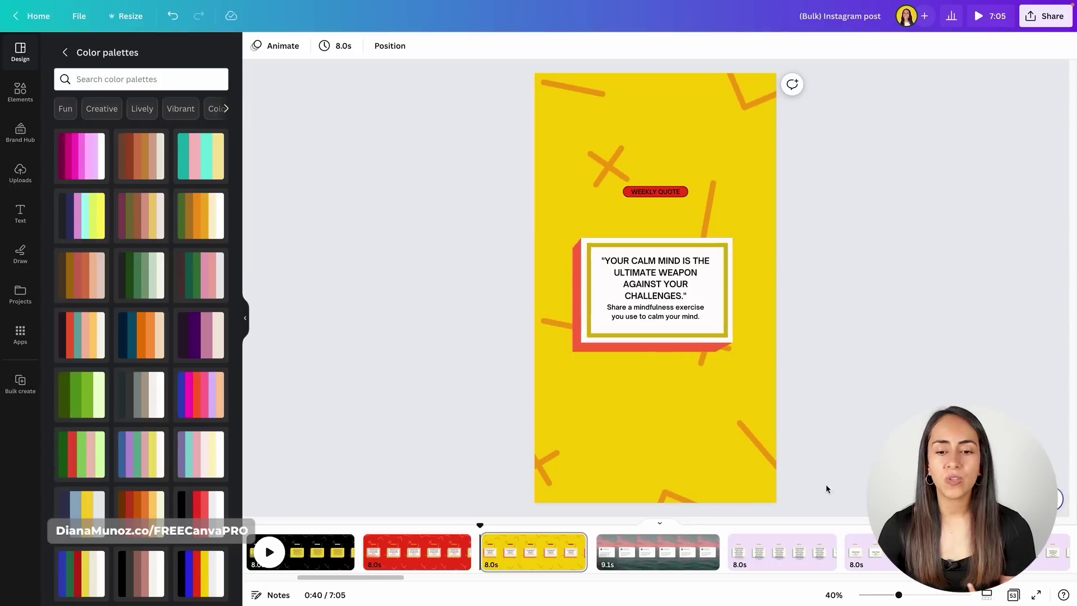
Apply the same palette to the page with the ocean video background and shuffle it until the quote card is yellow.
click(638, 568)
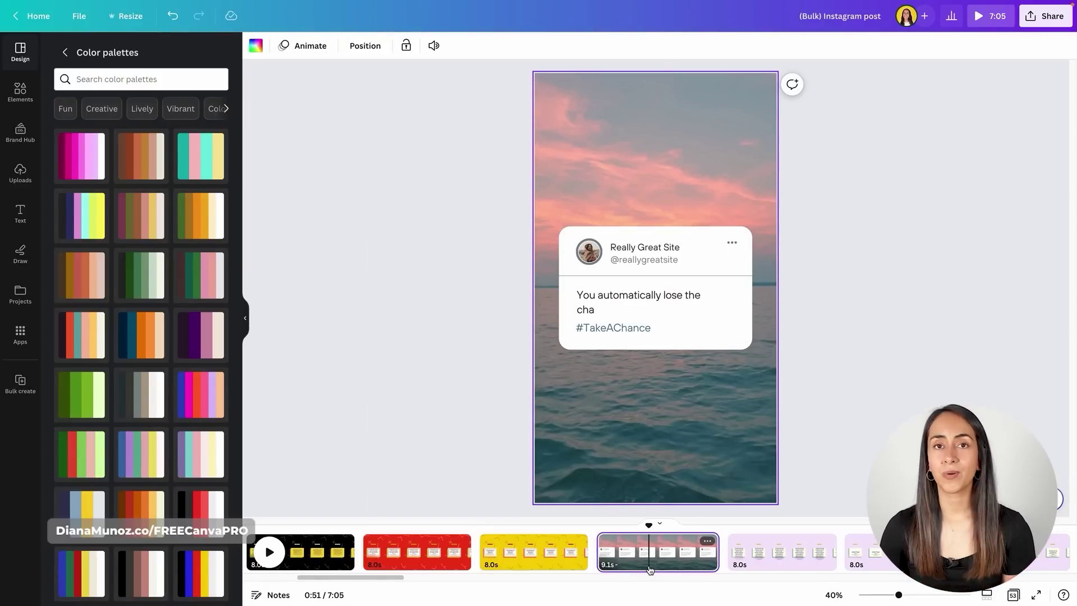
click(559, 544)
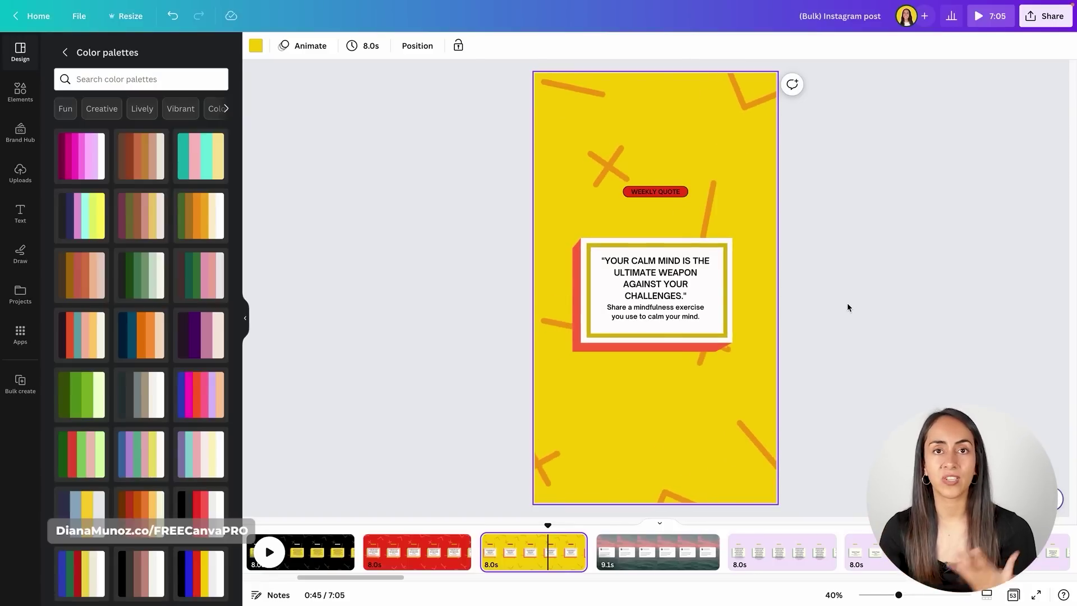
click(655, 552)
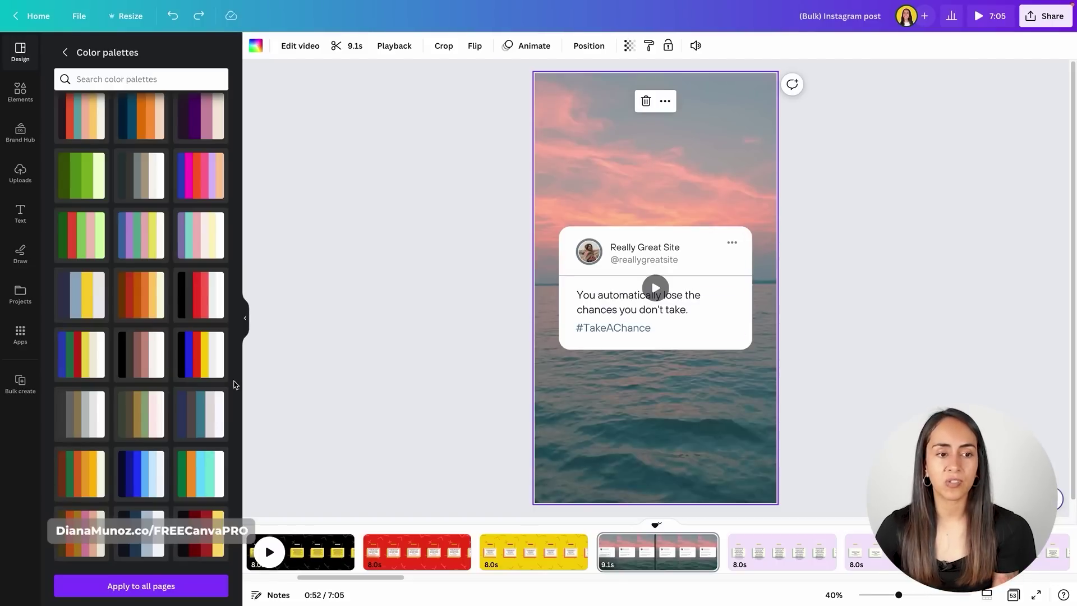
click(207, 355)
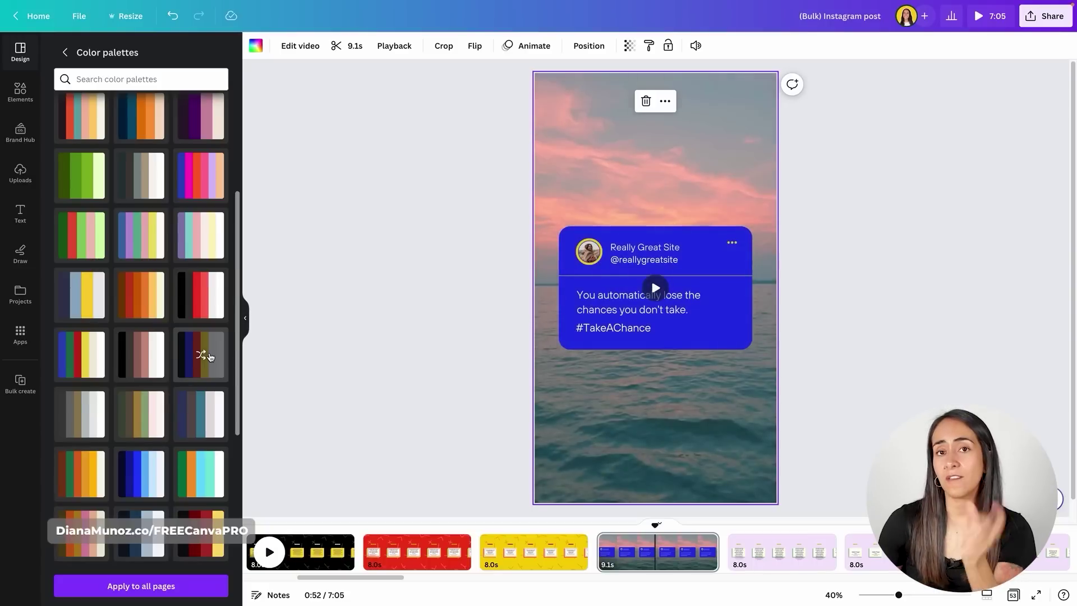
click(209, 357)
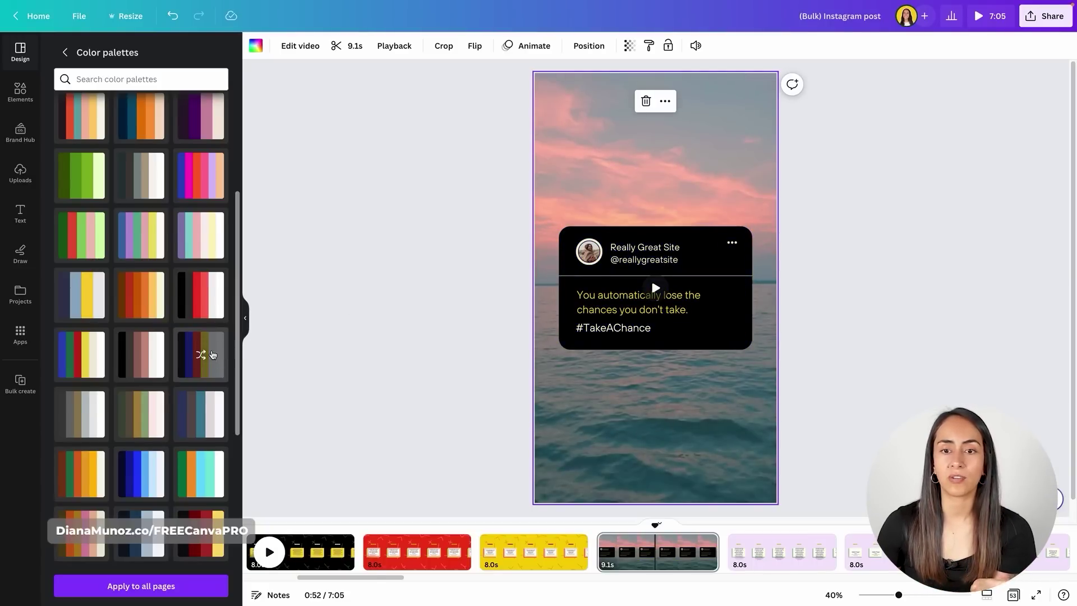
click(213, 354)
click(213, 355)
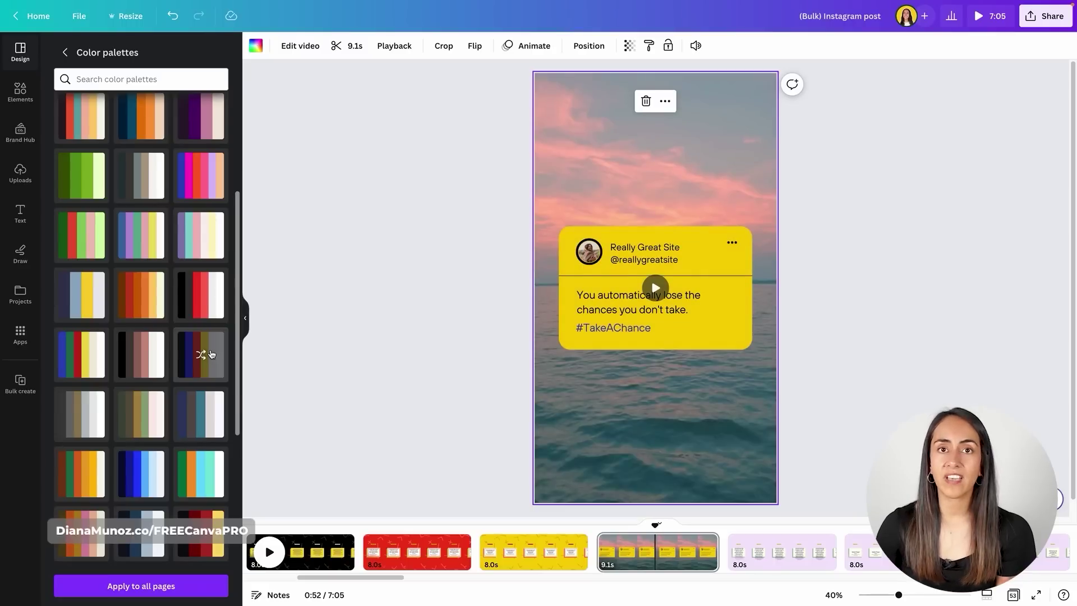